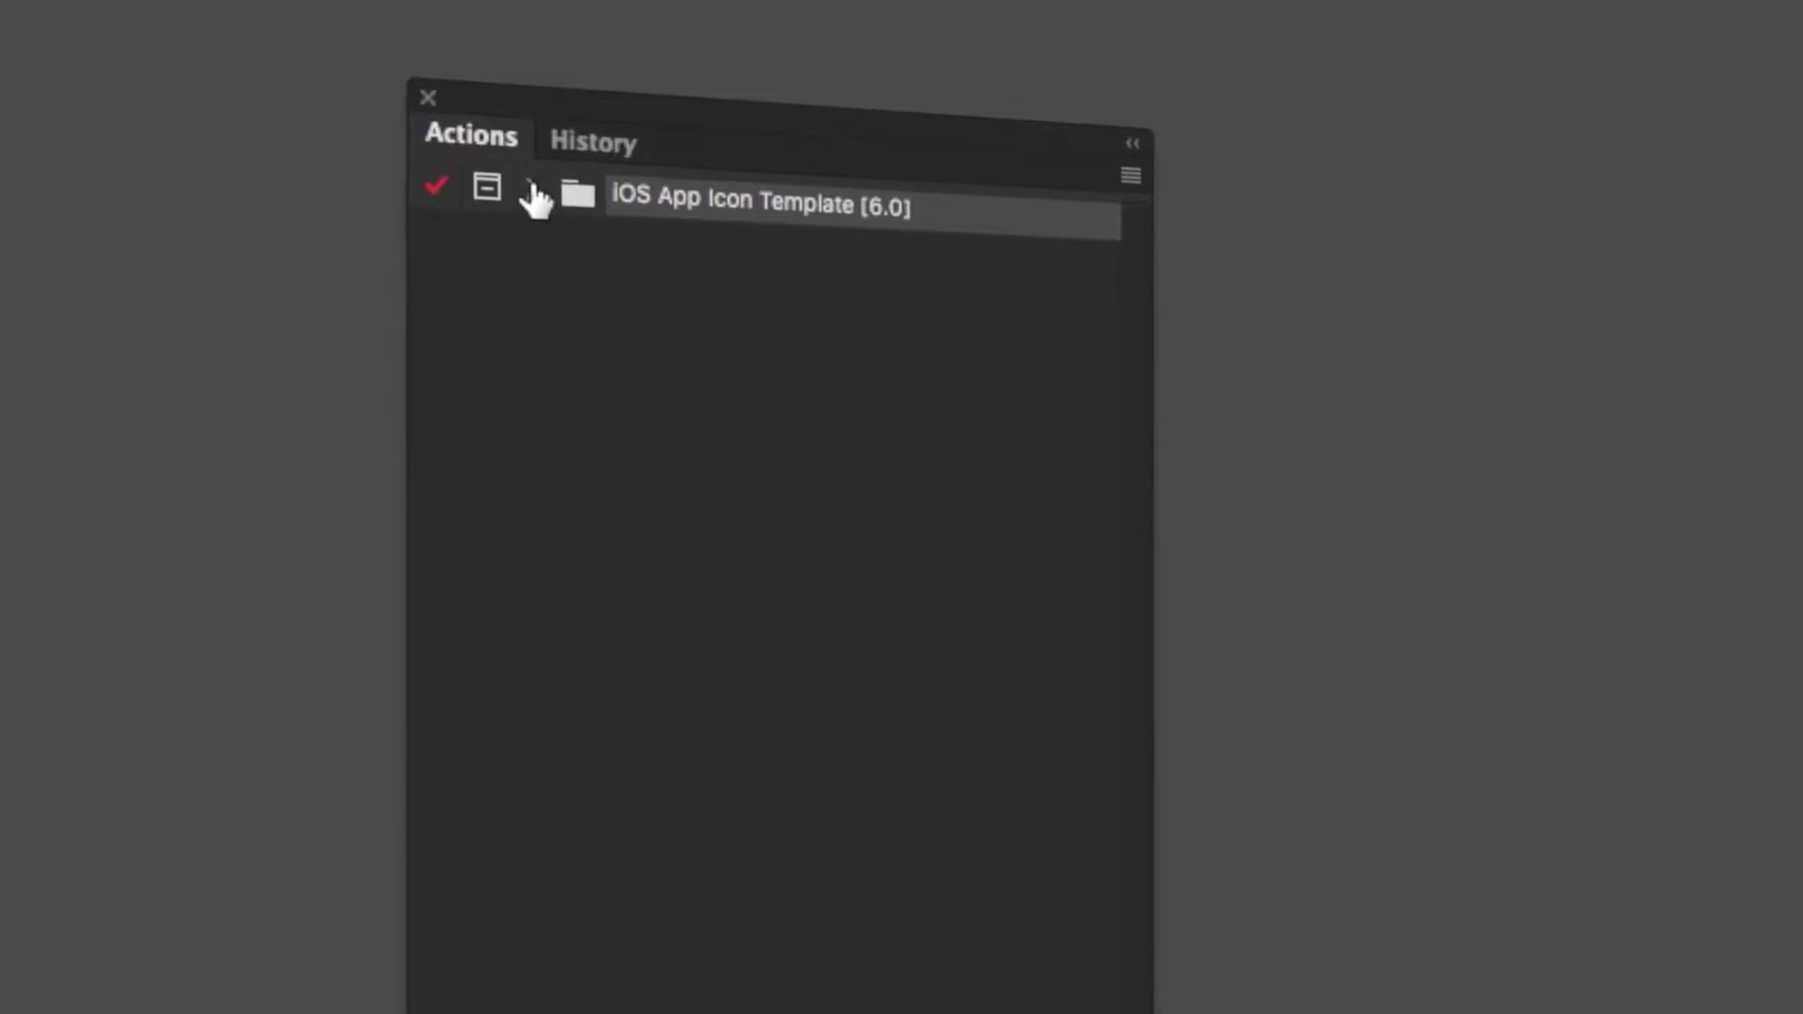
- Expand the iOS App Icon Template [6.0] action set, then select and run Square Icon Export (All)
click(535, 188)
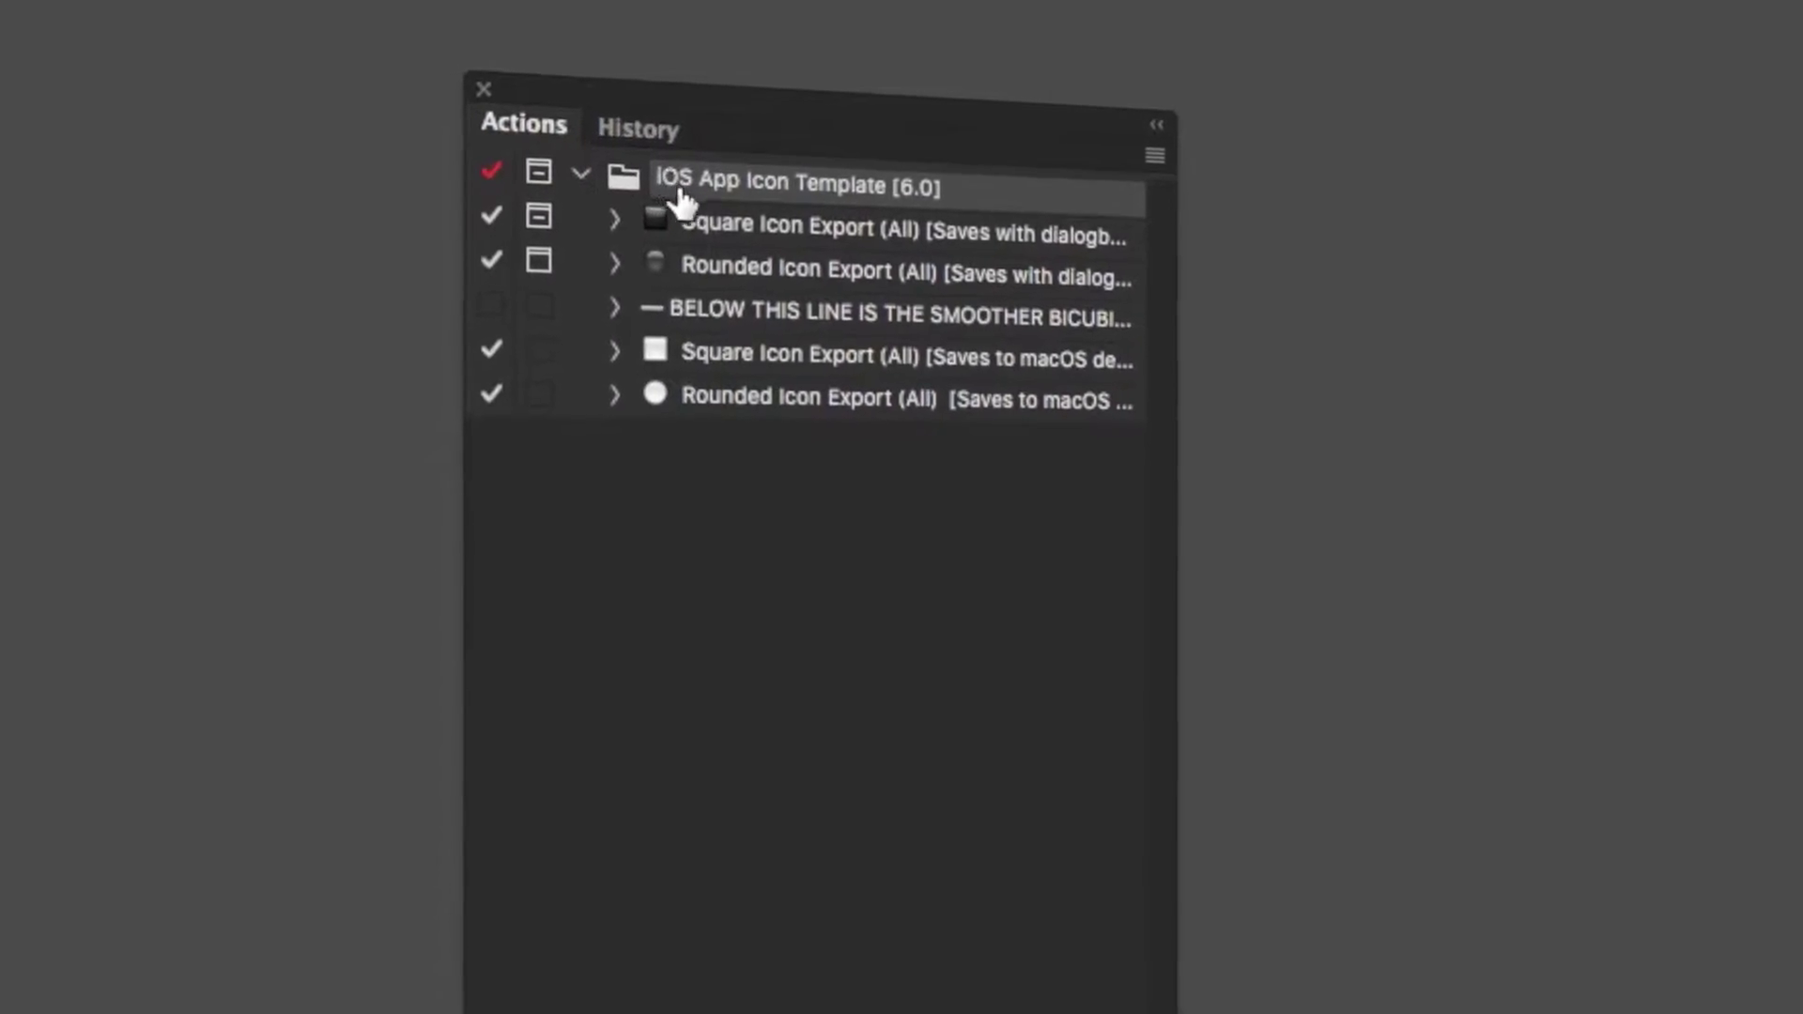
click(715, 238)
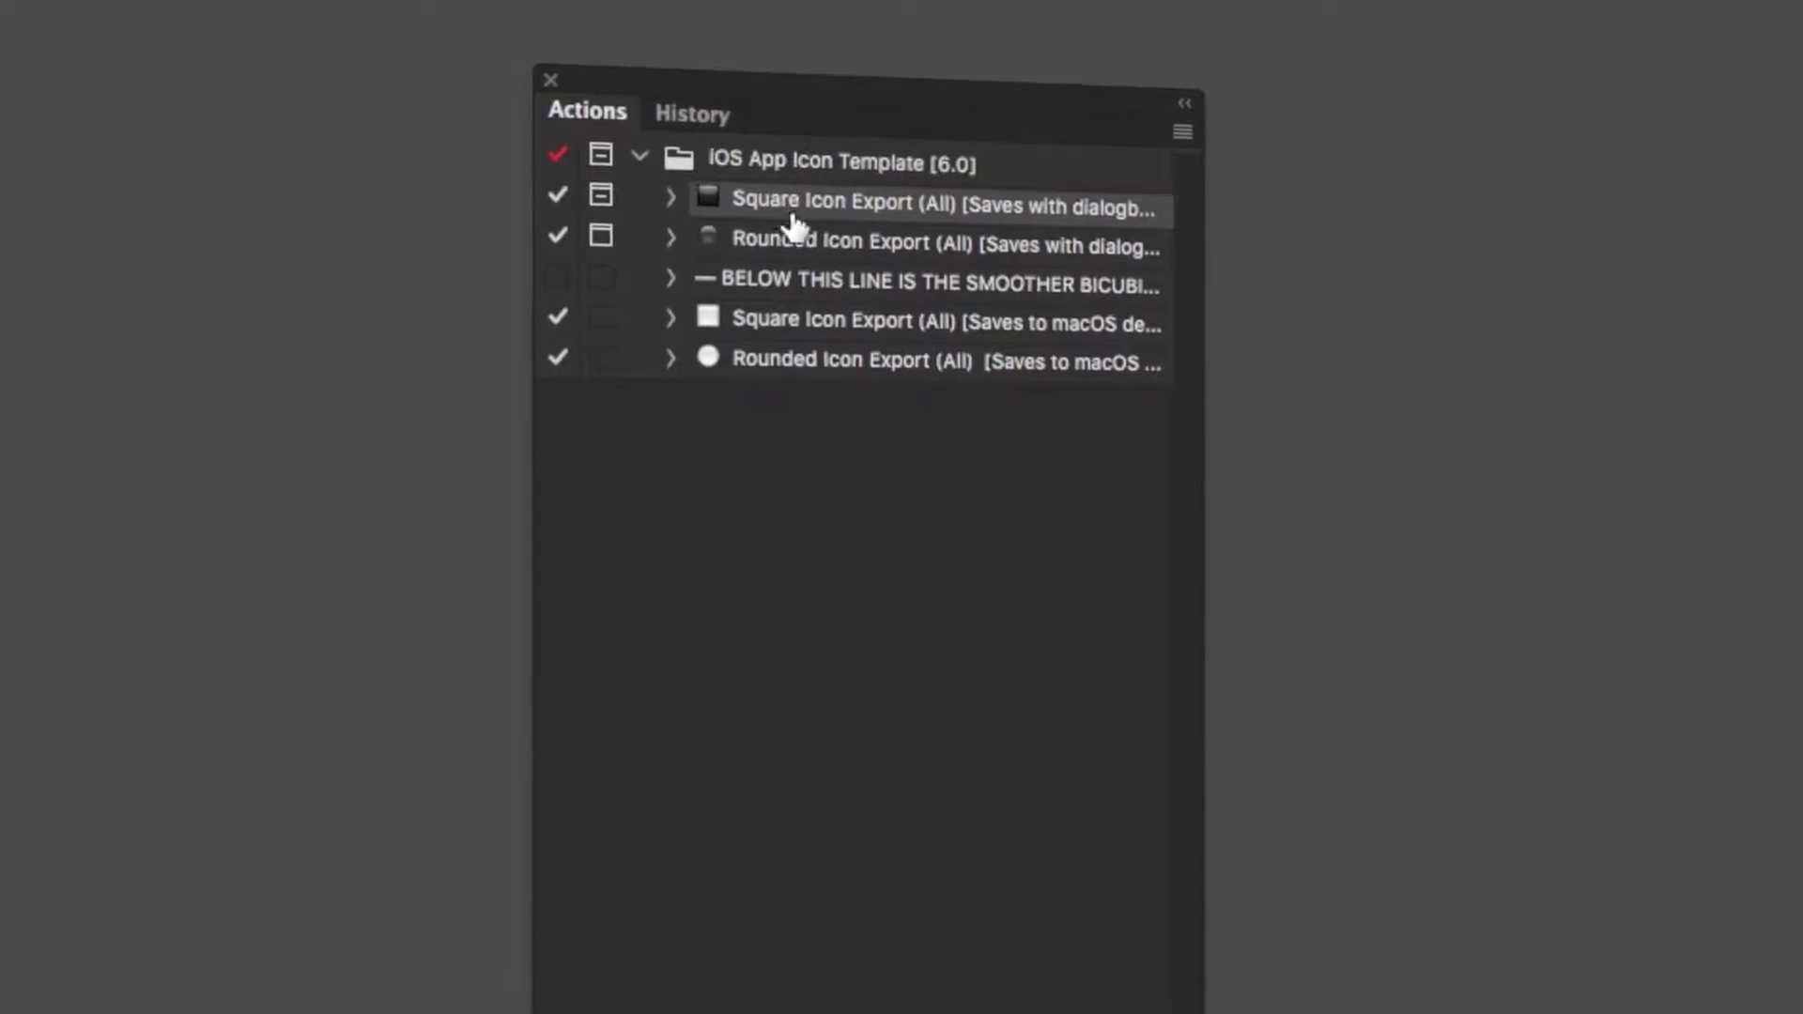
click(995, 996)
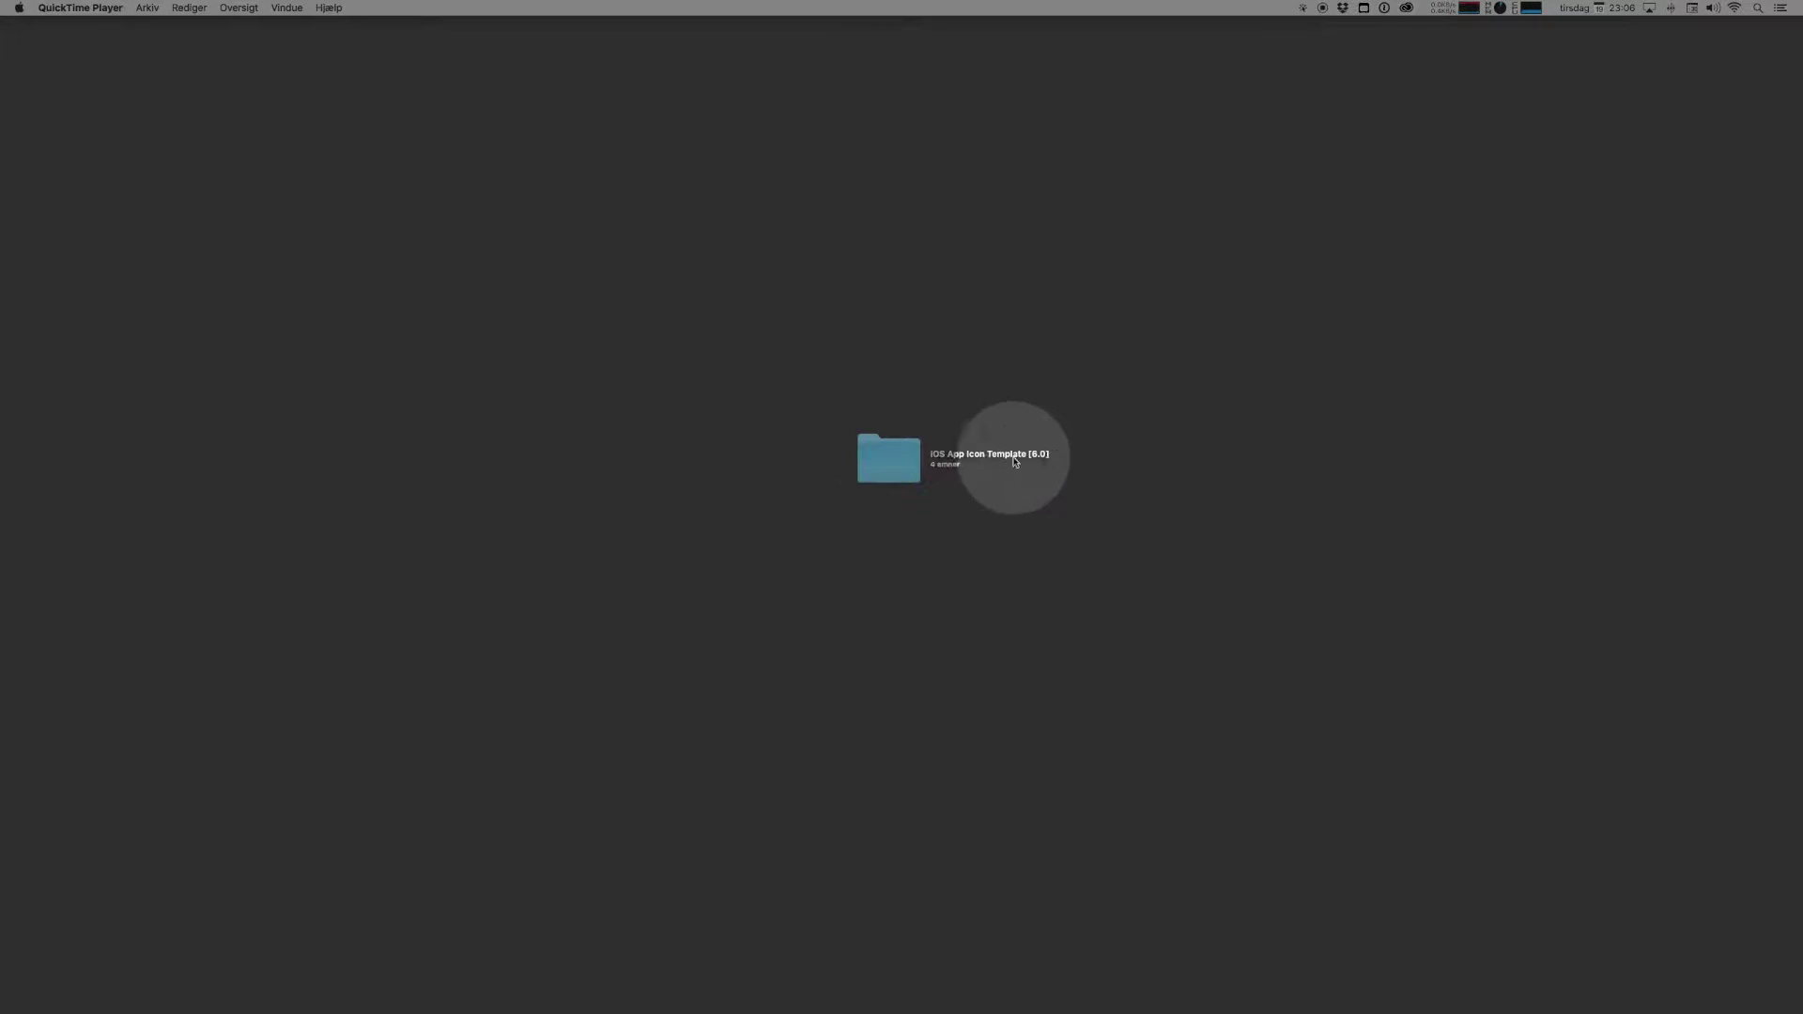
- Open the template folder, inspect Contents.json in AppIcon.appiconset, then load the .atn actions file
double_click(887, 456)
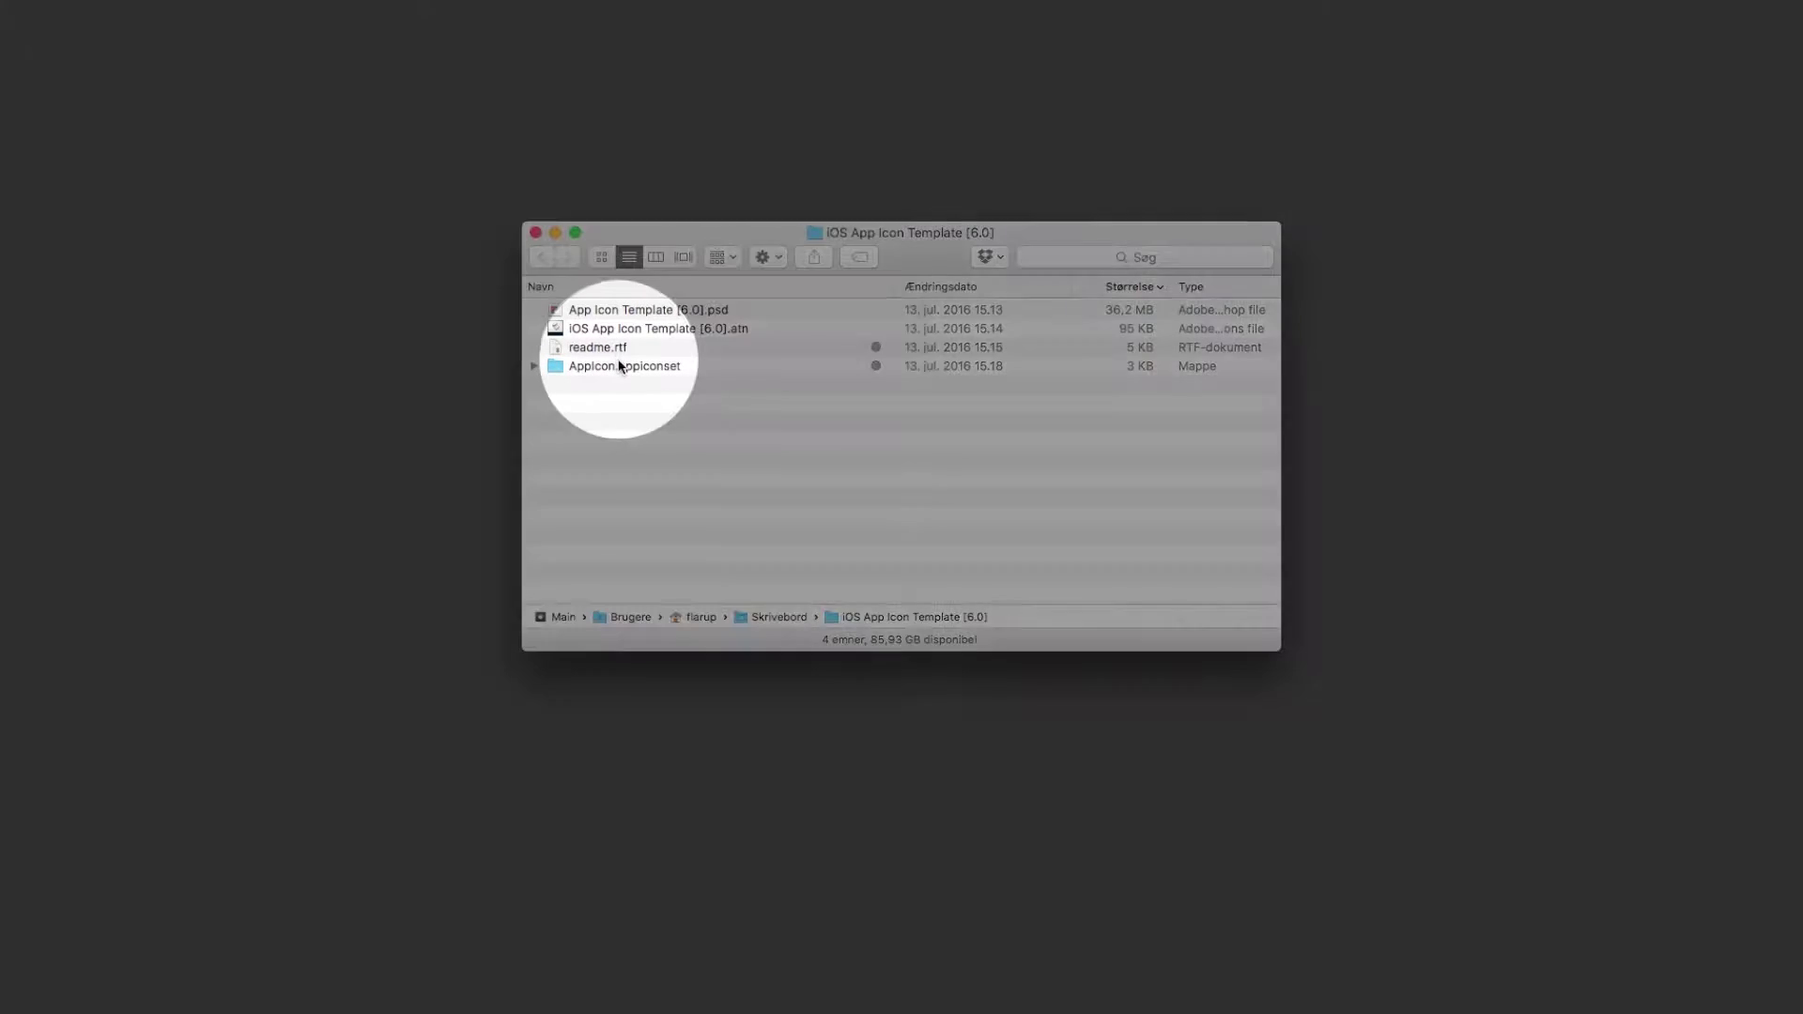
click(623, 366)
key(Right)
click(652, 387)
key(Up)
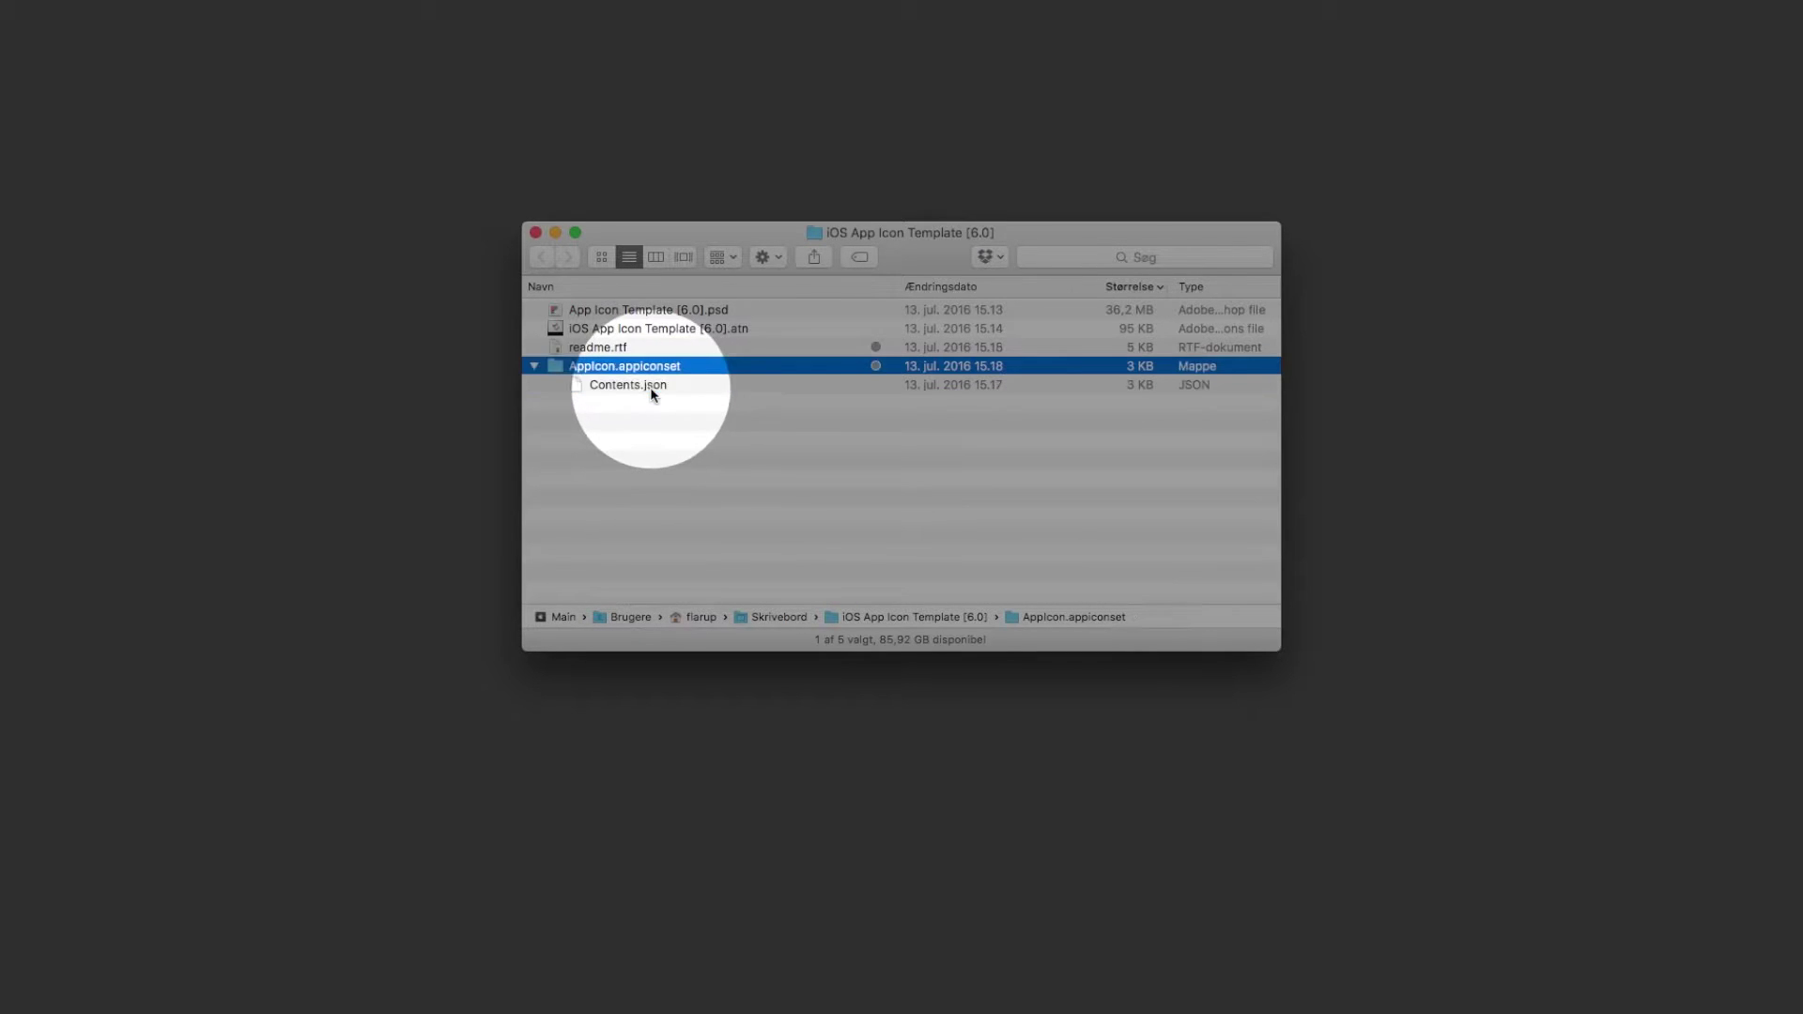
key(Left)
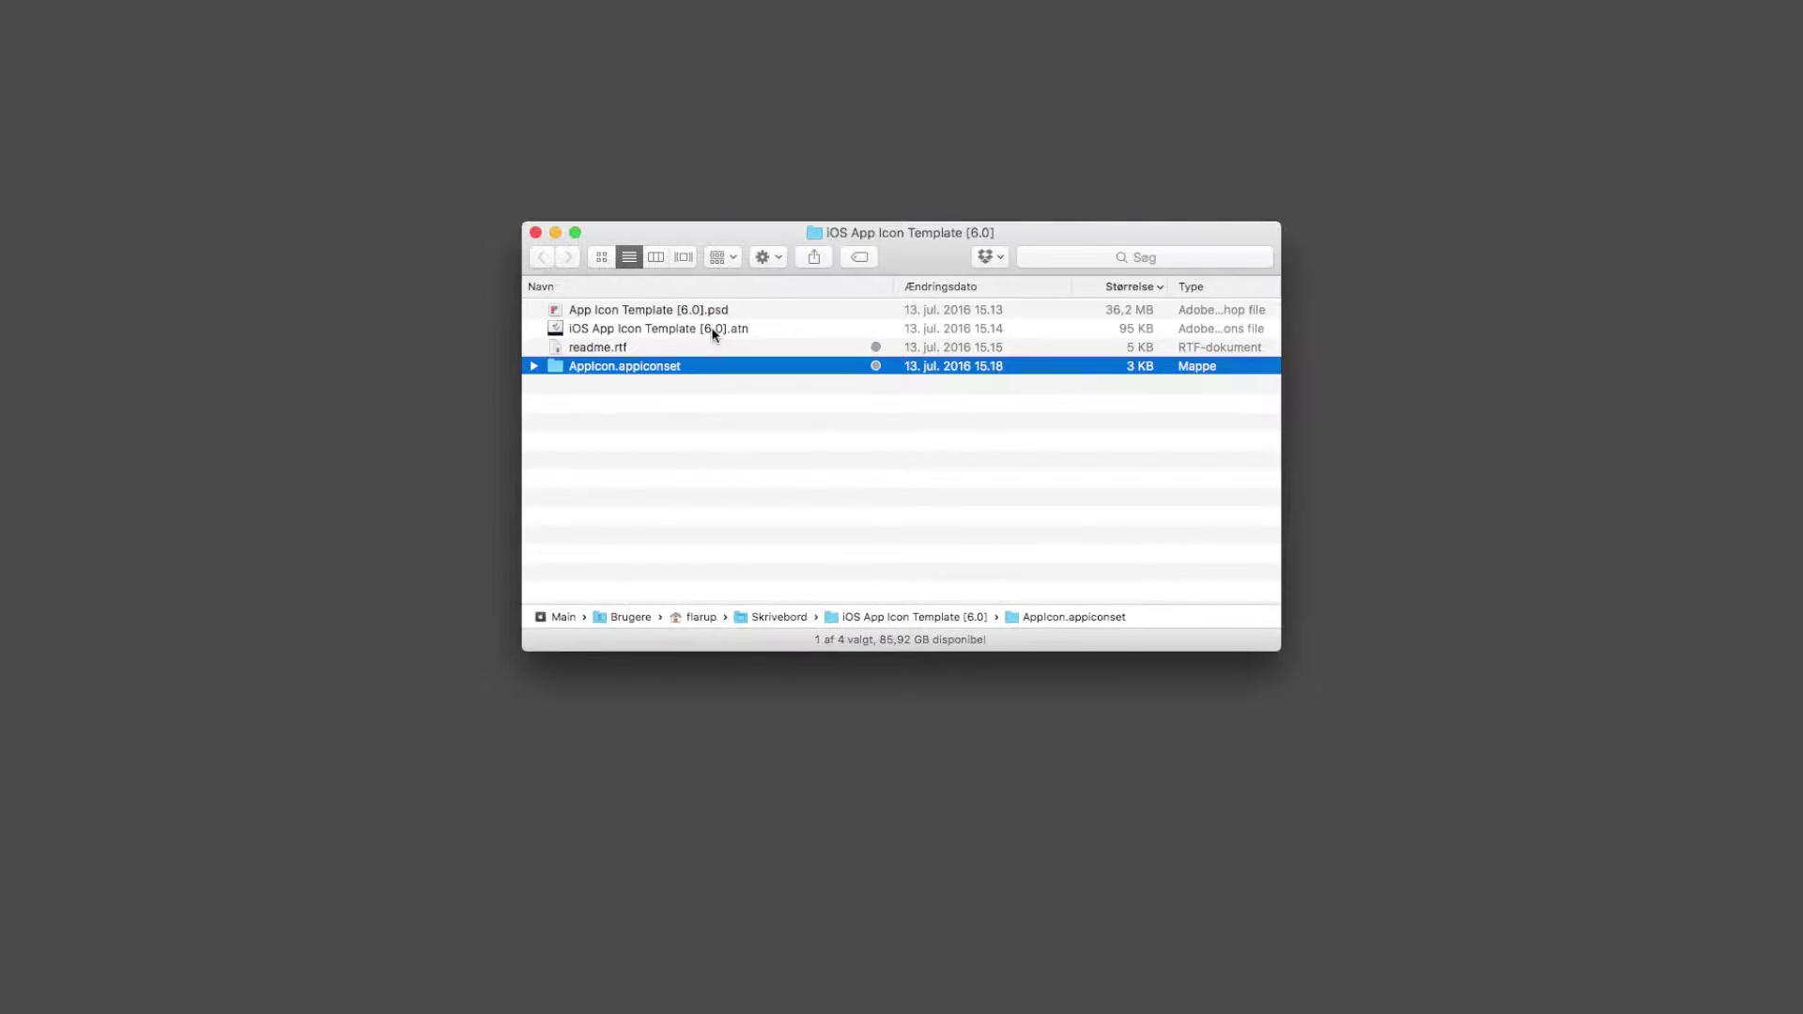
double_click(719, 329)
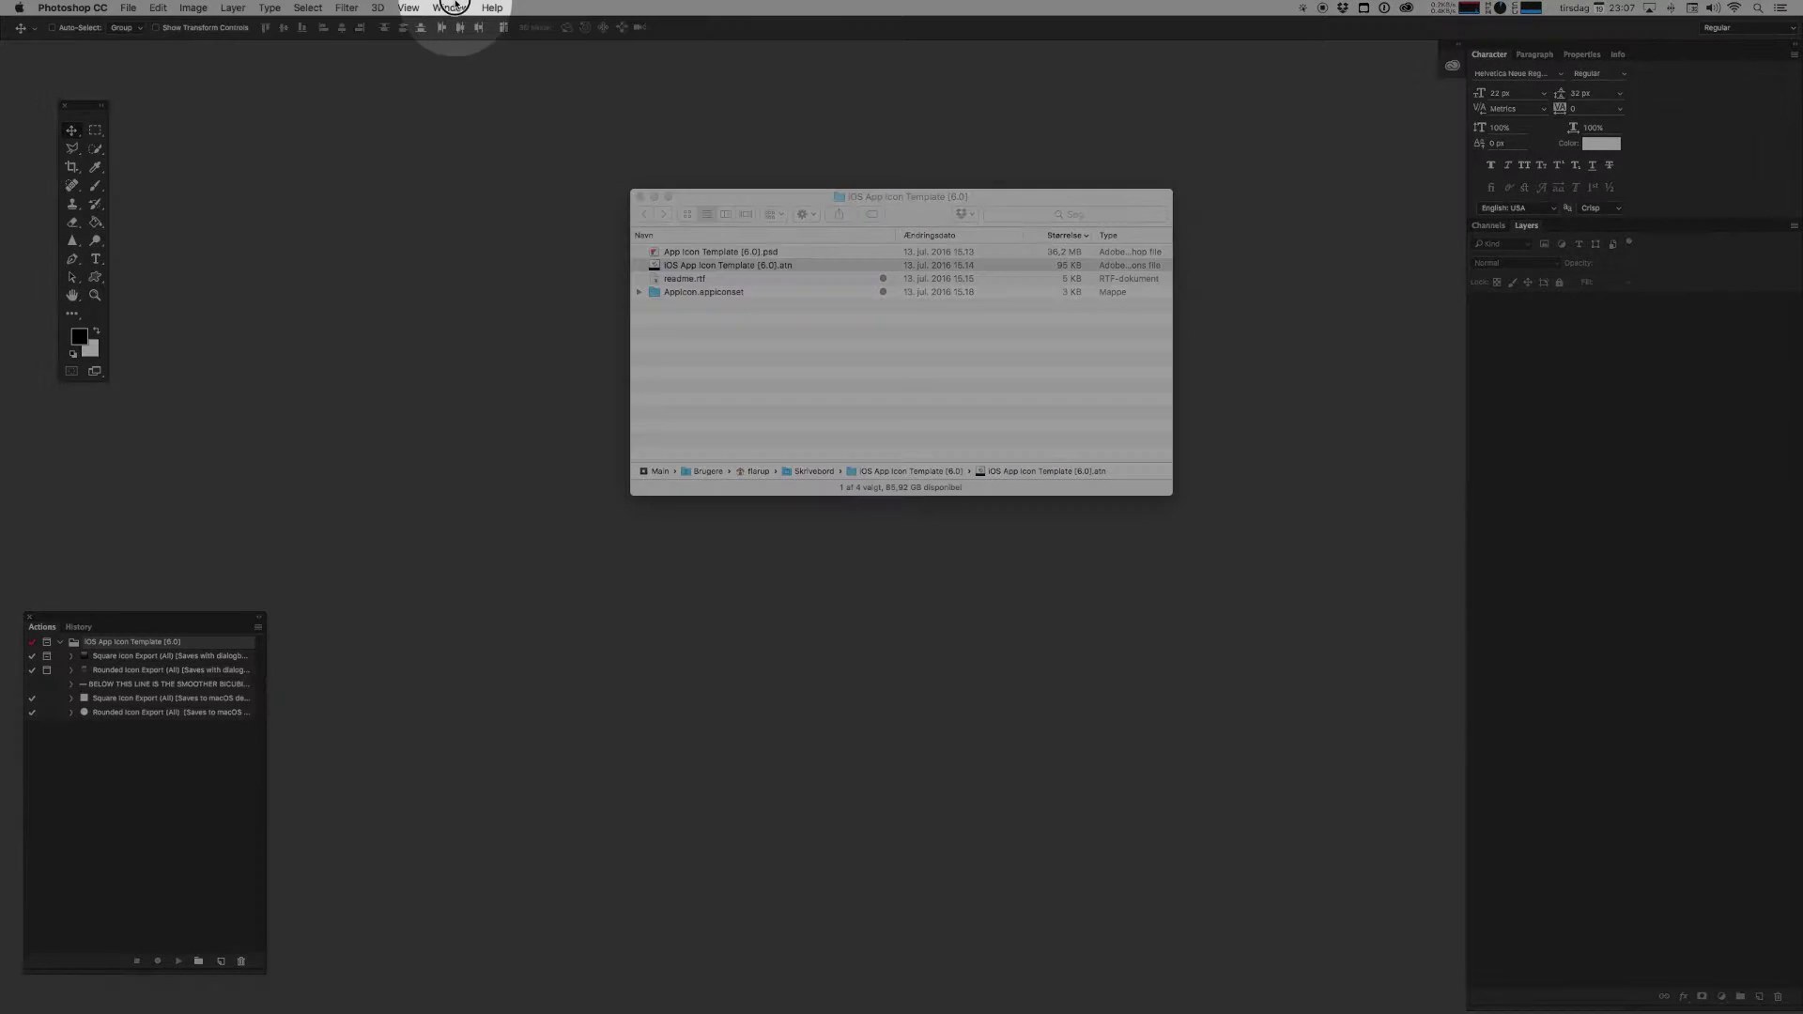
- Check the Window menu for the Actions panel and select App Icon Template [6.0].psd in Finder
click(454, 8)
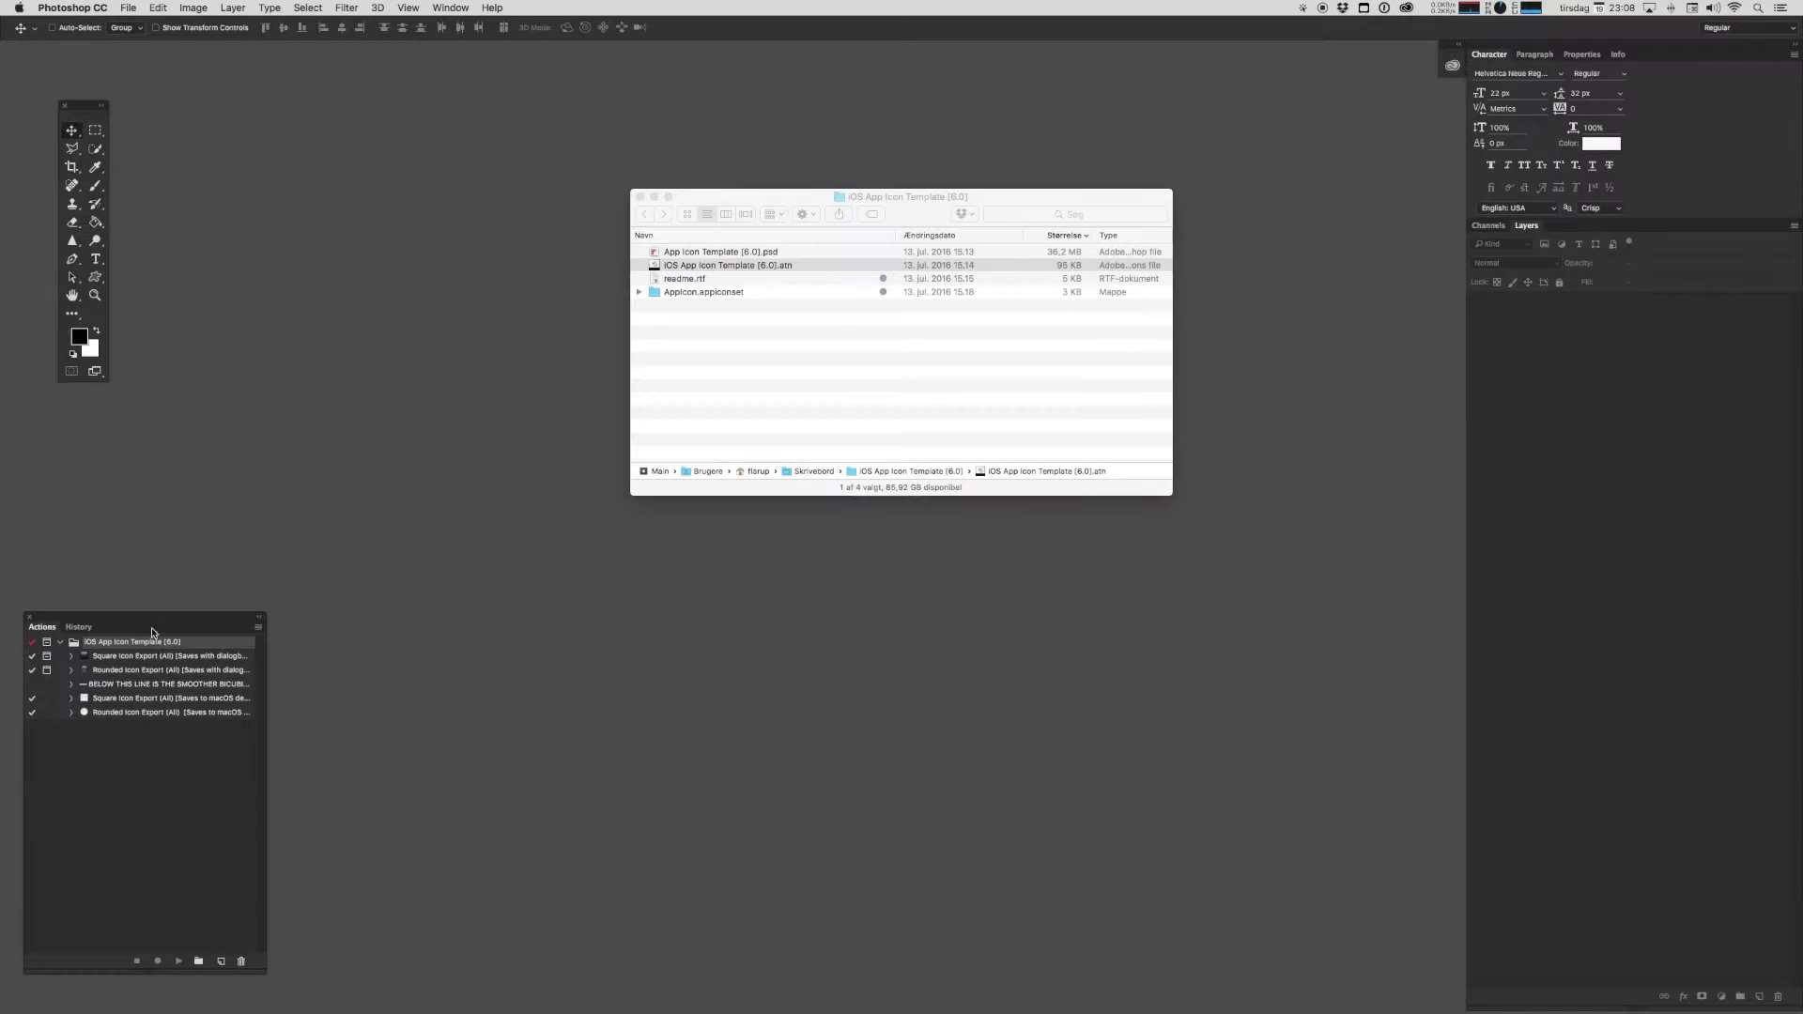
click(749, 253)
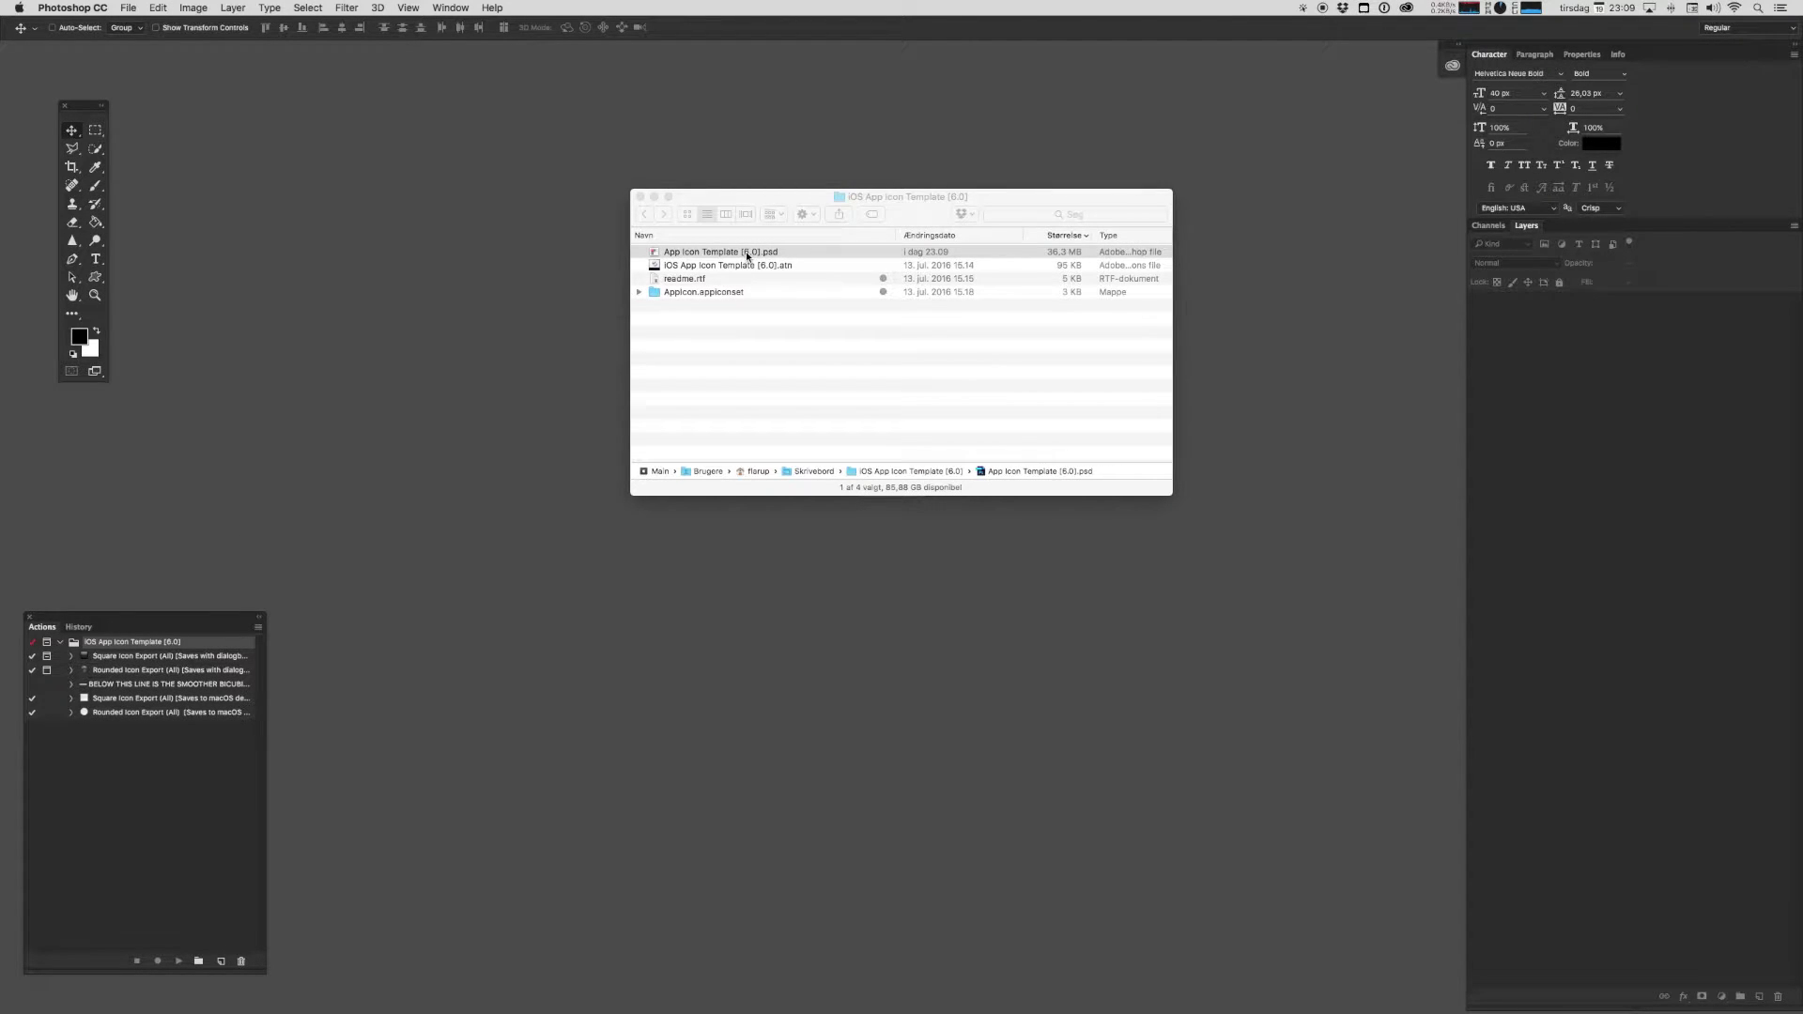
- Open App Icon Template [6.0].psd, centre its window, and zoom in to 50%
double_click(745, 254)
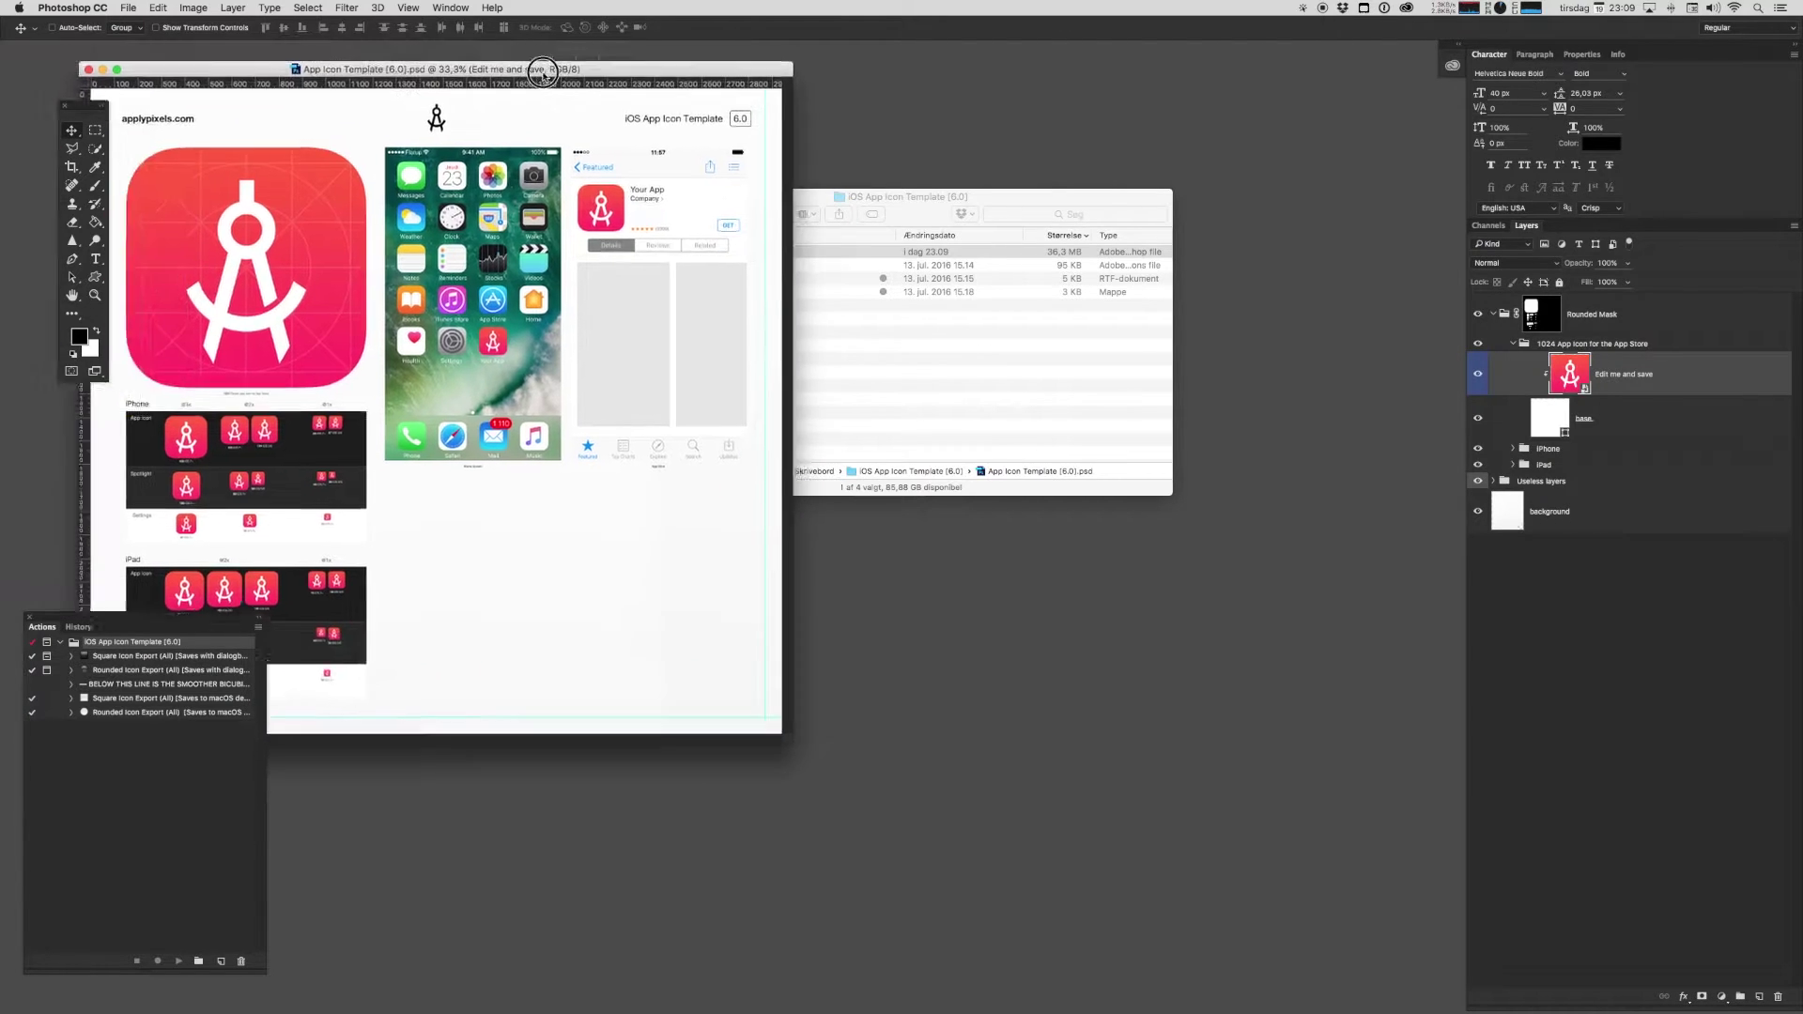
drag(524, 67, 877, 158)
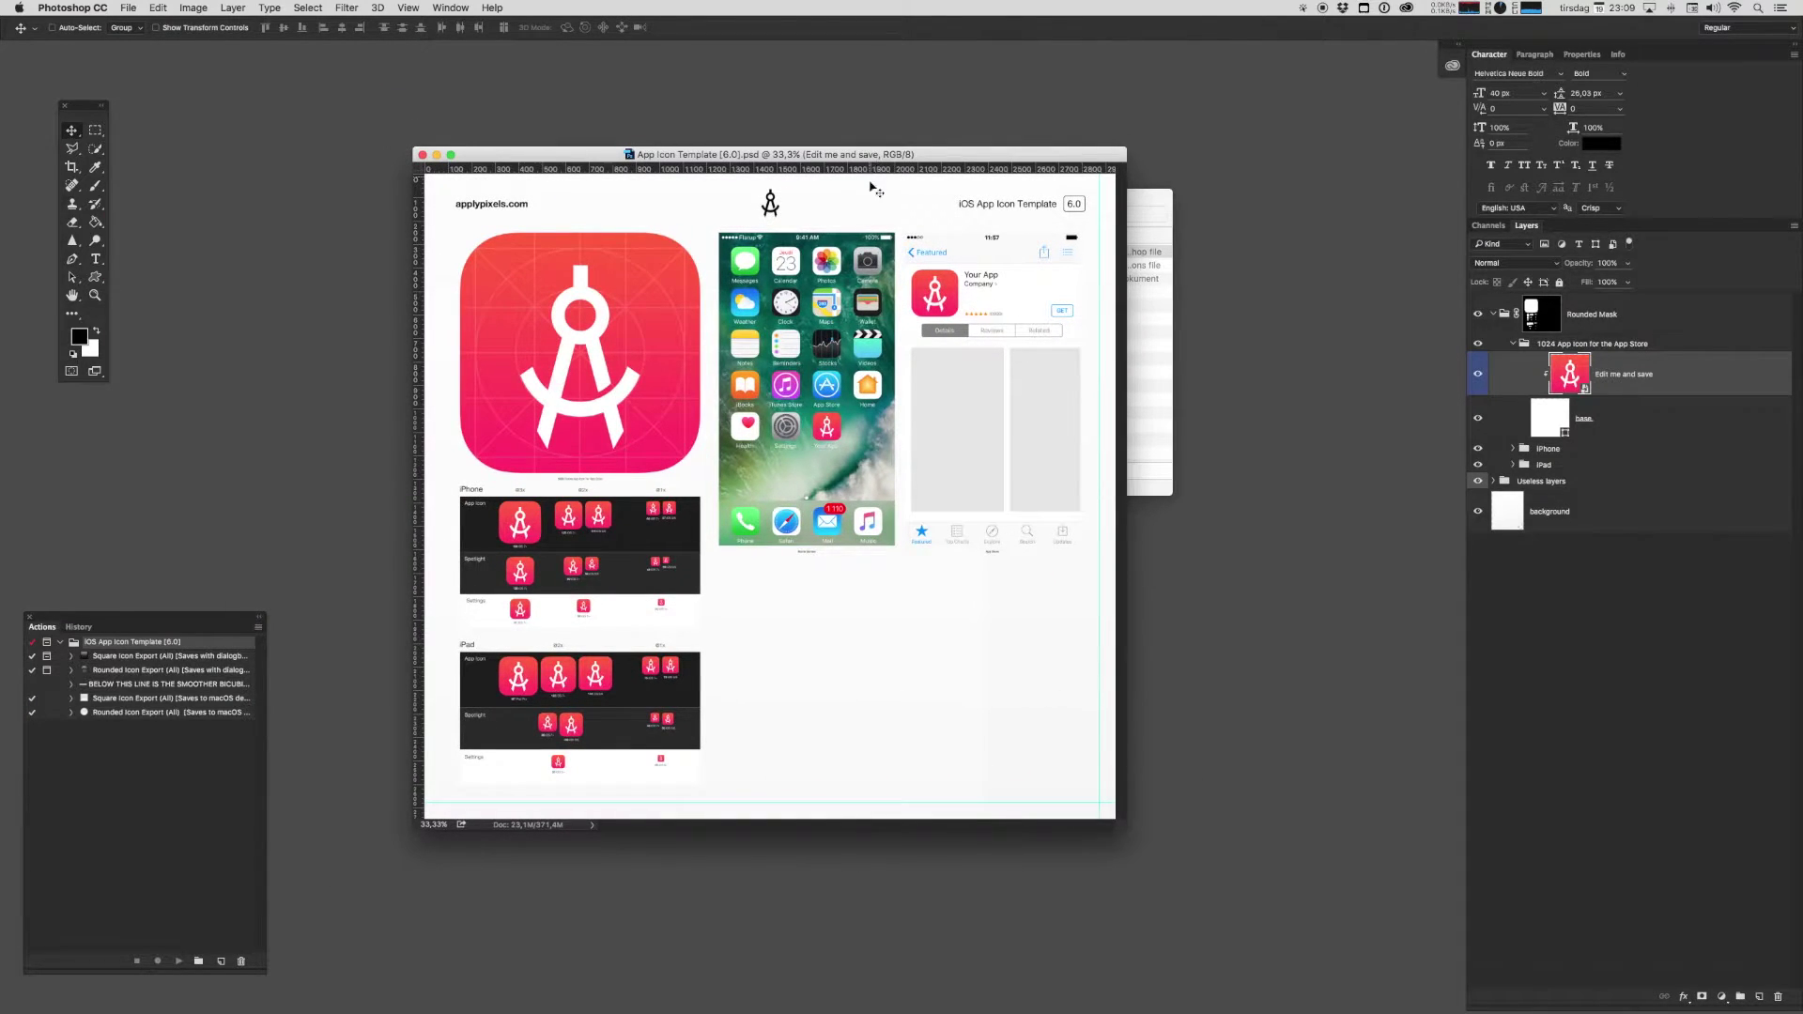
key(super+plus)
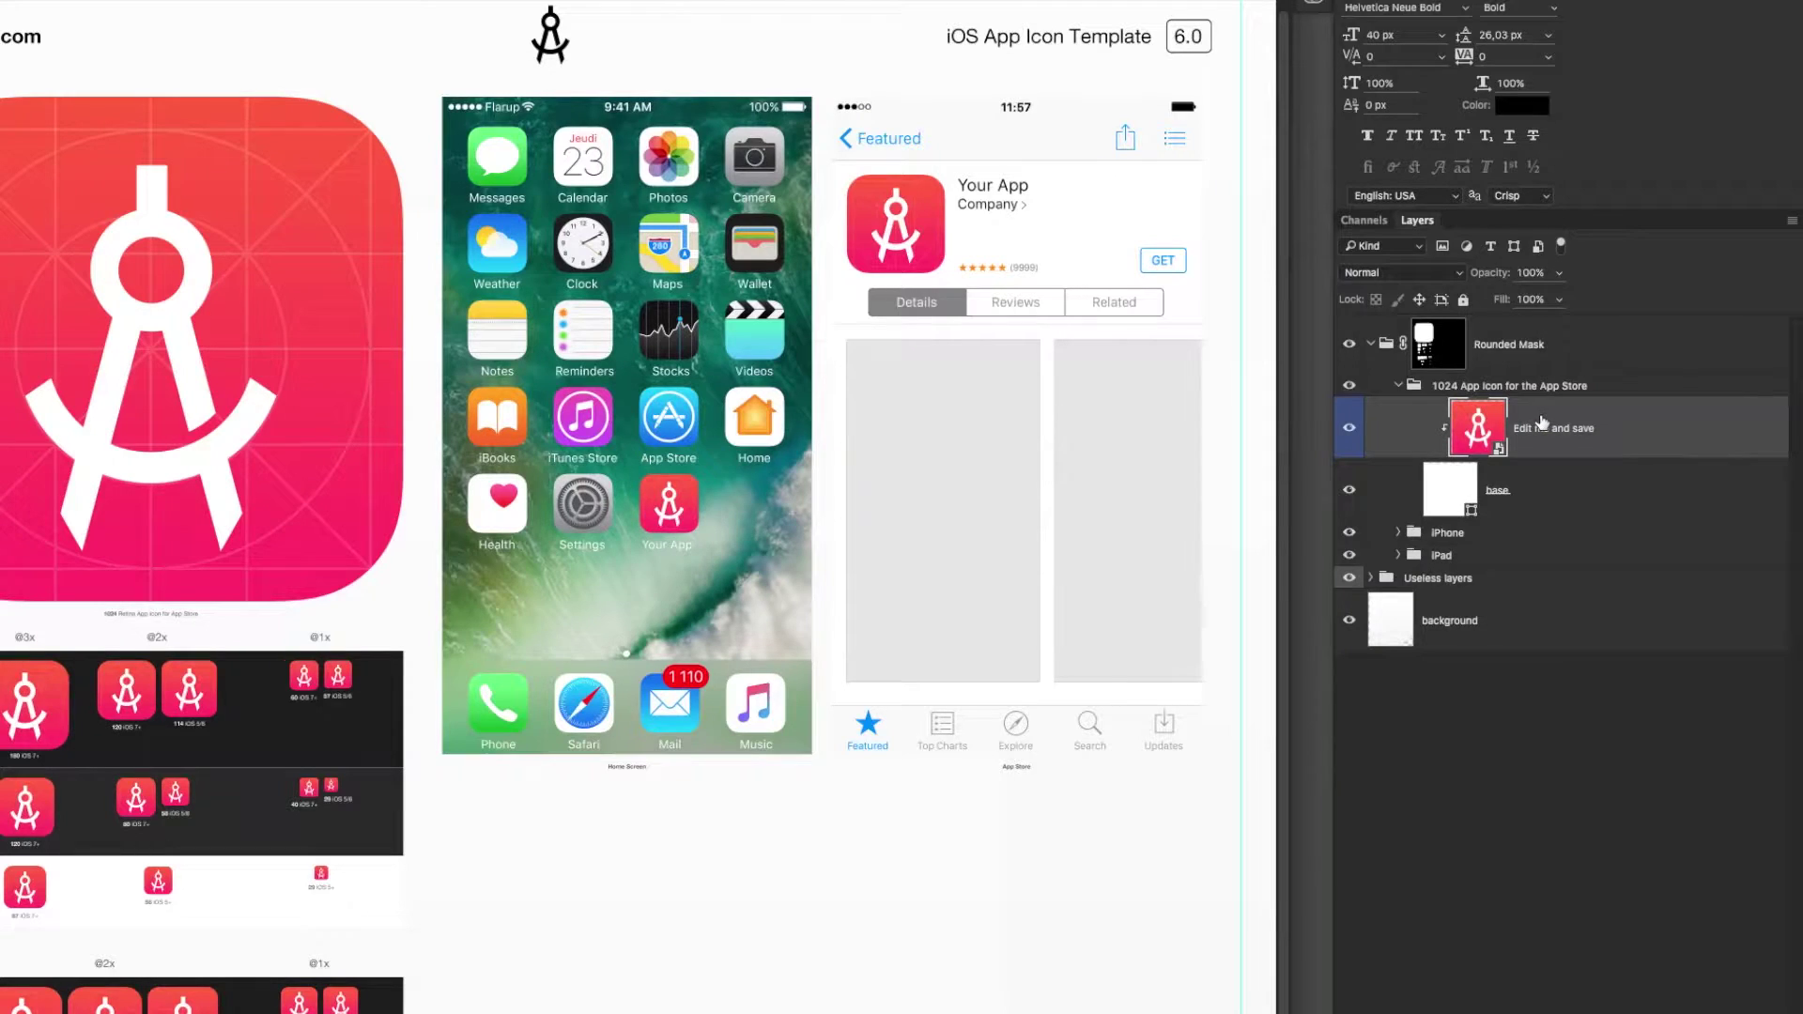
- Edit the contents of the Edit me and save smart object and preview the Outer mask's rounded corners
right_click(1541, 420)
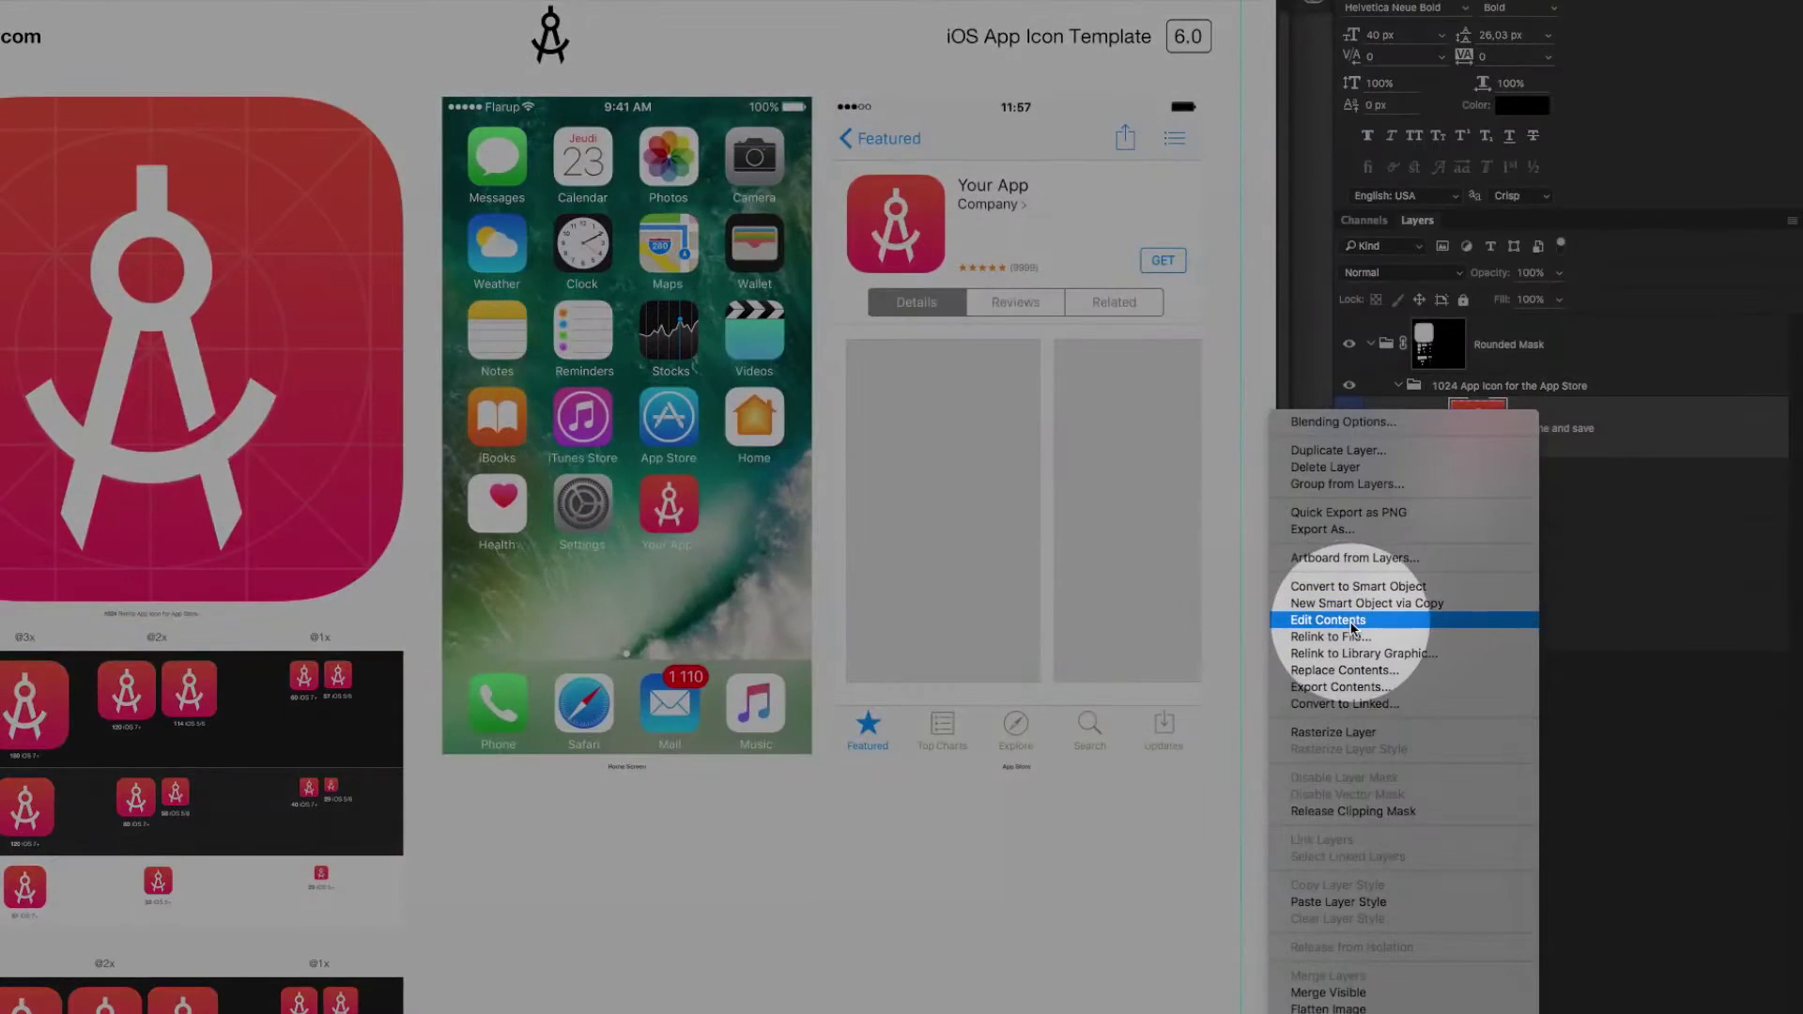
click(1345, 620)
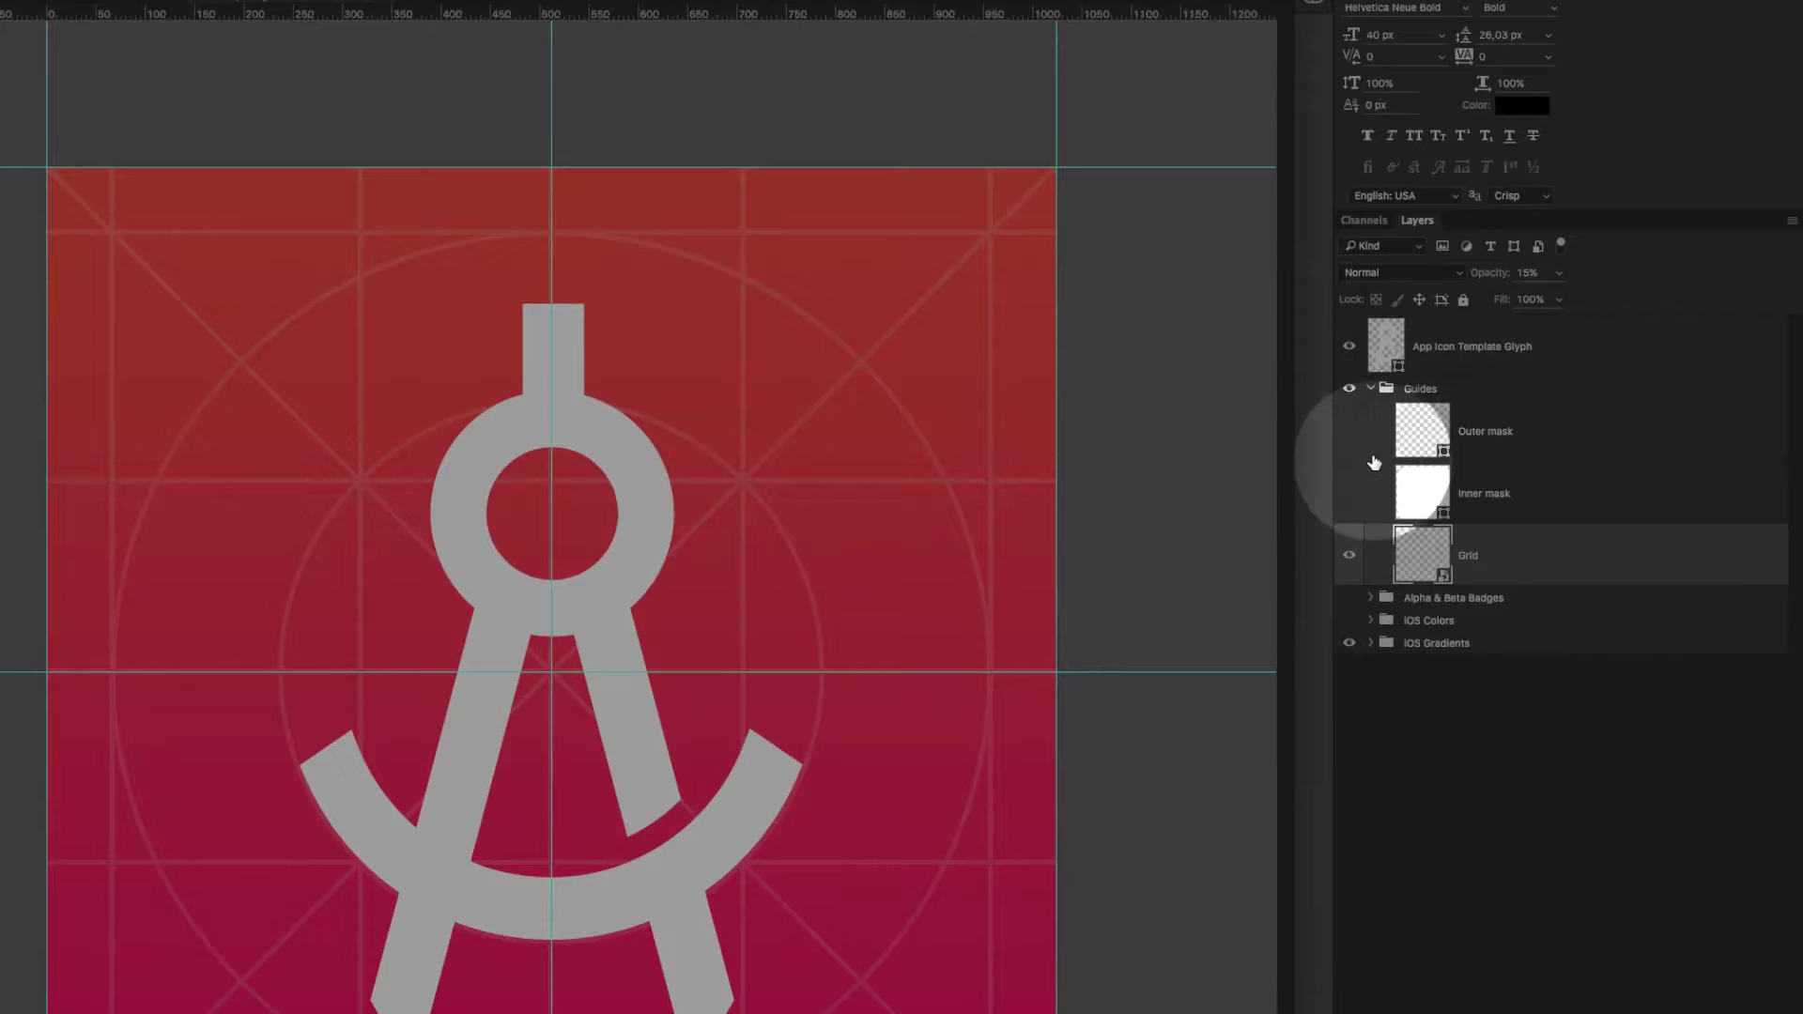
click(1353, 432)
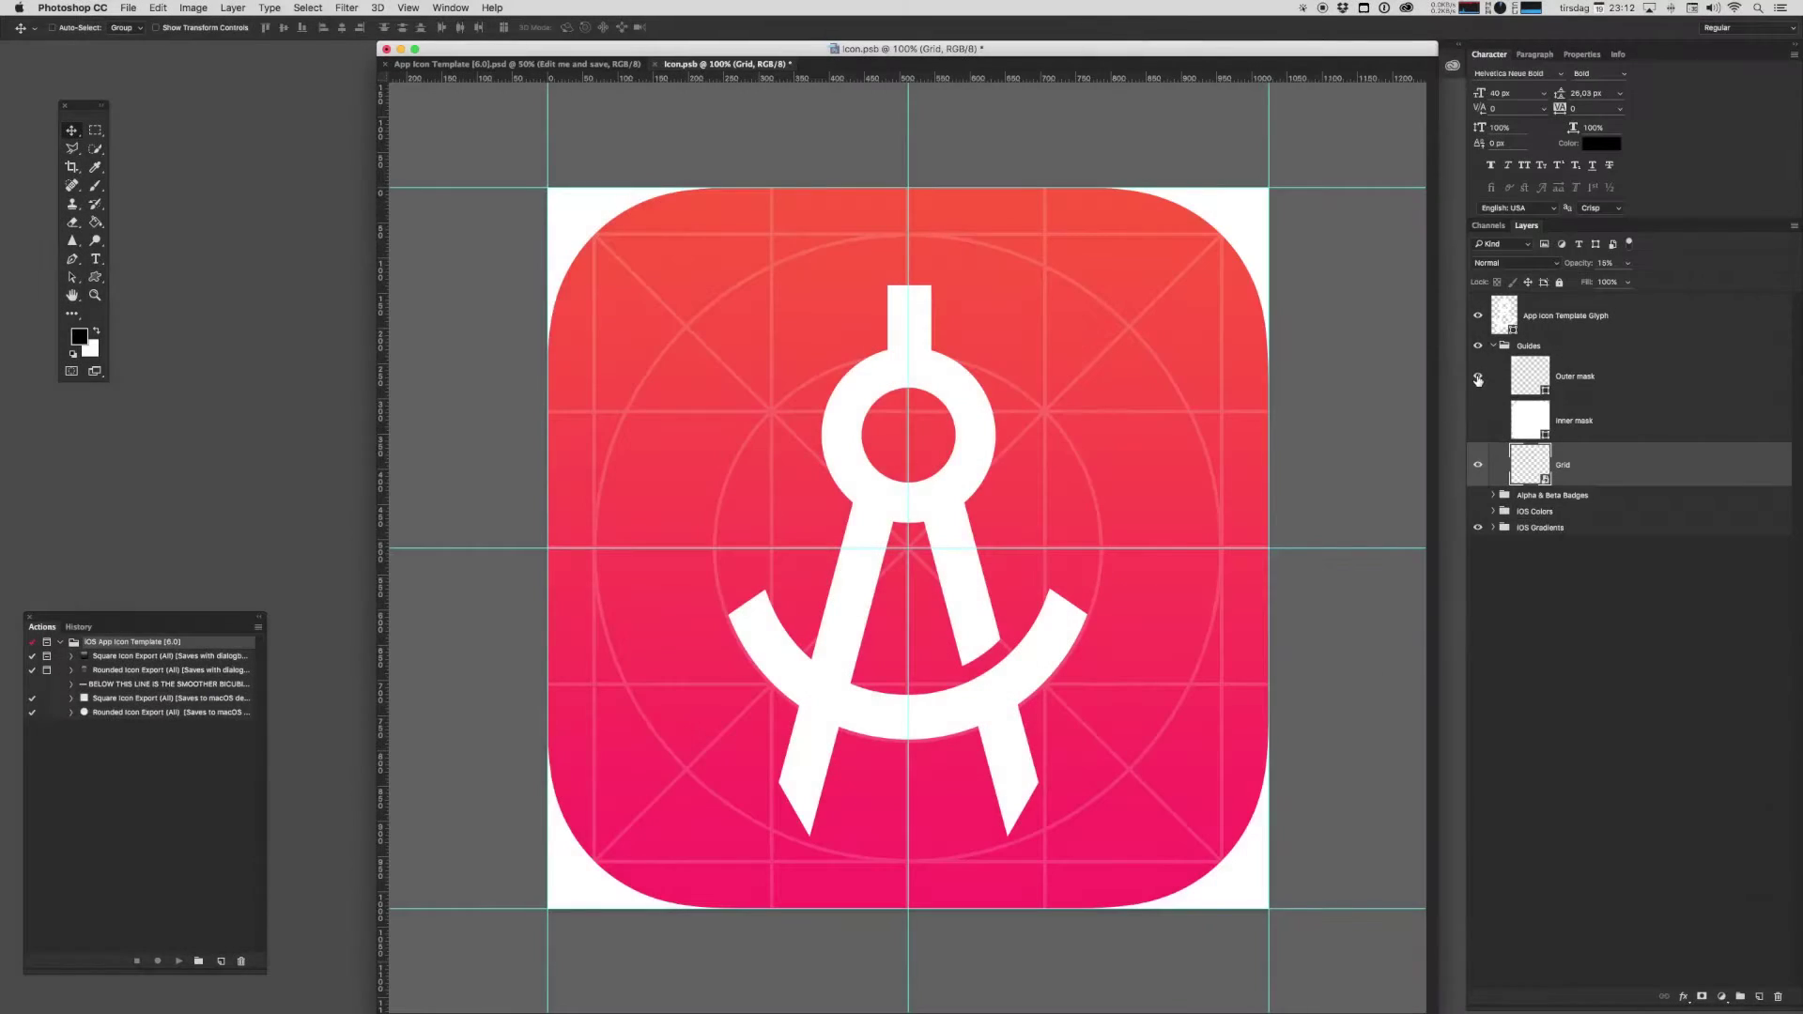
click(1479, 375)
- Toggle the Inner mask and Grid layers on and off, leaving the grid lines visible
click(1478, 420)
click(1564, 424)
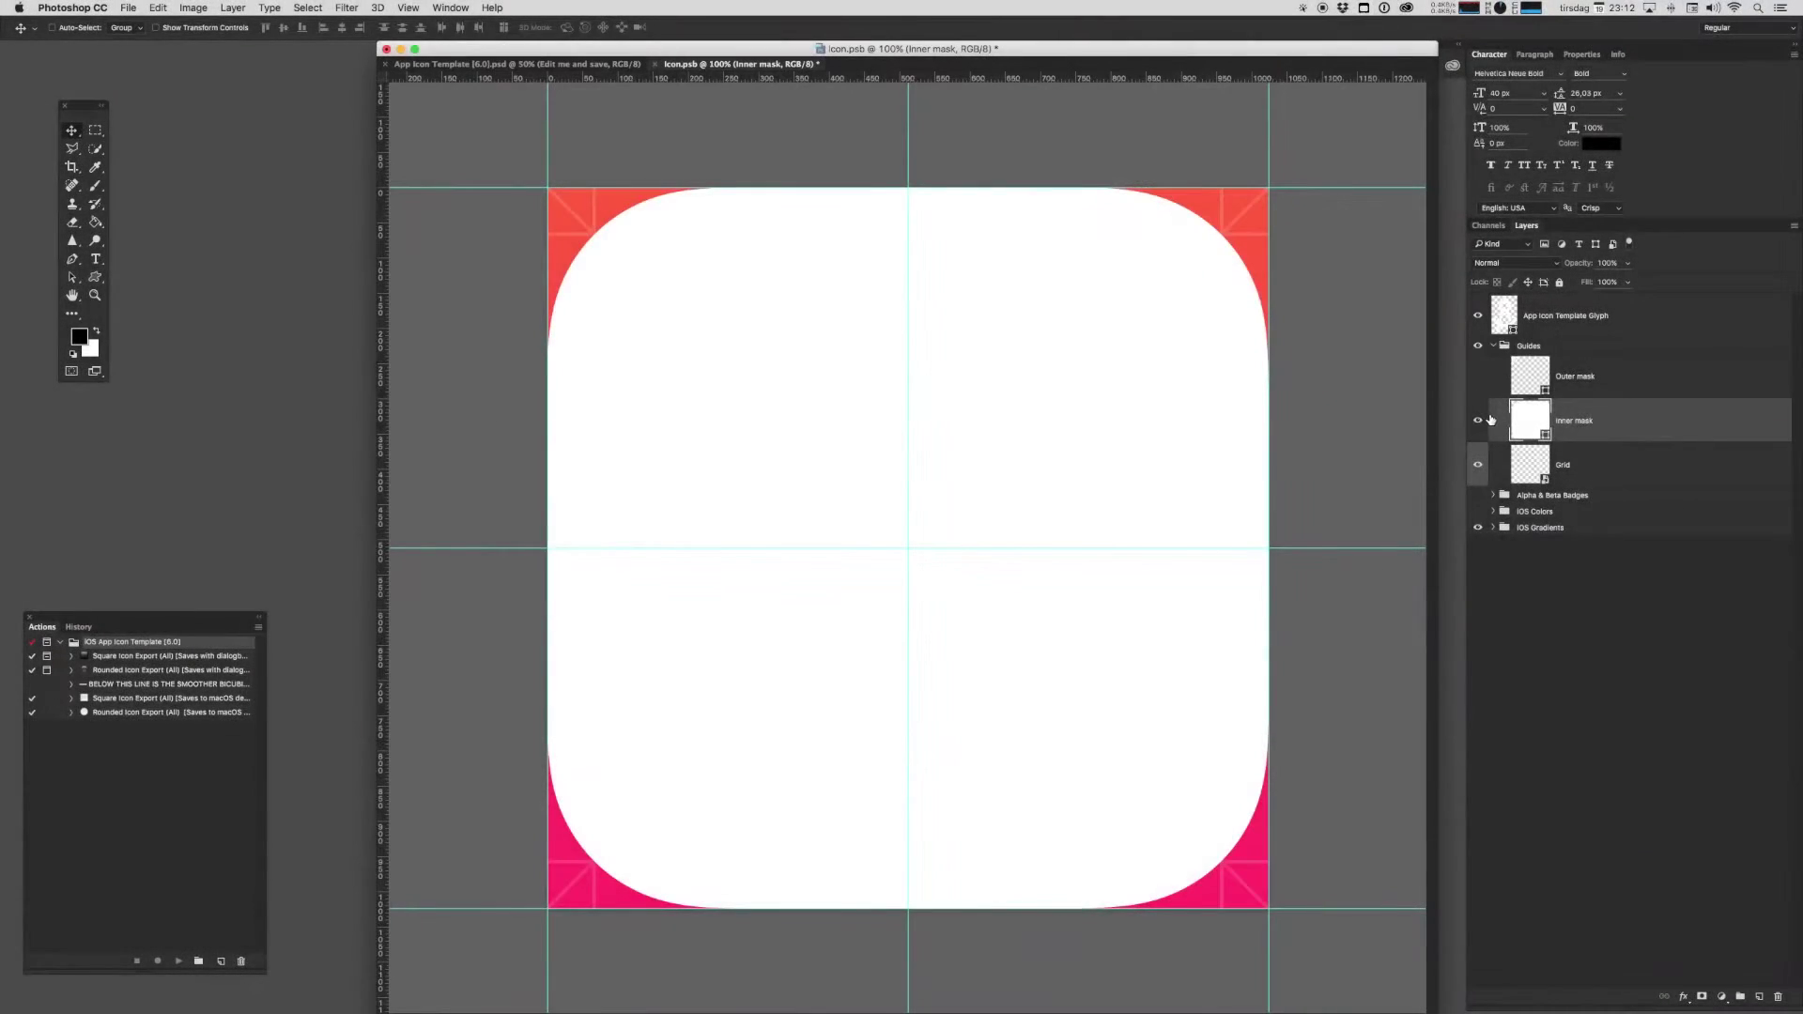
click(1480, 421)
click(1537, 460)
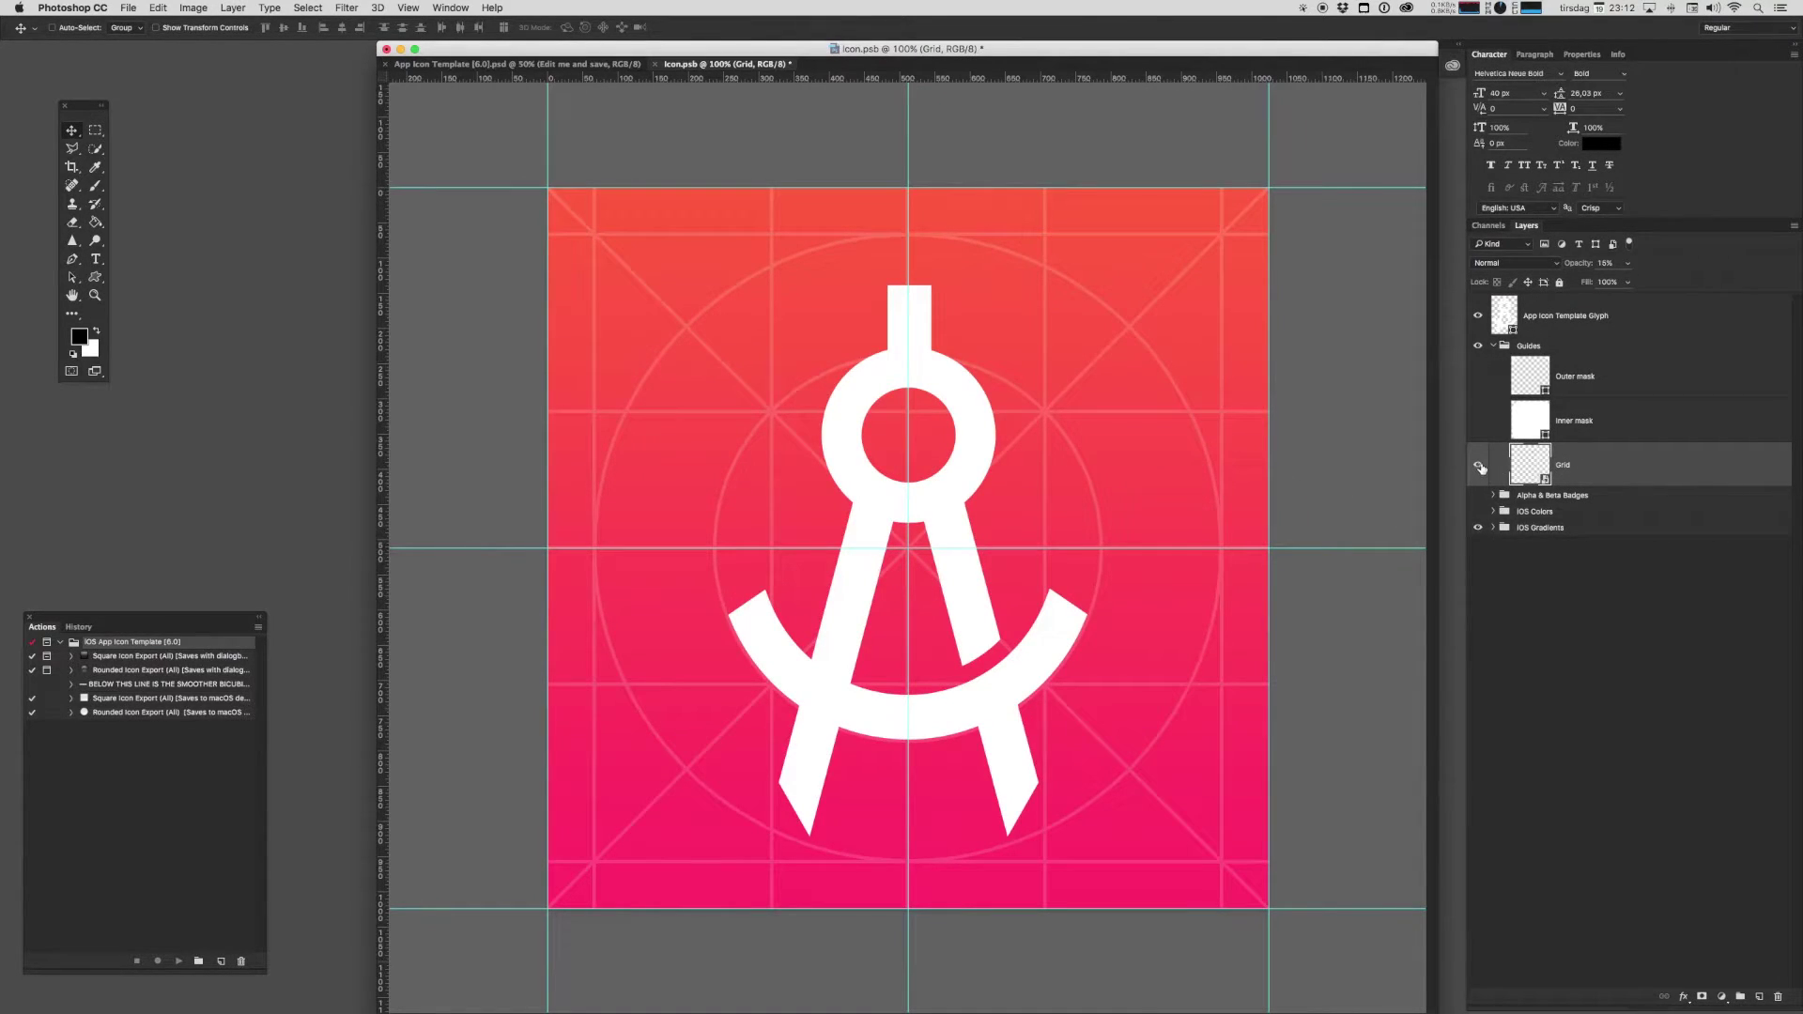
click(1480, 467)
click(1480, 468)
click(1479, 466)
click(1478, 467)
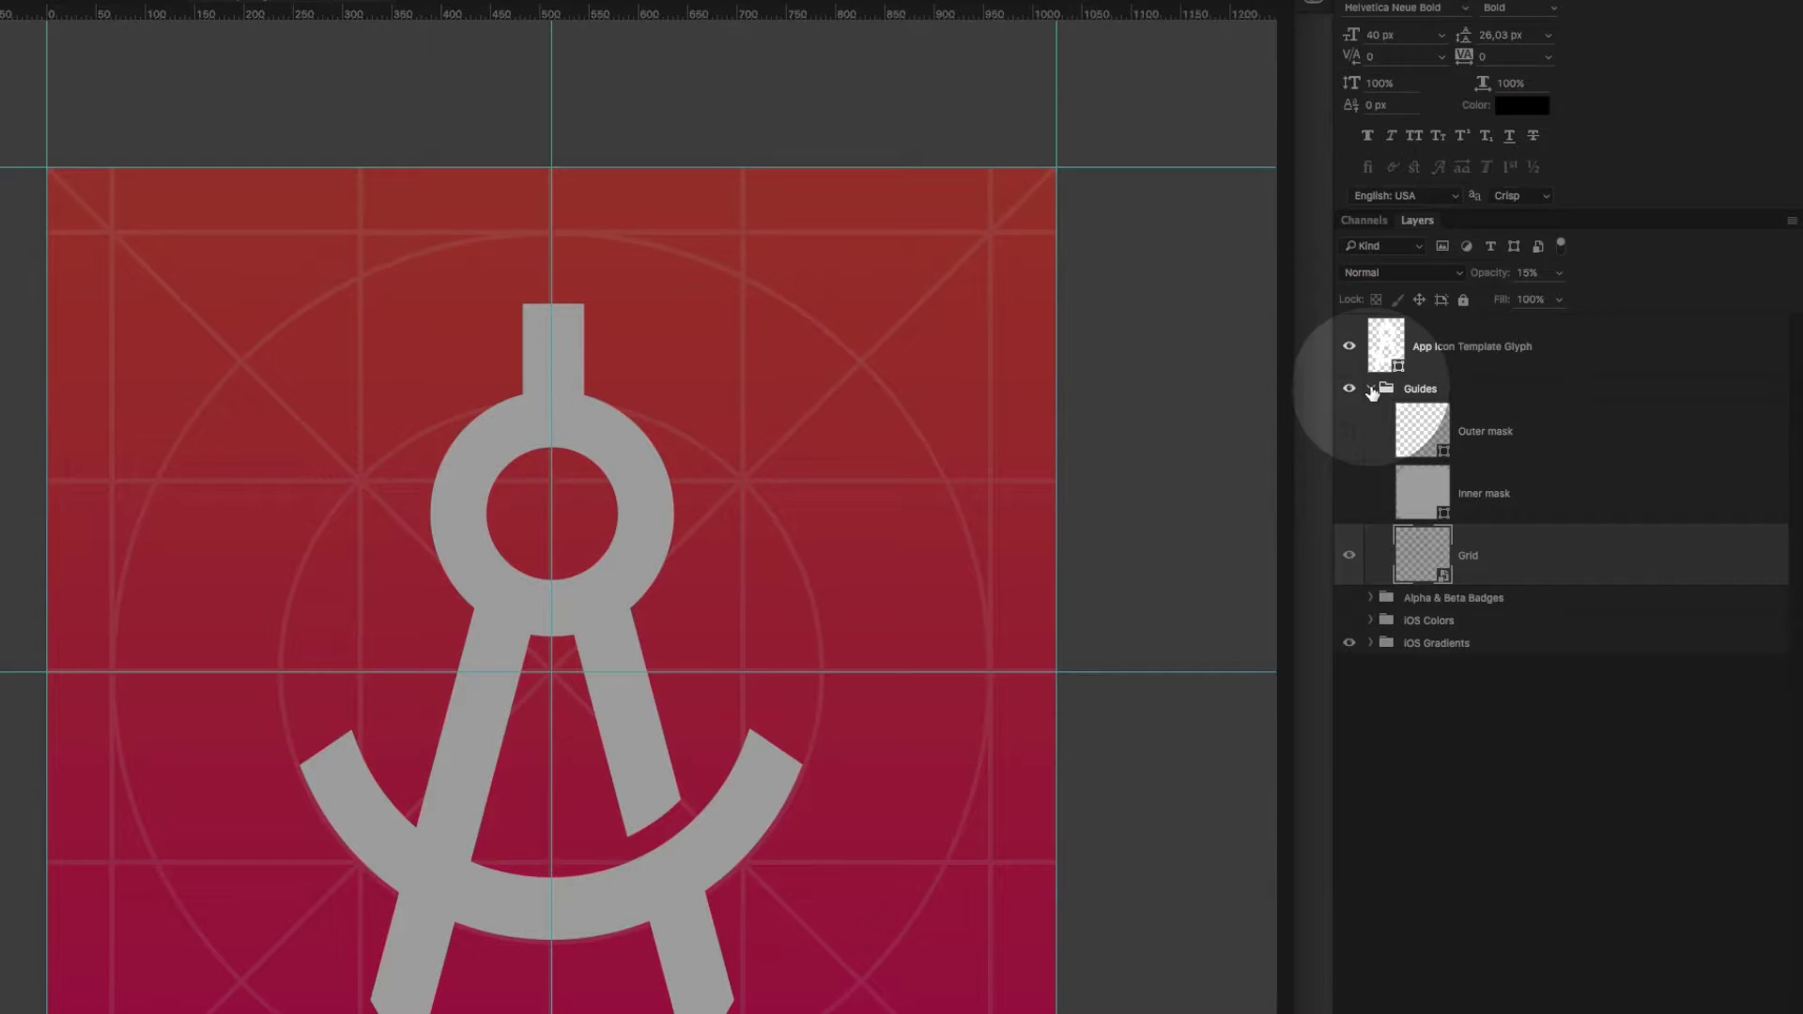
- Preview the Alpha and Beta badges, then hide the Alpha & Beta Badges group
click(1371, 389)
click(1349, 412)
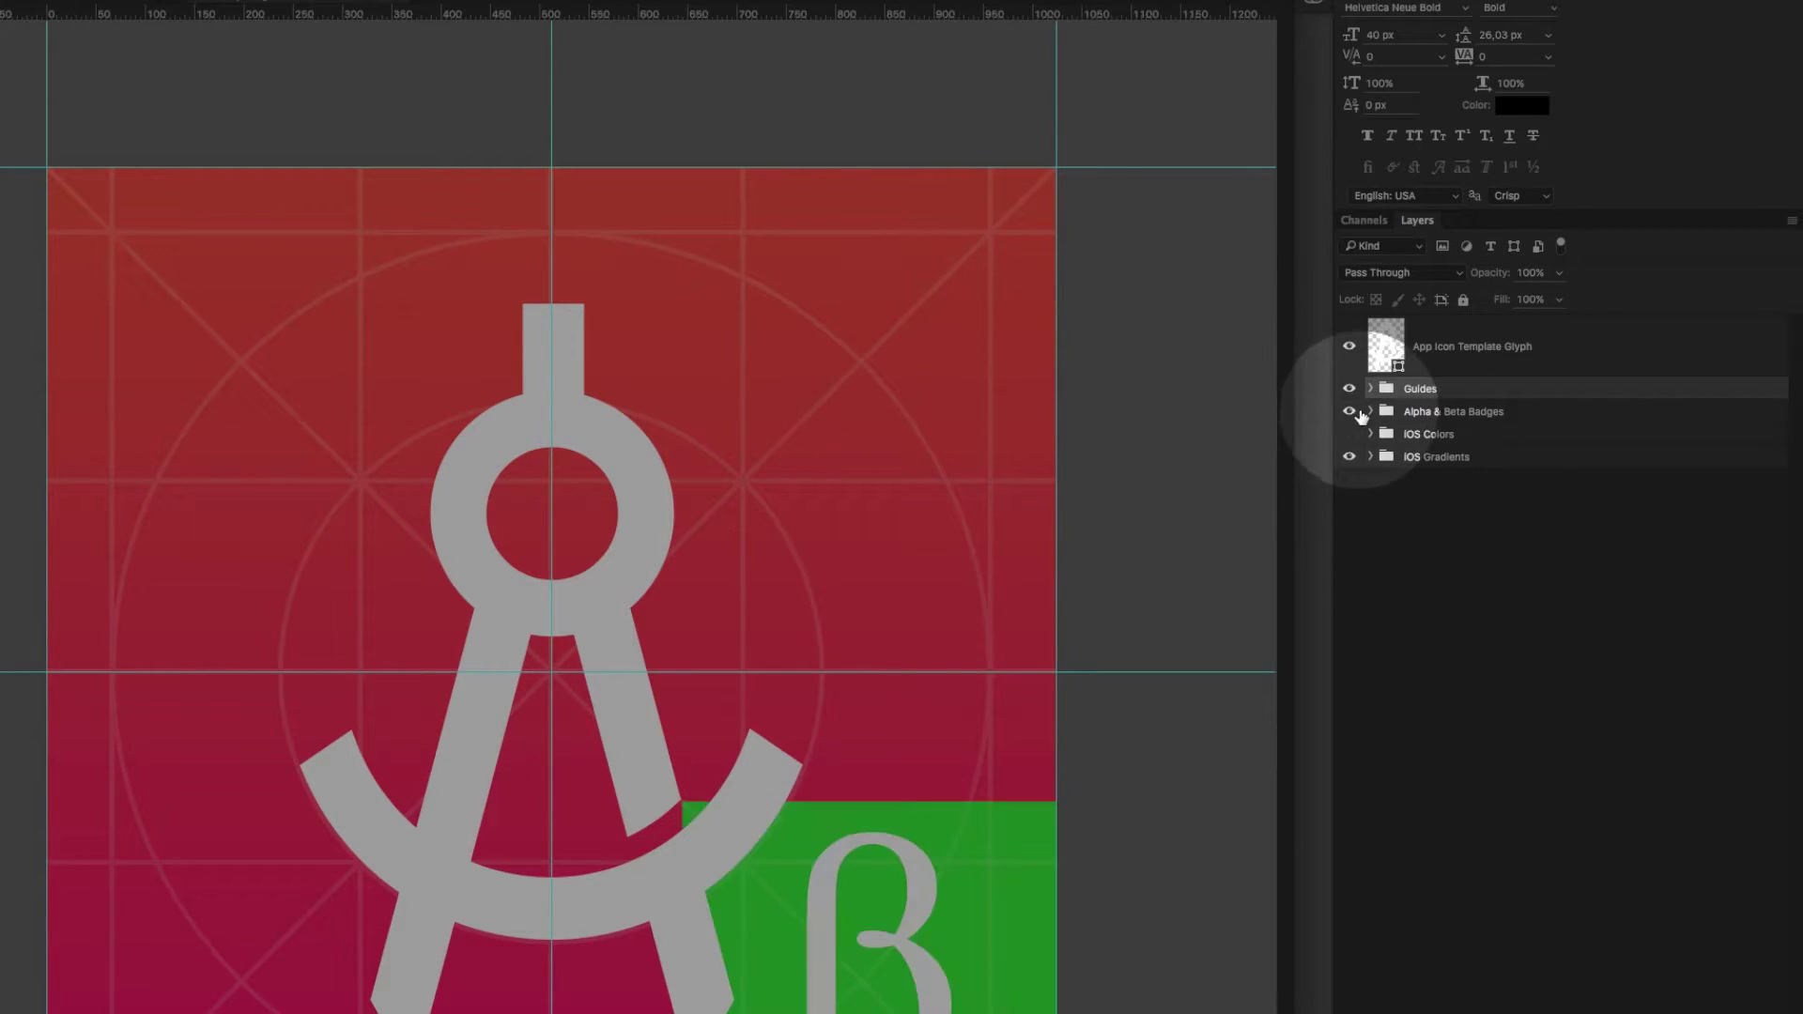
click(1371, 411)
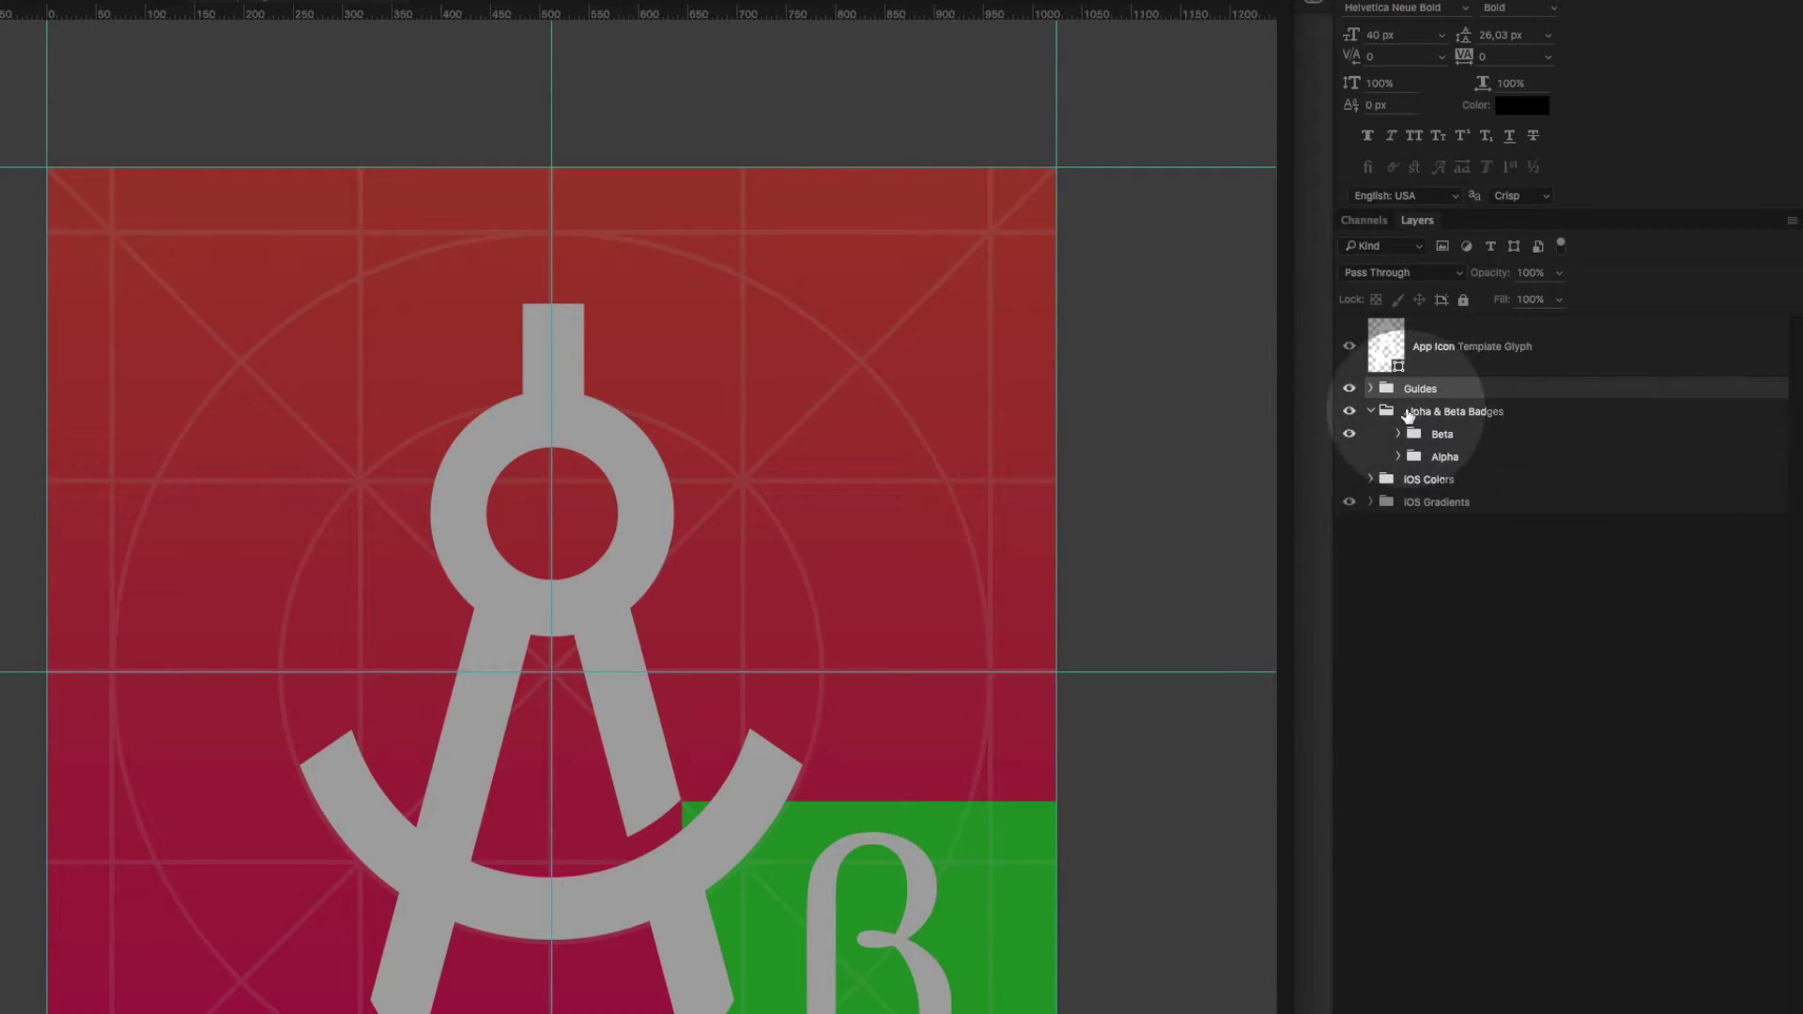
click(1350, 434)
click(1350, 457)
click(1350, 457)
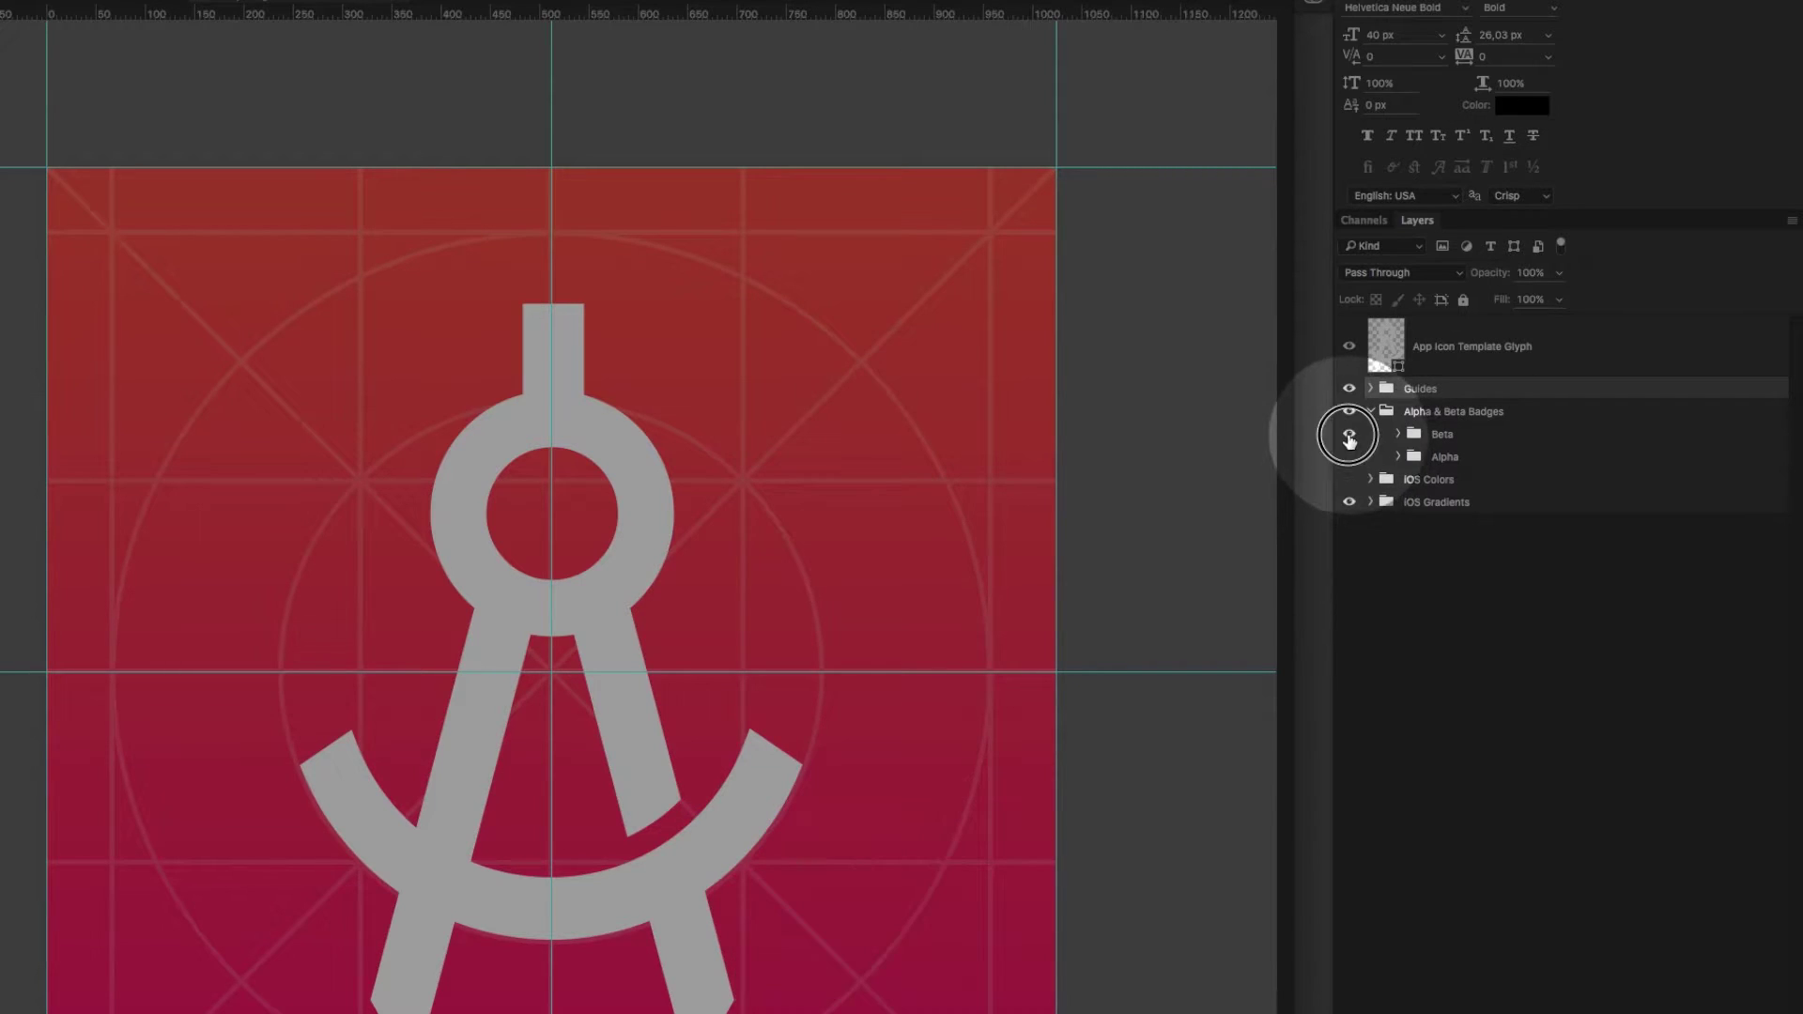
click(1350, 434)
click(1371, 411)
click(1349, 411)
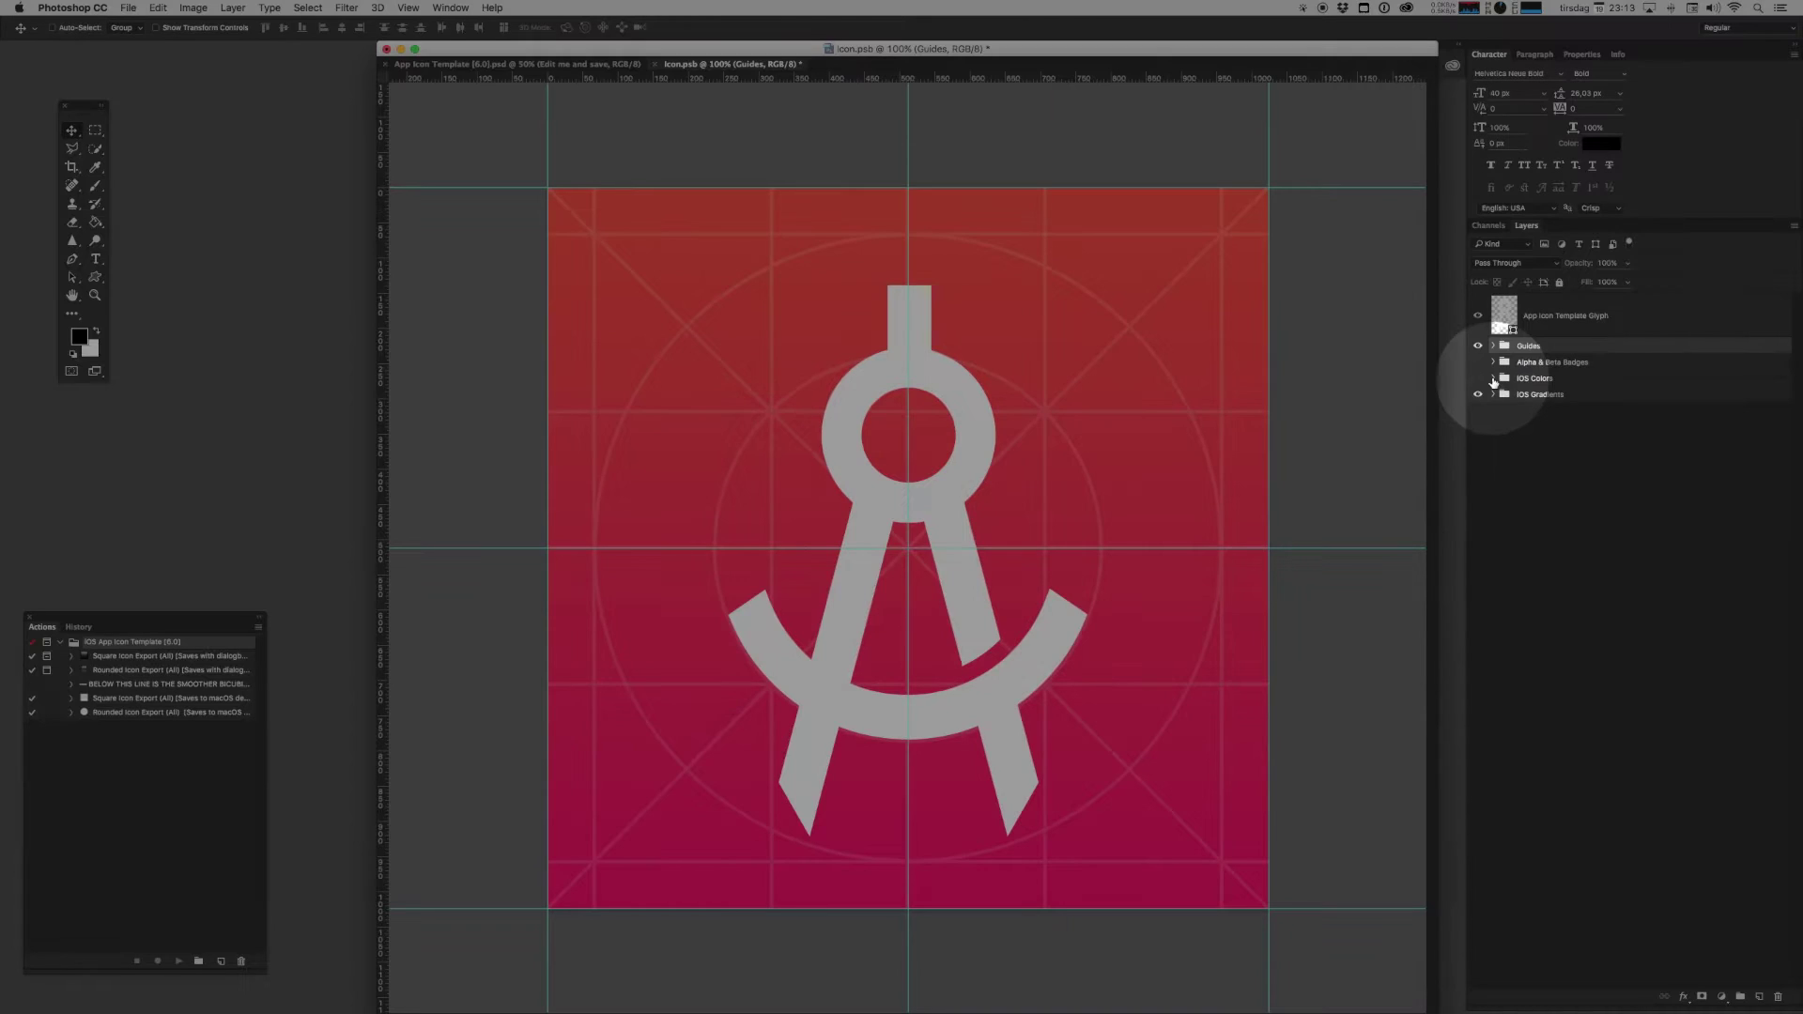
- Cycle through the iOS gradient backgrounds and keep the red-to-pink Gradient Fill 13
click(1349, 434)
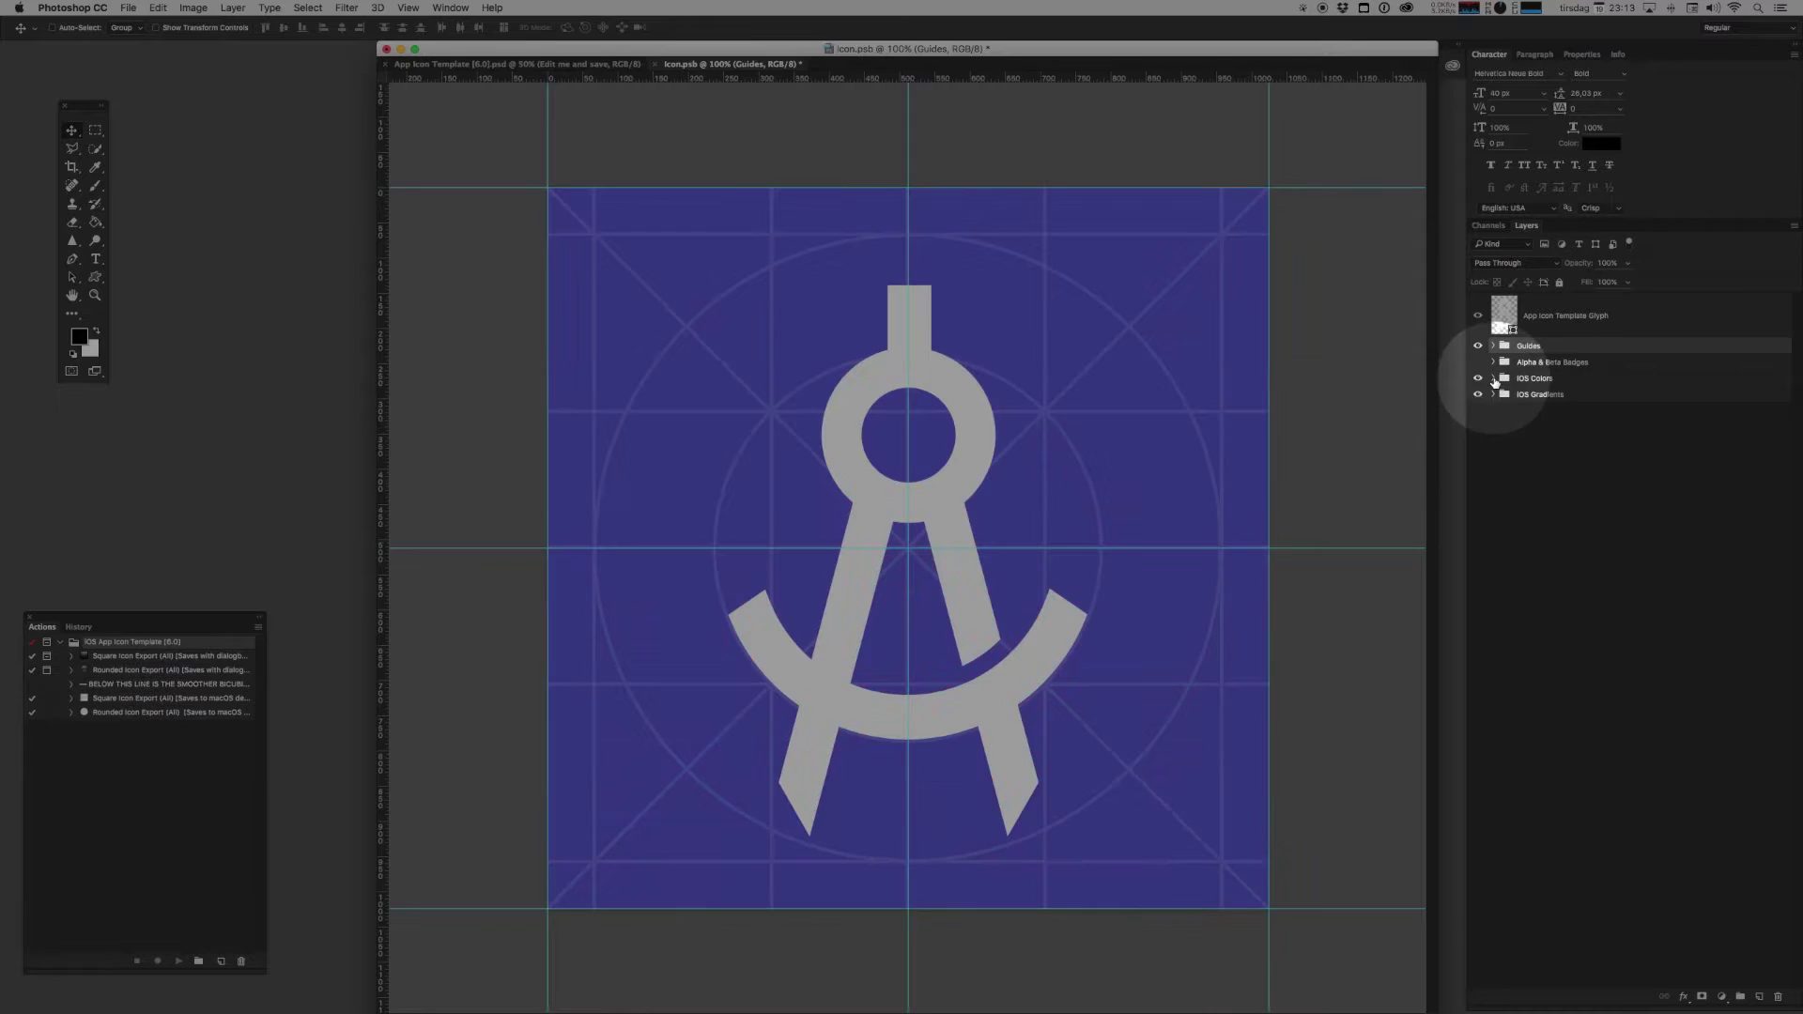
click(1494, 379)
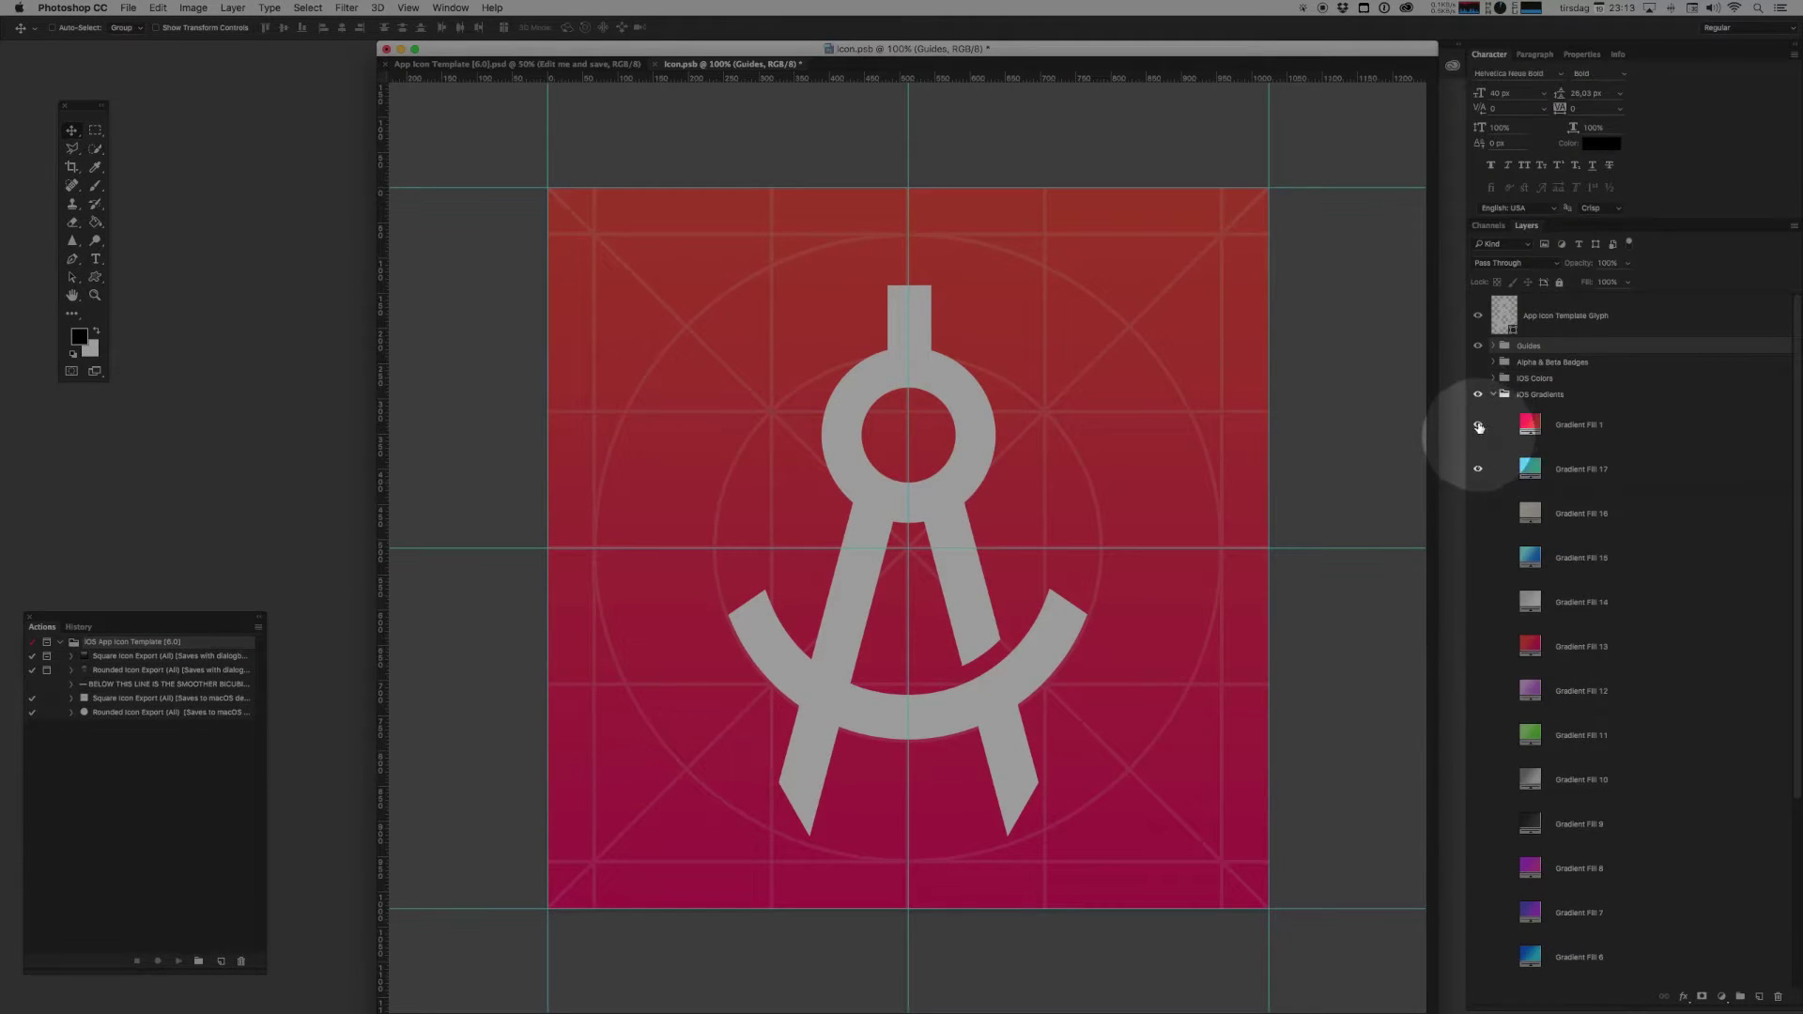
click(1479, 427)
click(1478, 514)
click(1477, 470)
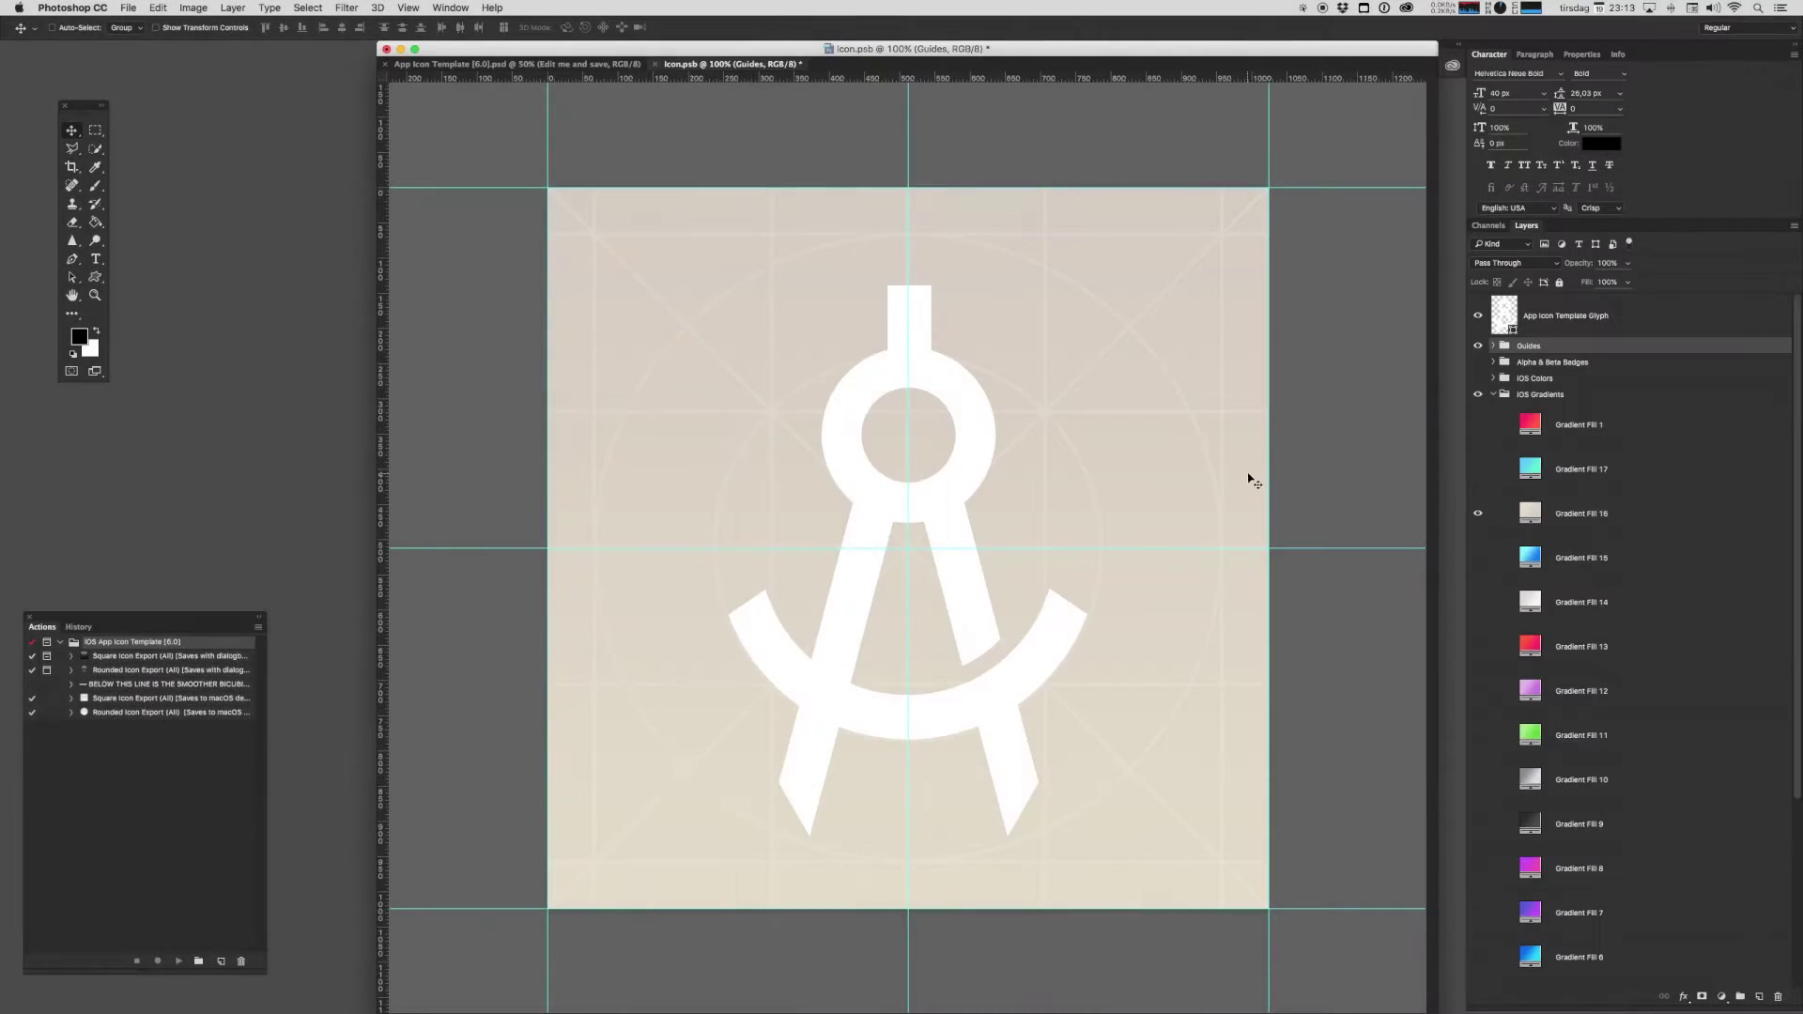
click(1477, 514)
click(1478, 558)
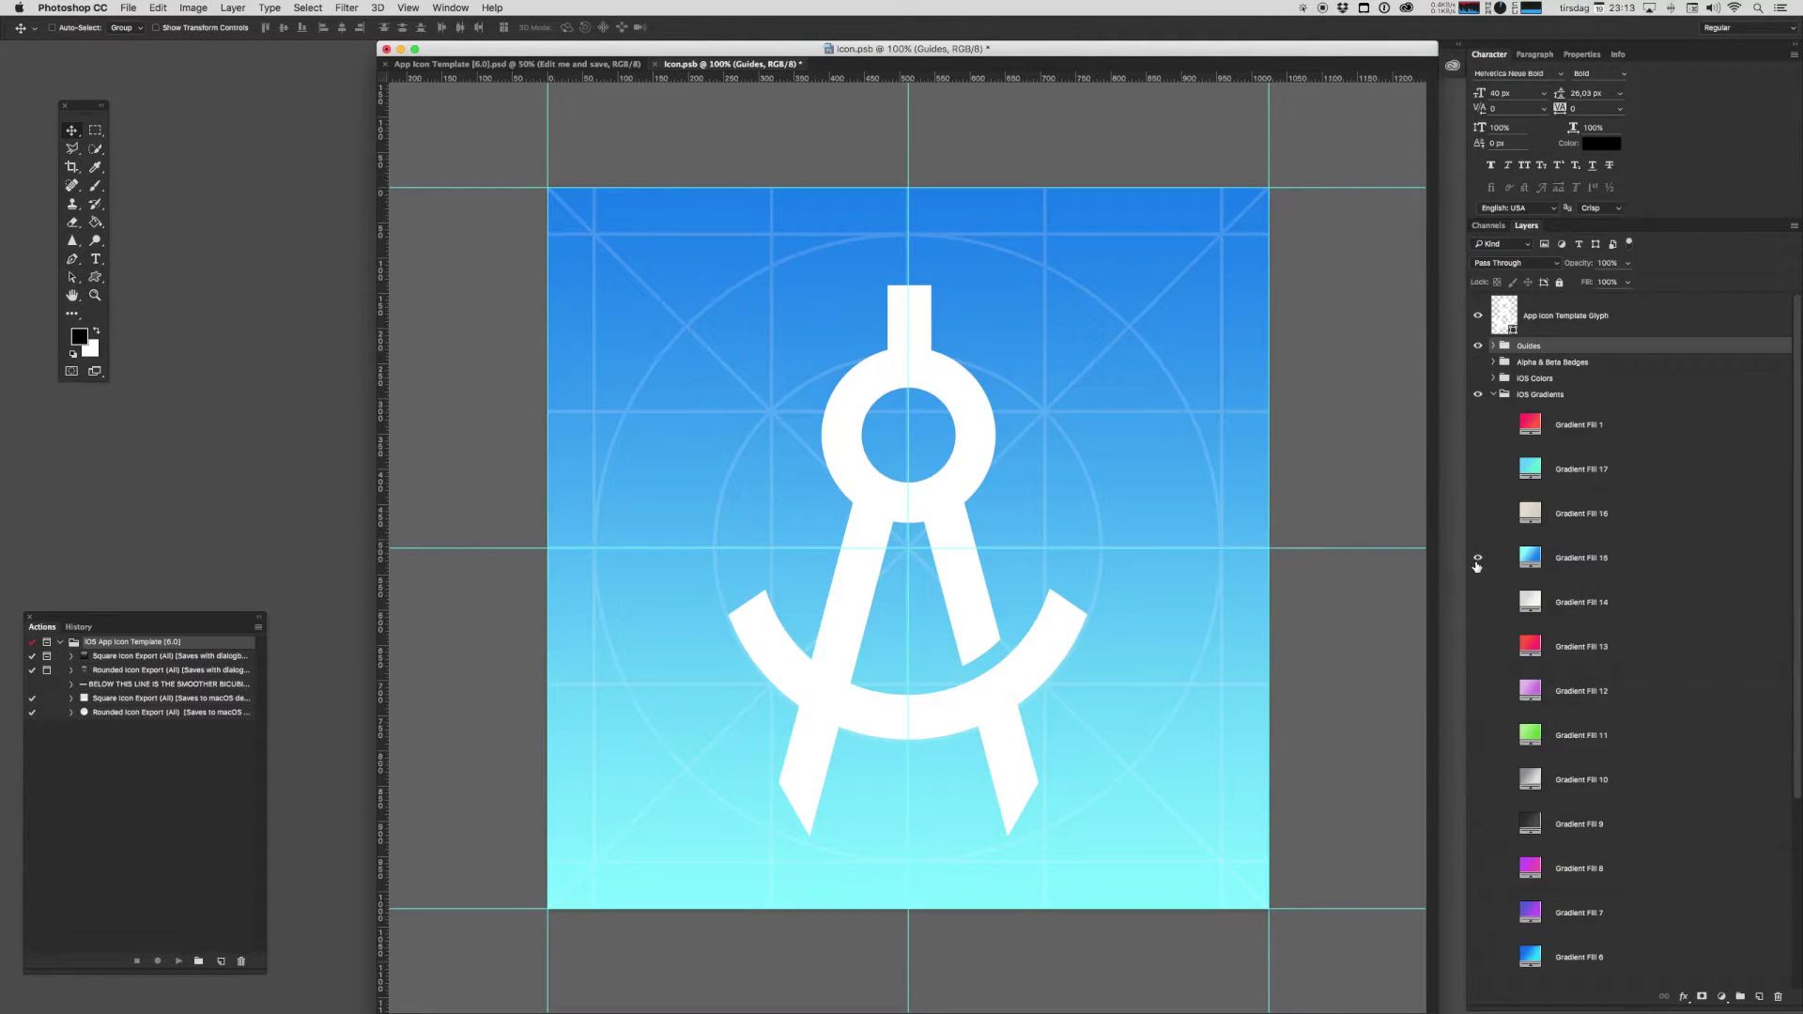
click(1478, 558)
click(1479, 602)
click(1477, 646)
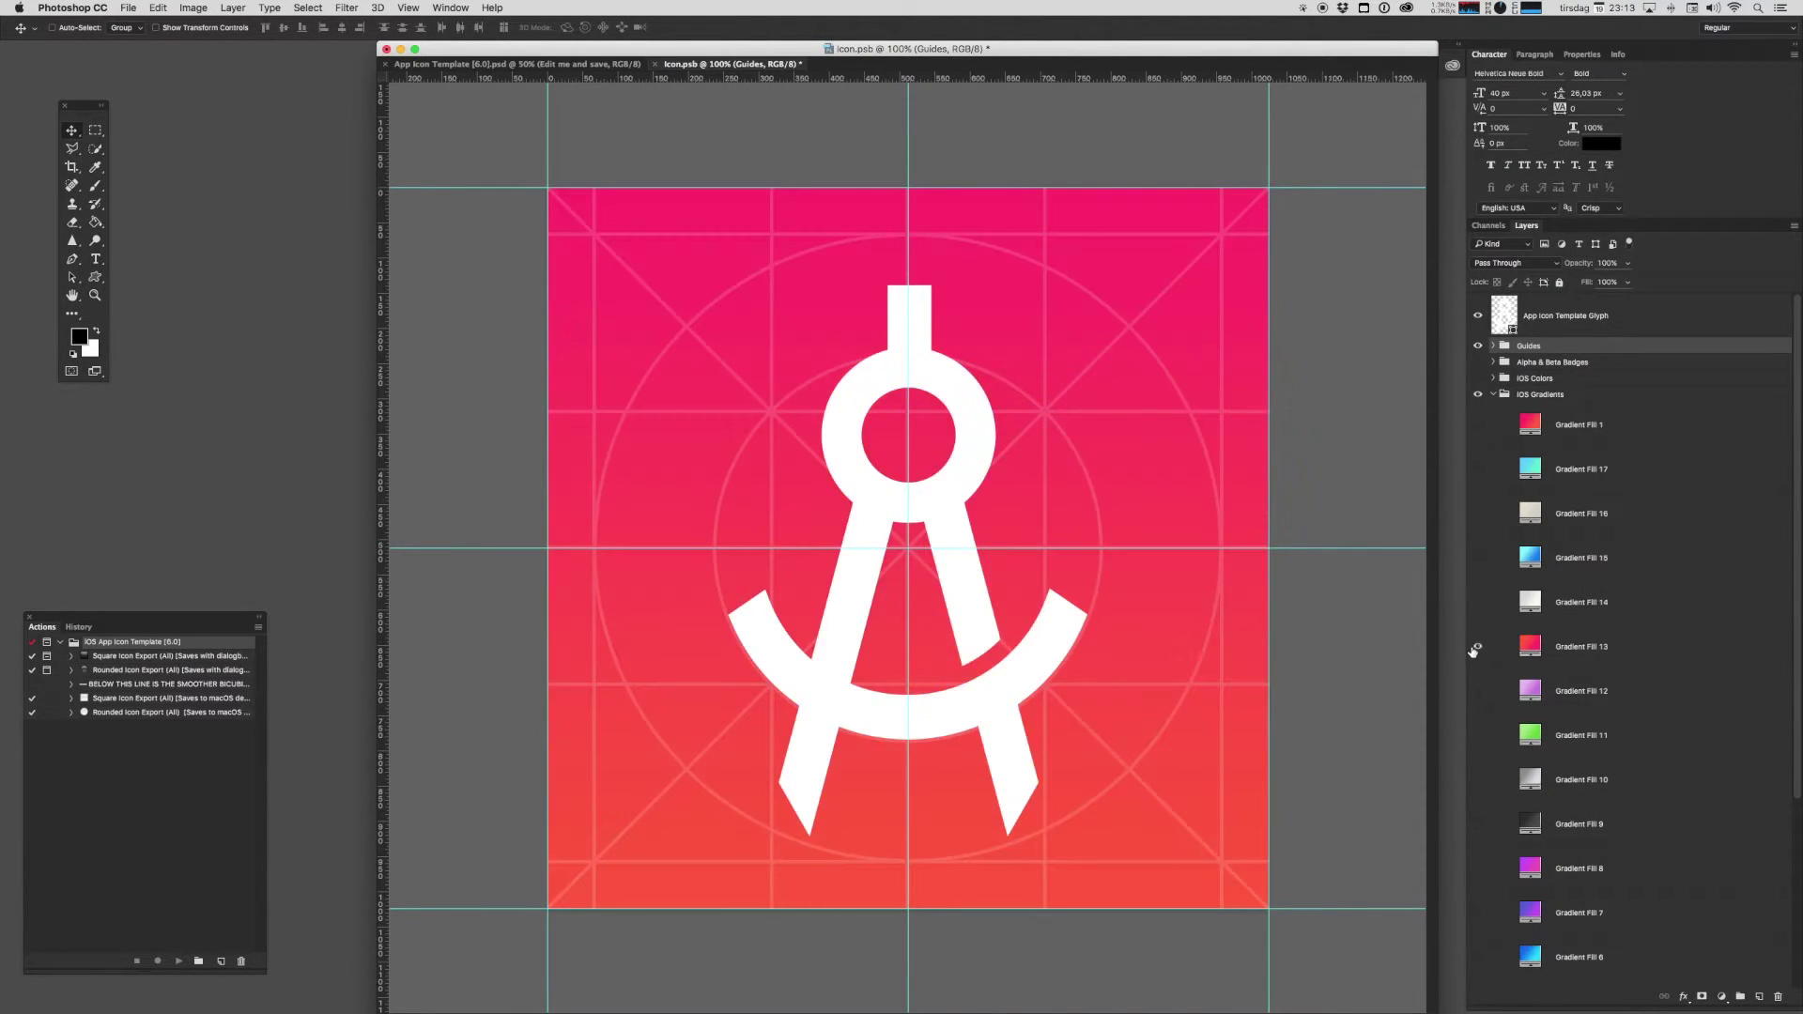
click(1477, 646)
- Collapse iOS Gradients, expand the Guides group, and select the Grid layer
click(1493, 395)
click(1494, 346)
click(1577, 469)
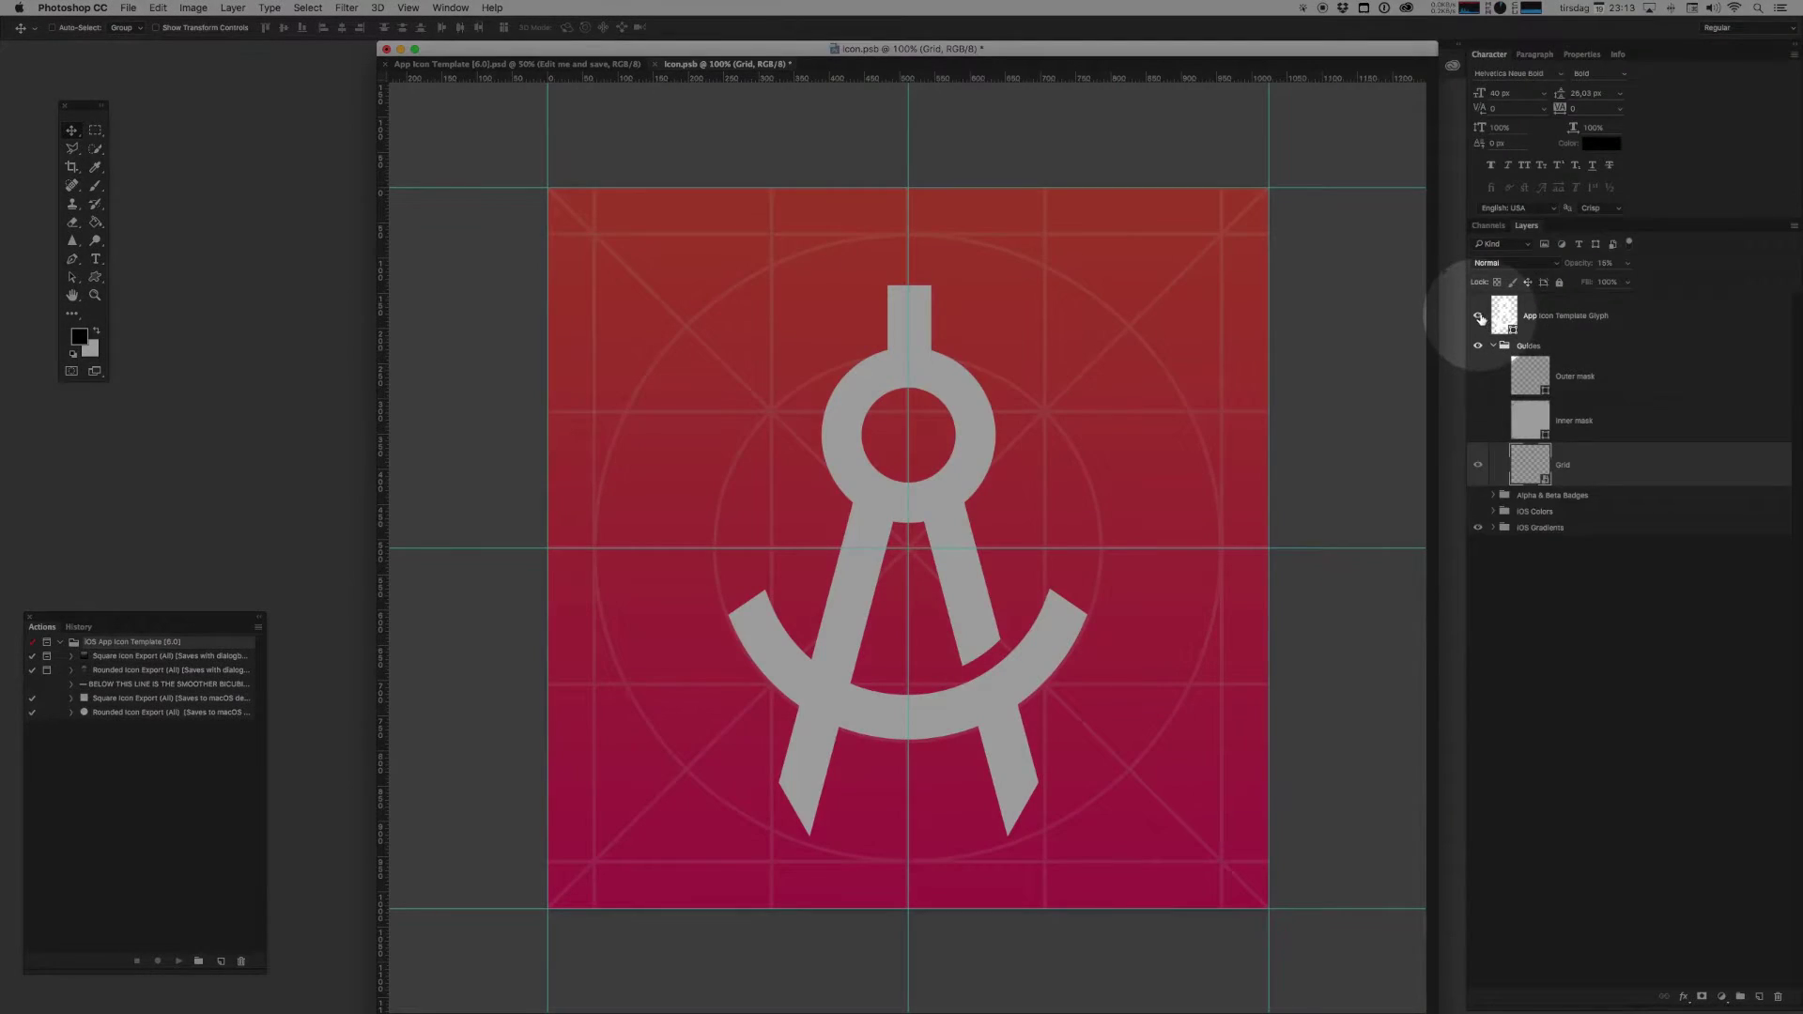
- Hide the compass glyph, draw a large white heart with the Custom Shape Tool, and hide the grid
click(1478, 316)
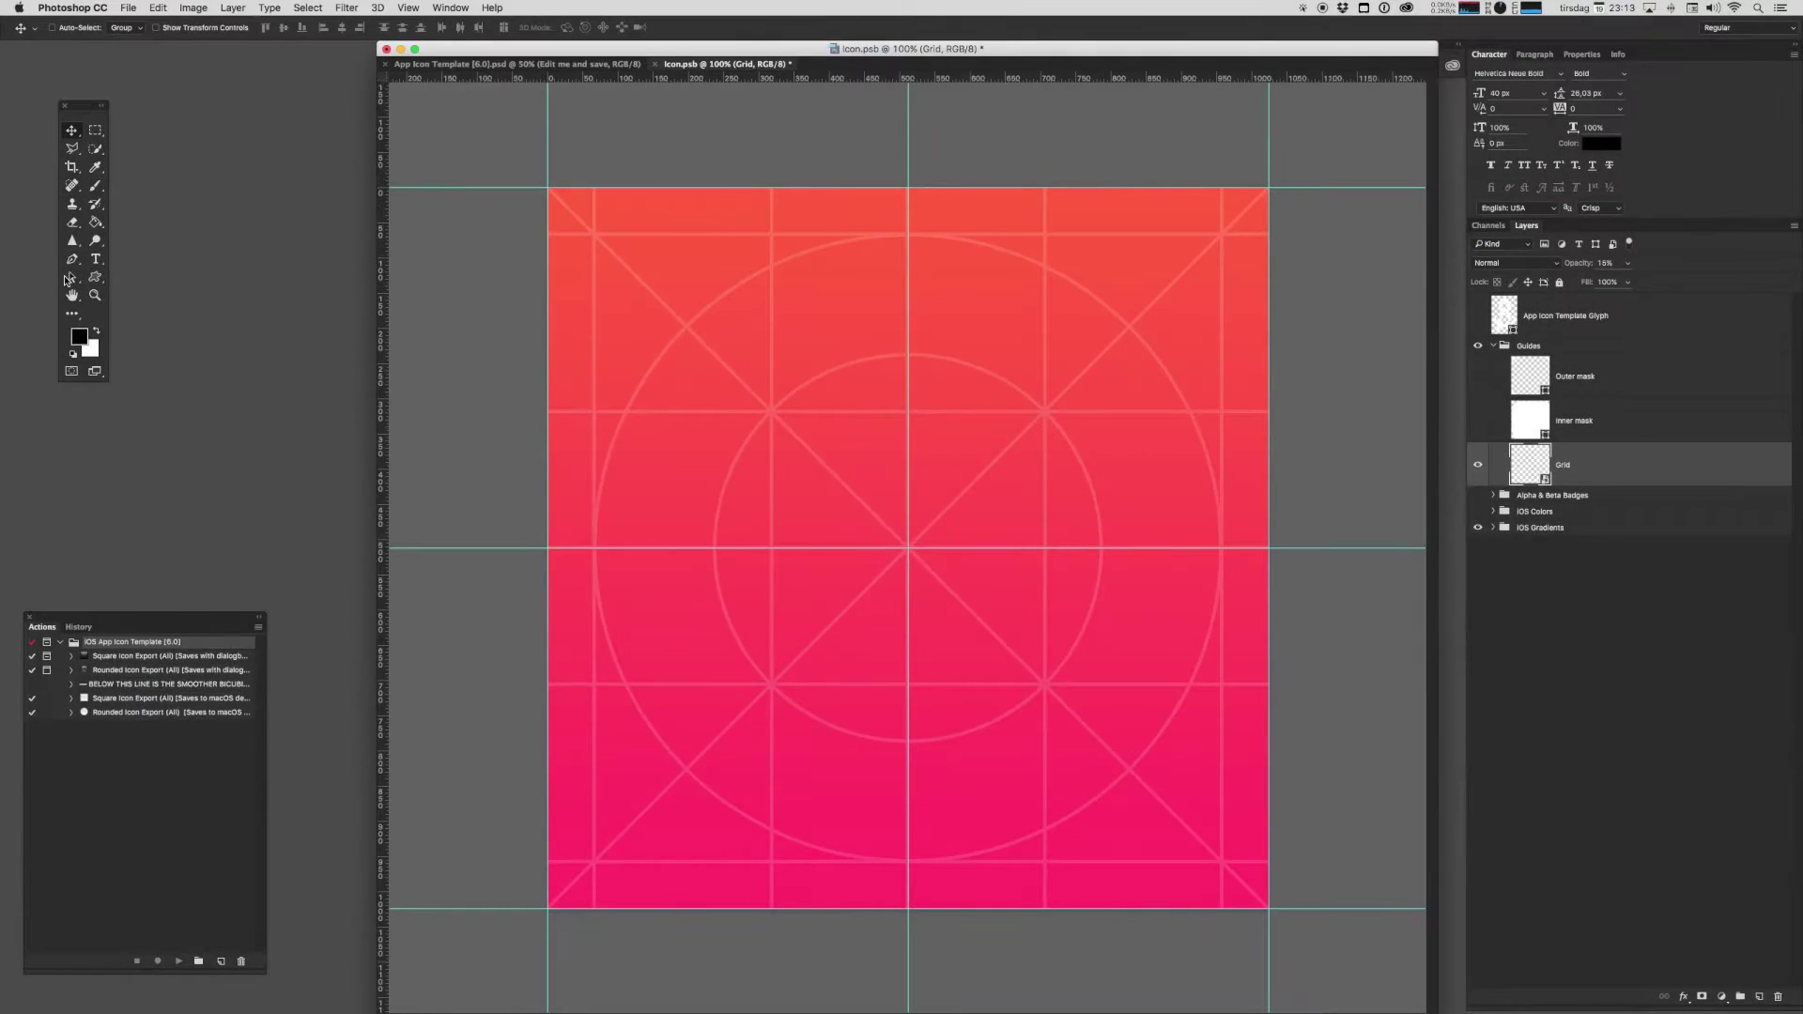
click(95, 278)
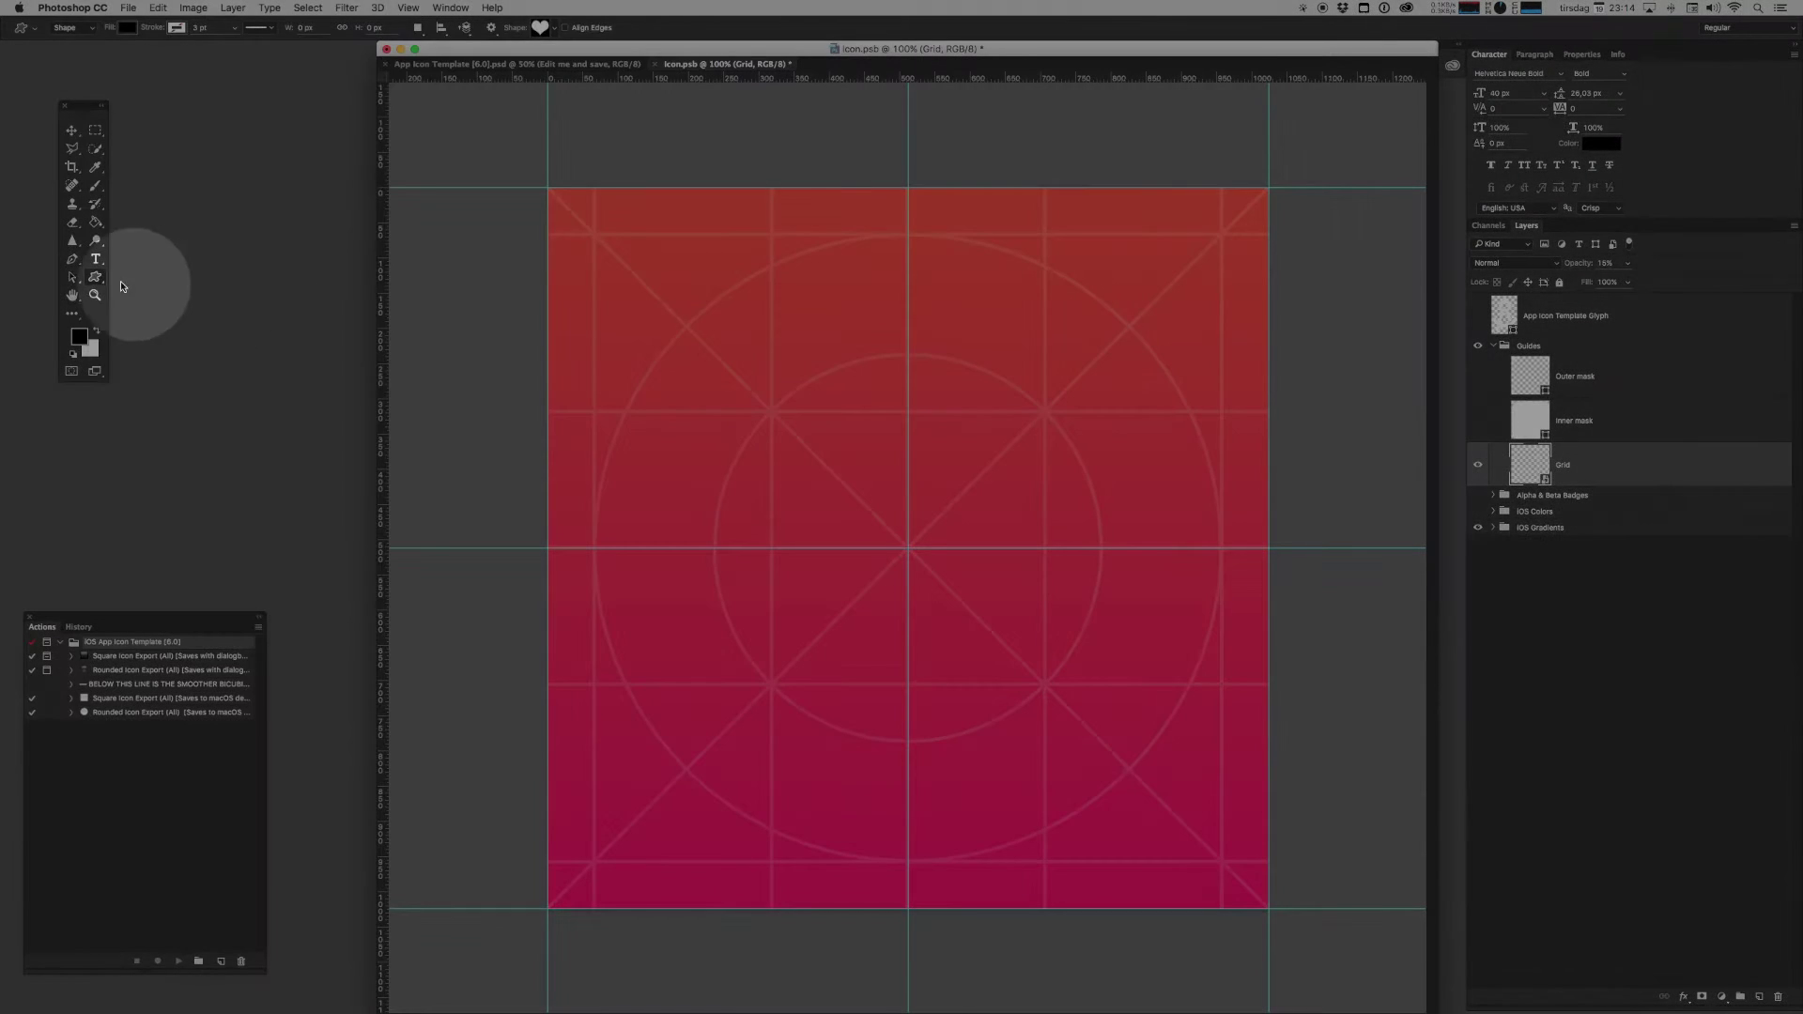
click(95, 277)
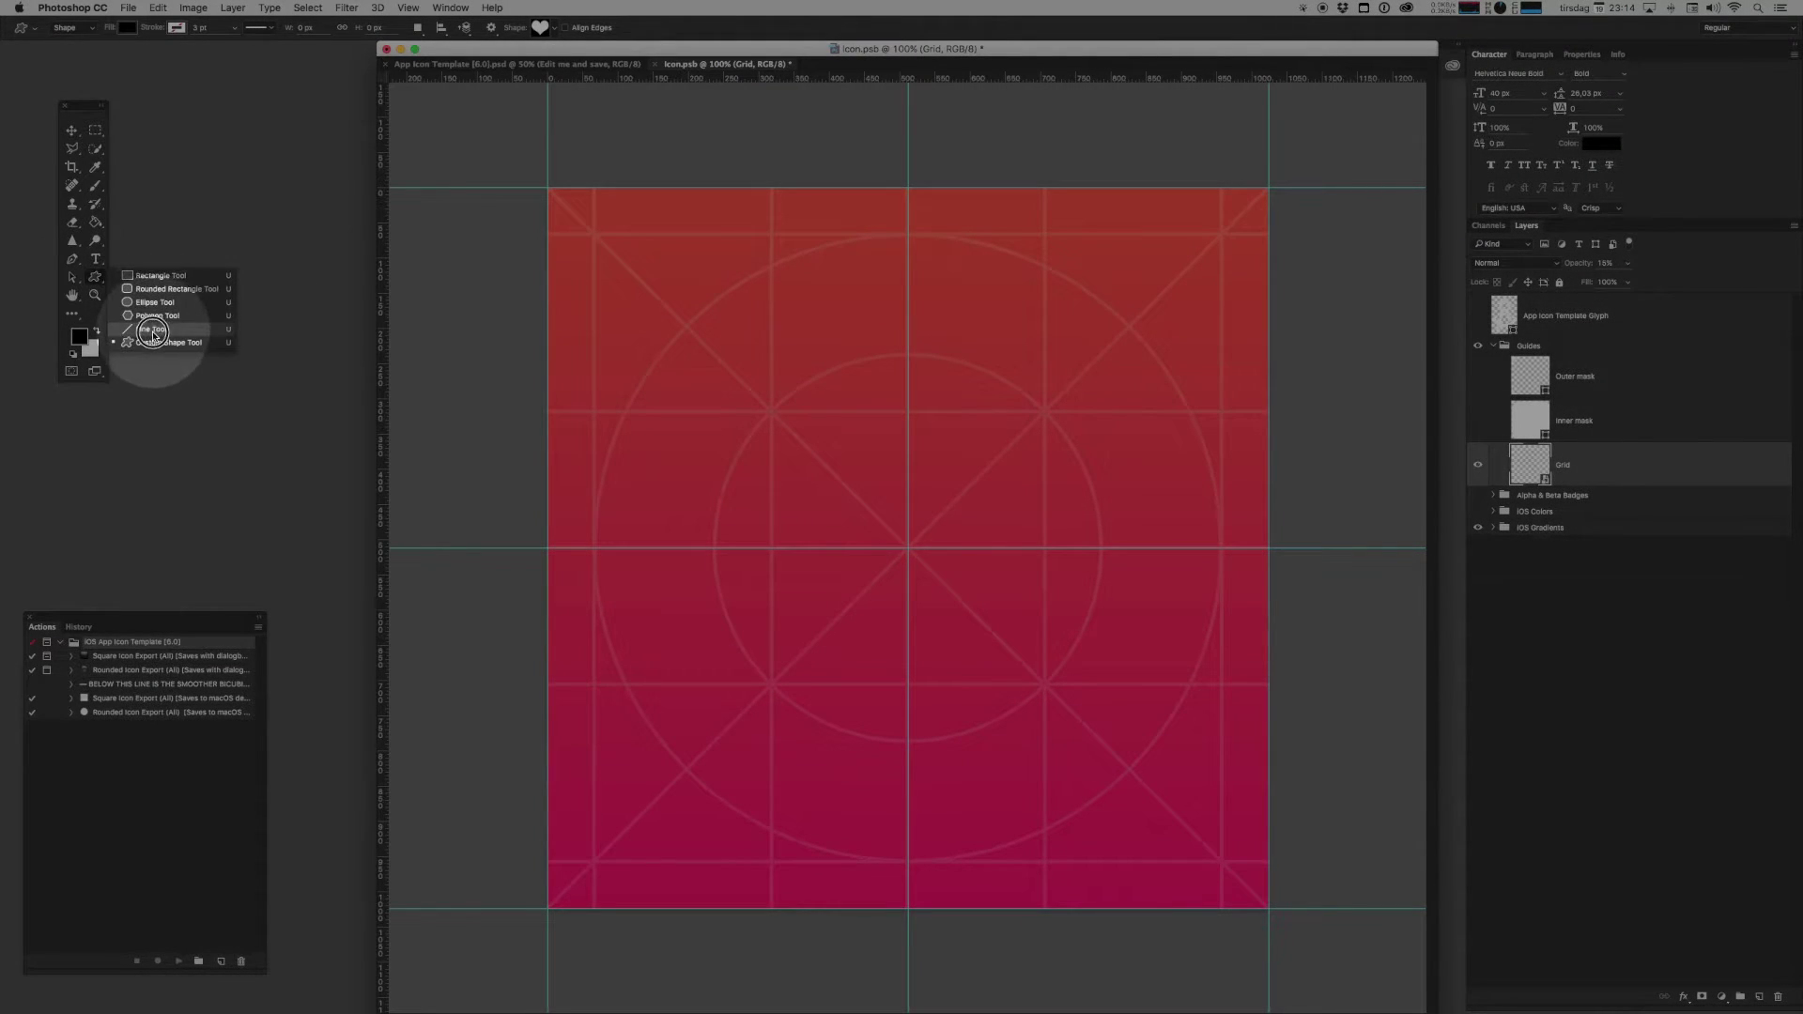
click(148, 343)
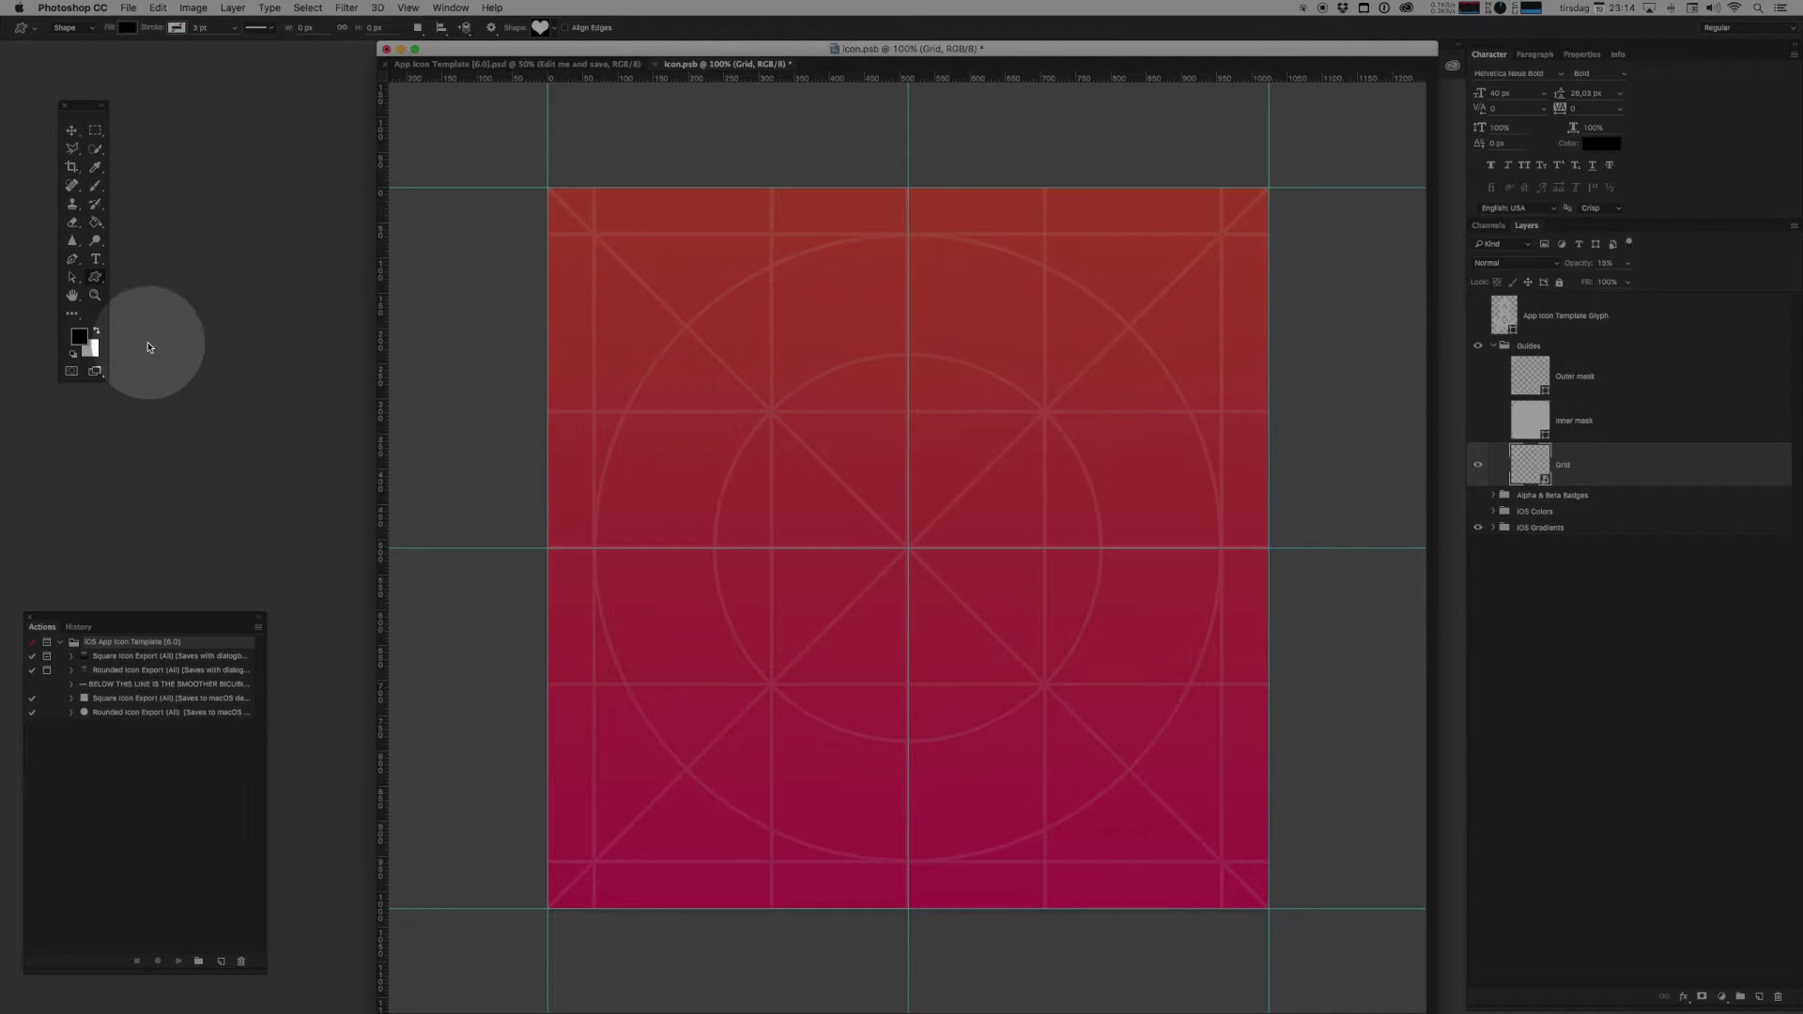
click(542, 29)
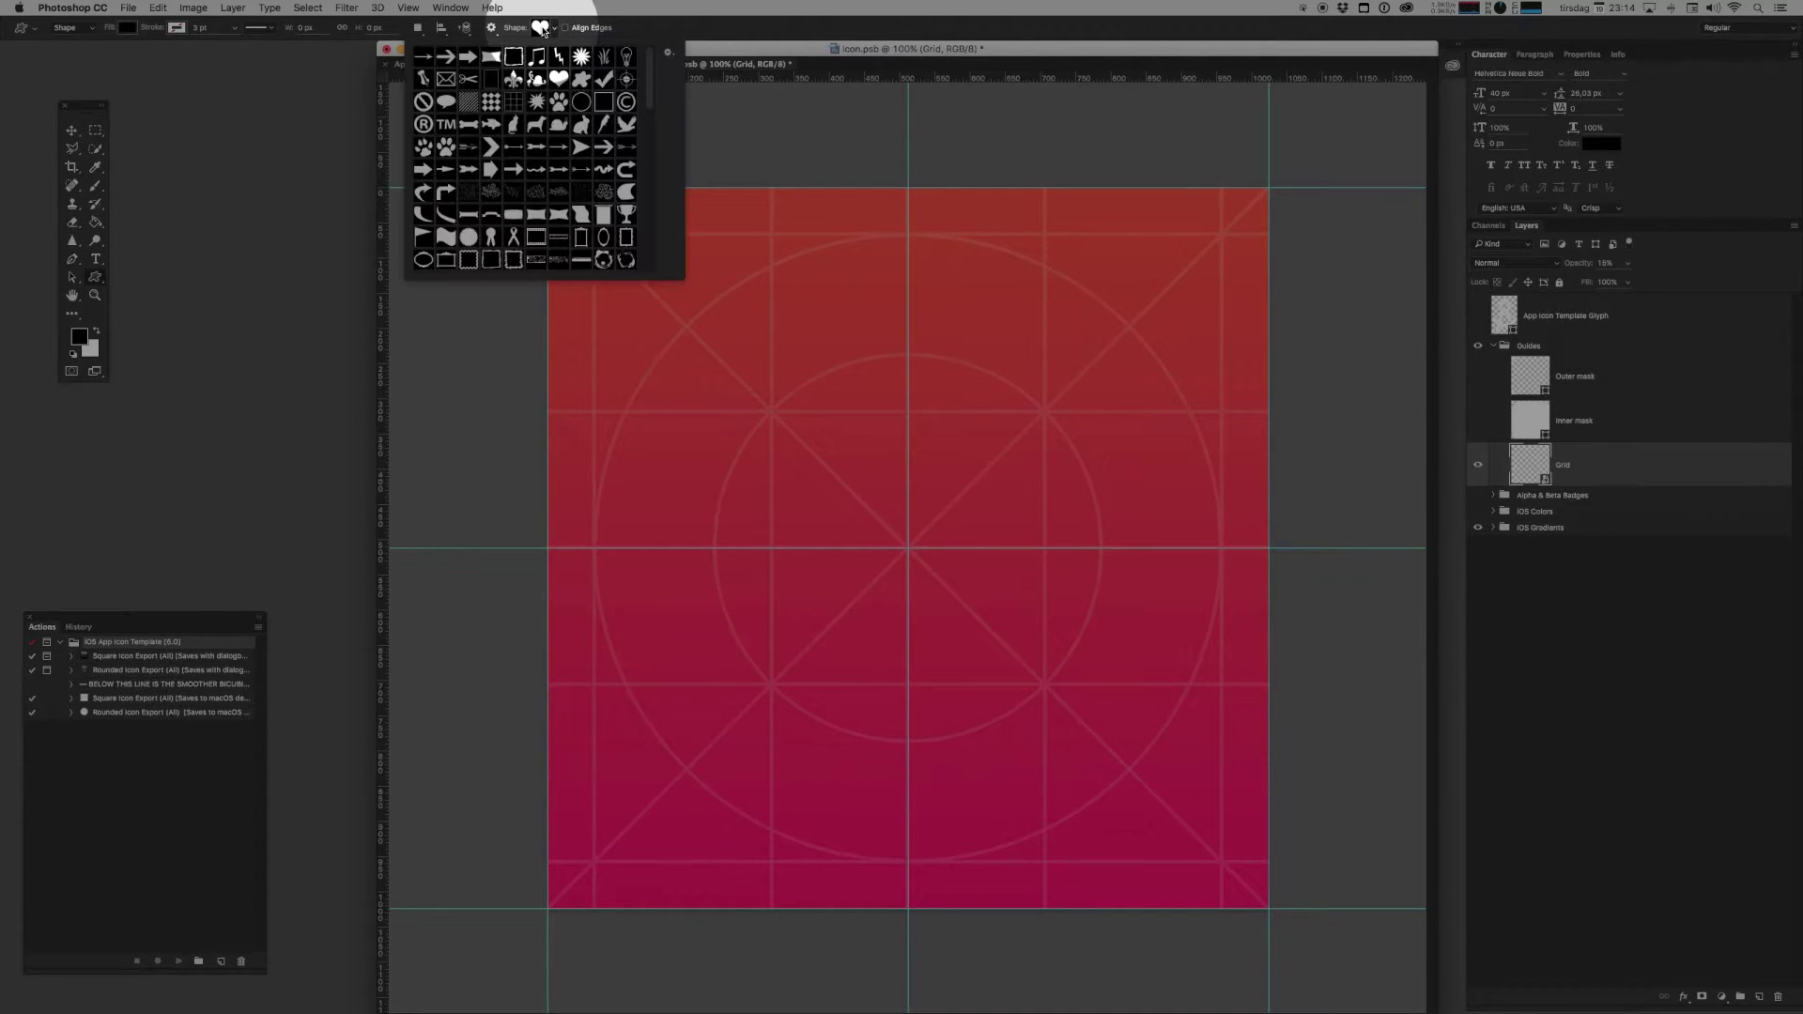
click(542, 29)
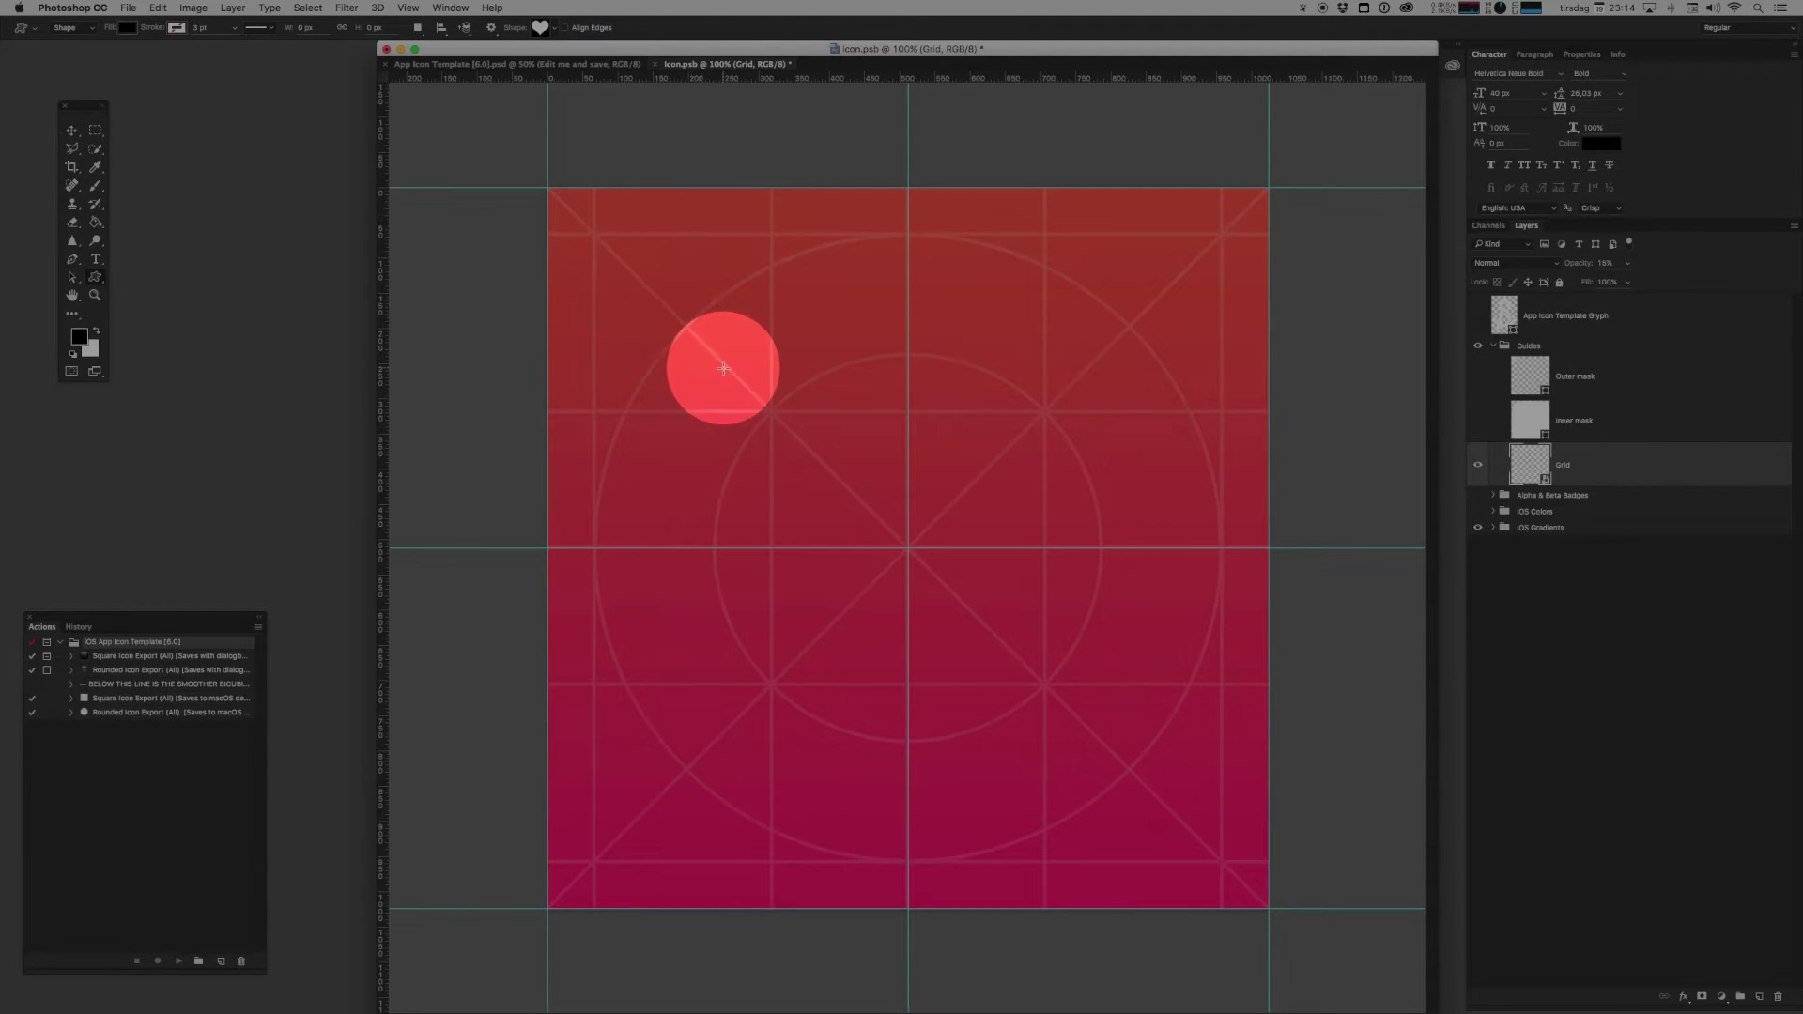
drag(644, 301, 1186, 780)
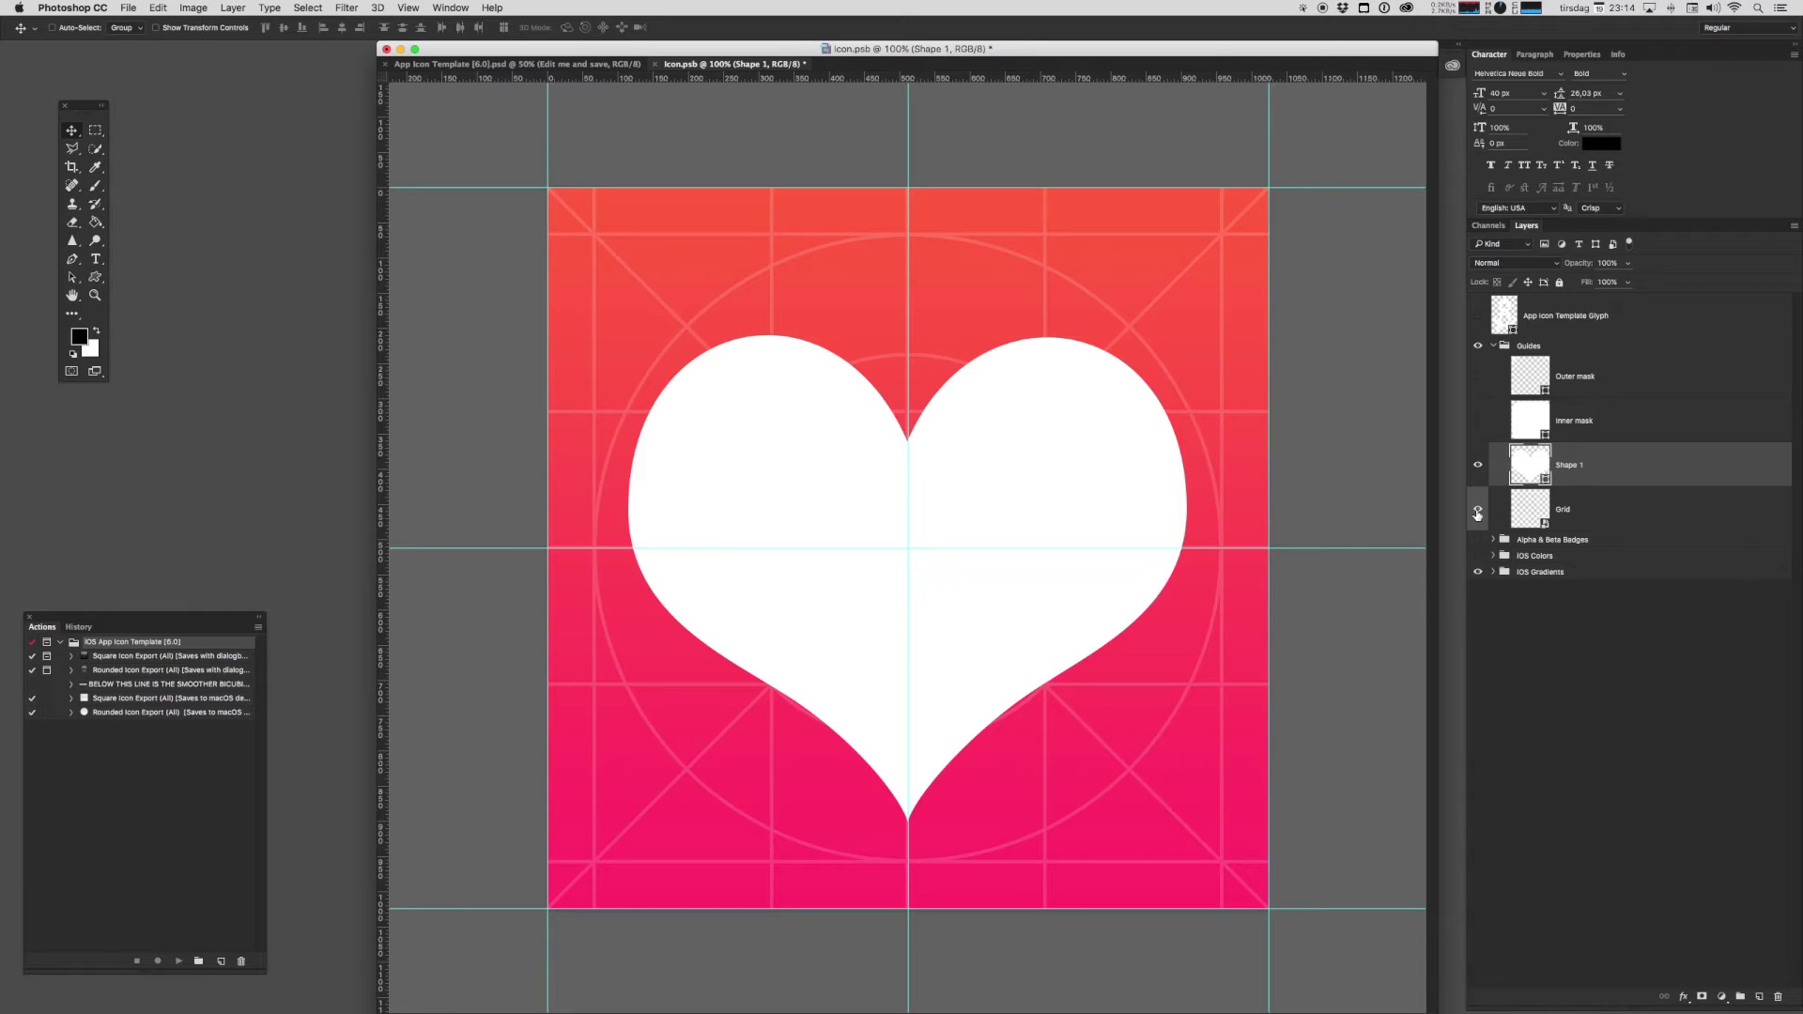
click(1477, 511)
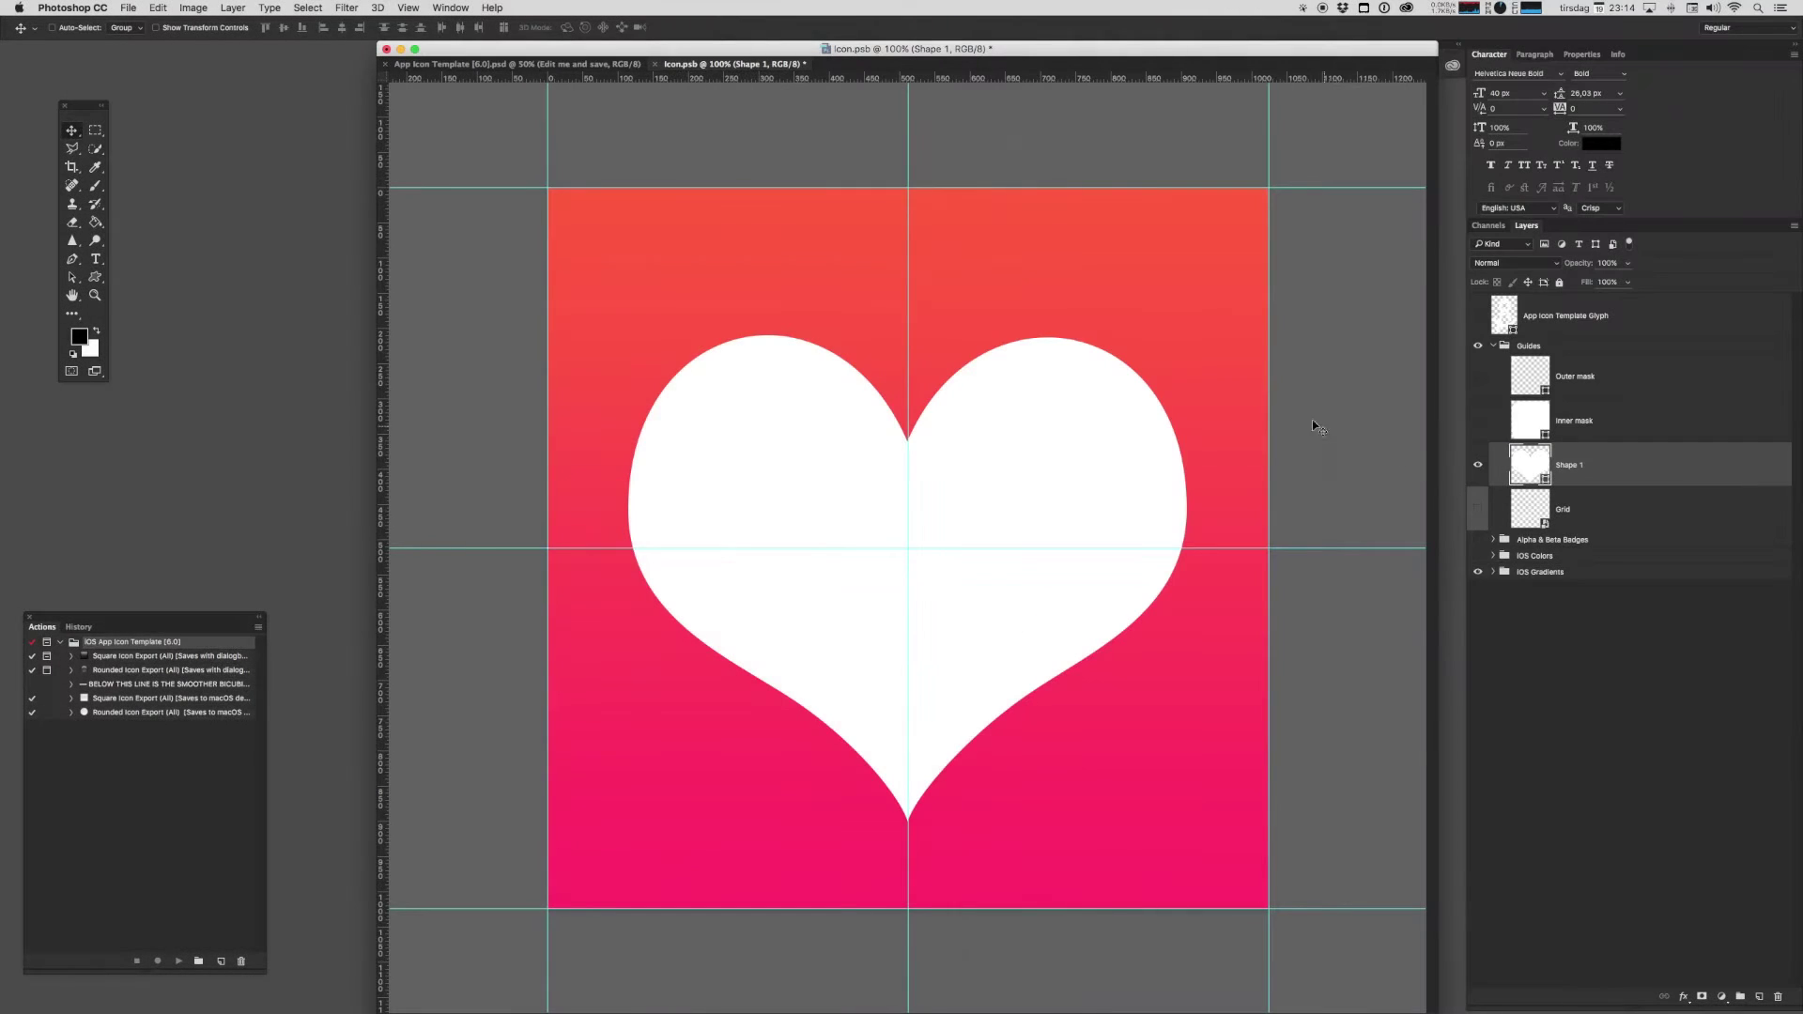
- Save icon.psb and close it to return to App Icon Template [6.0].psd
key(super)
key(super+s)
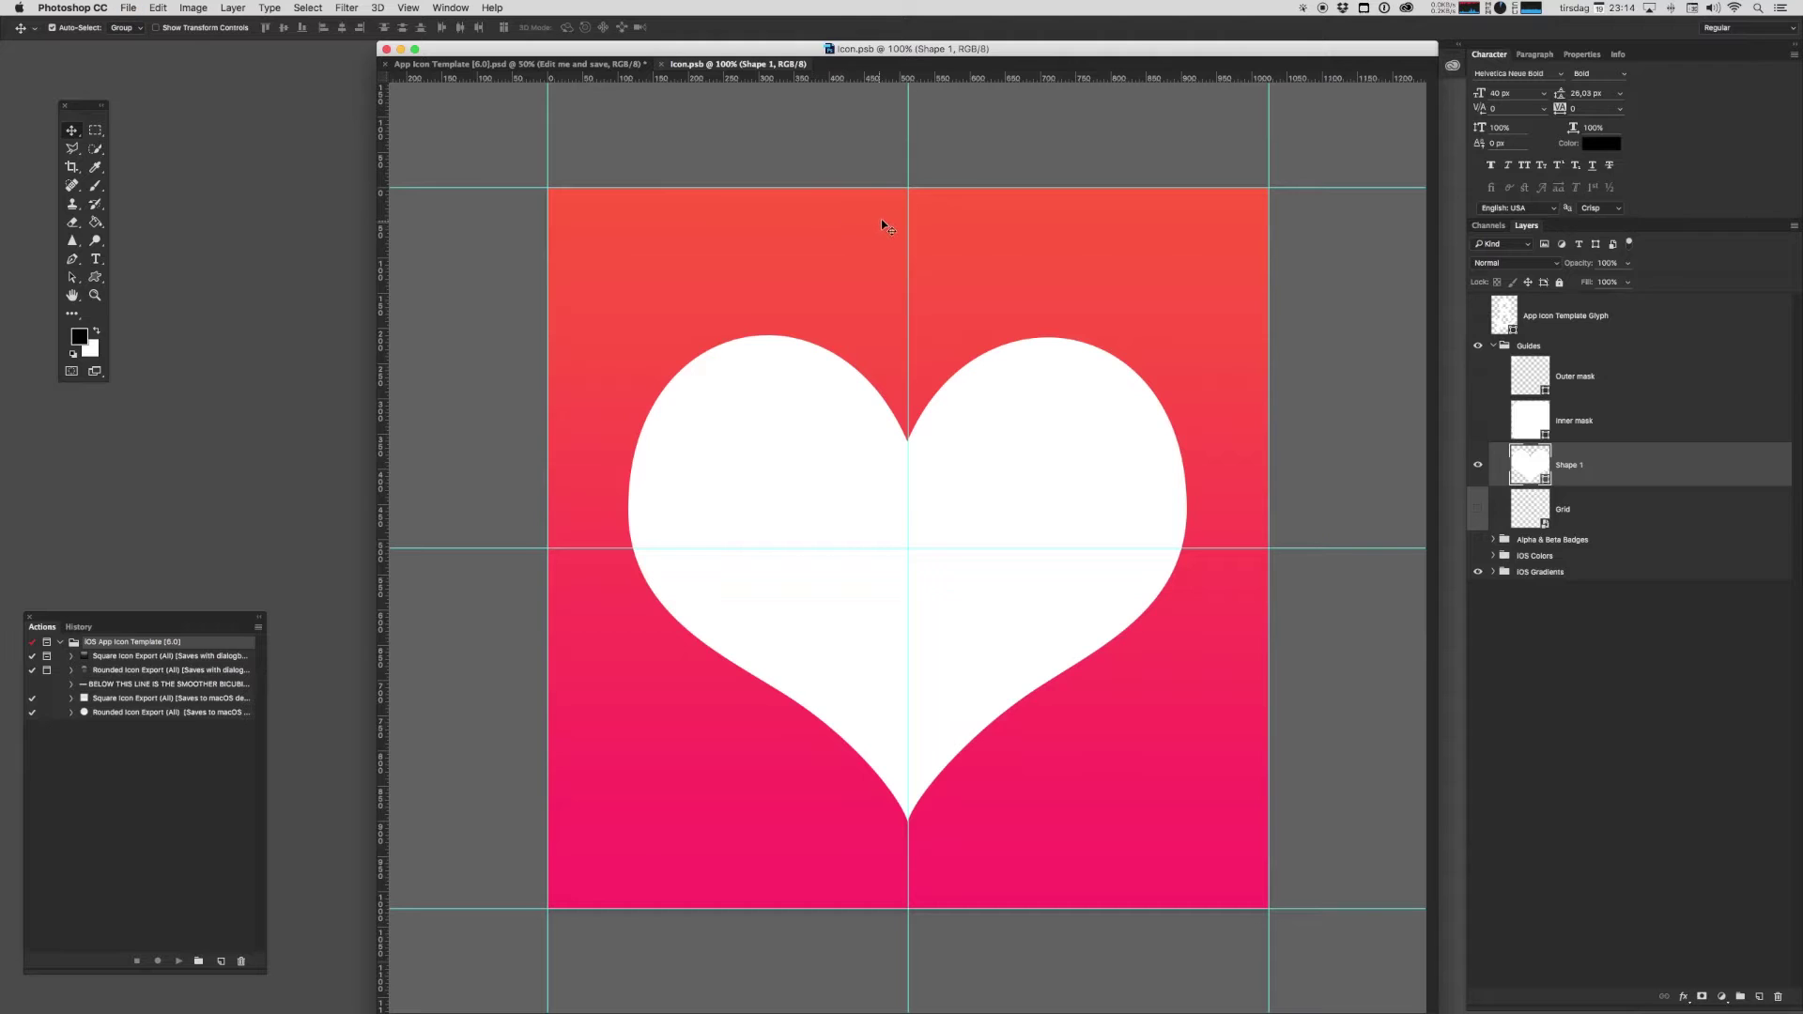
key(super+w)
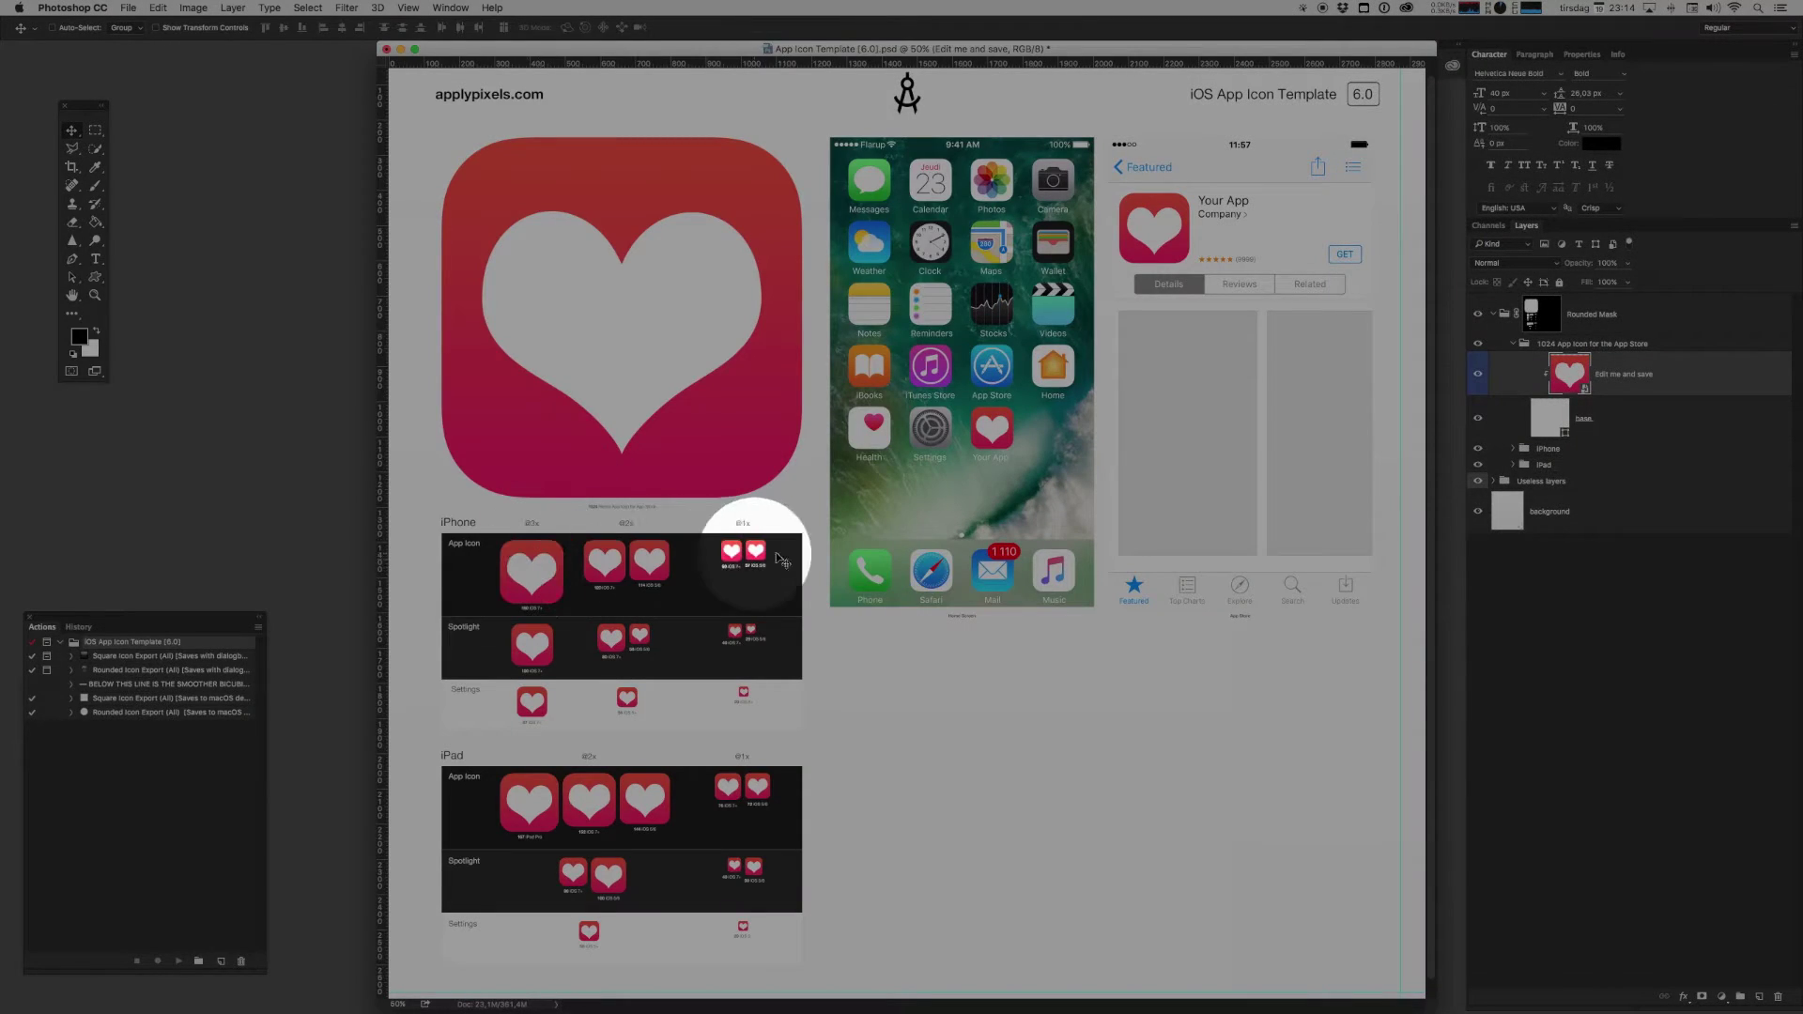
key(super+1)
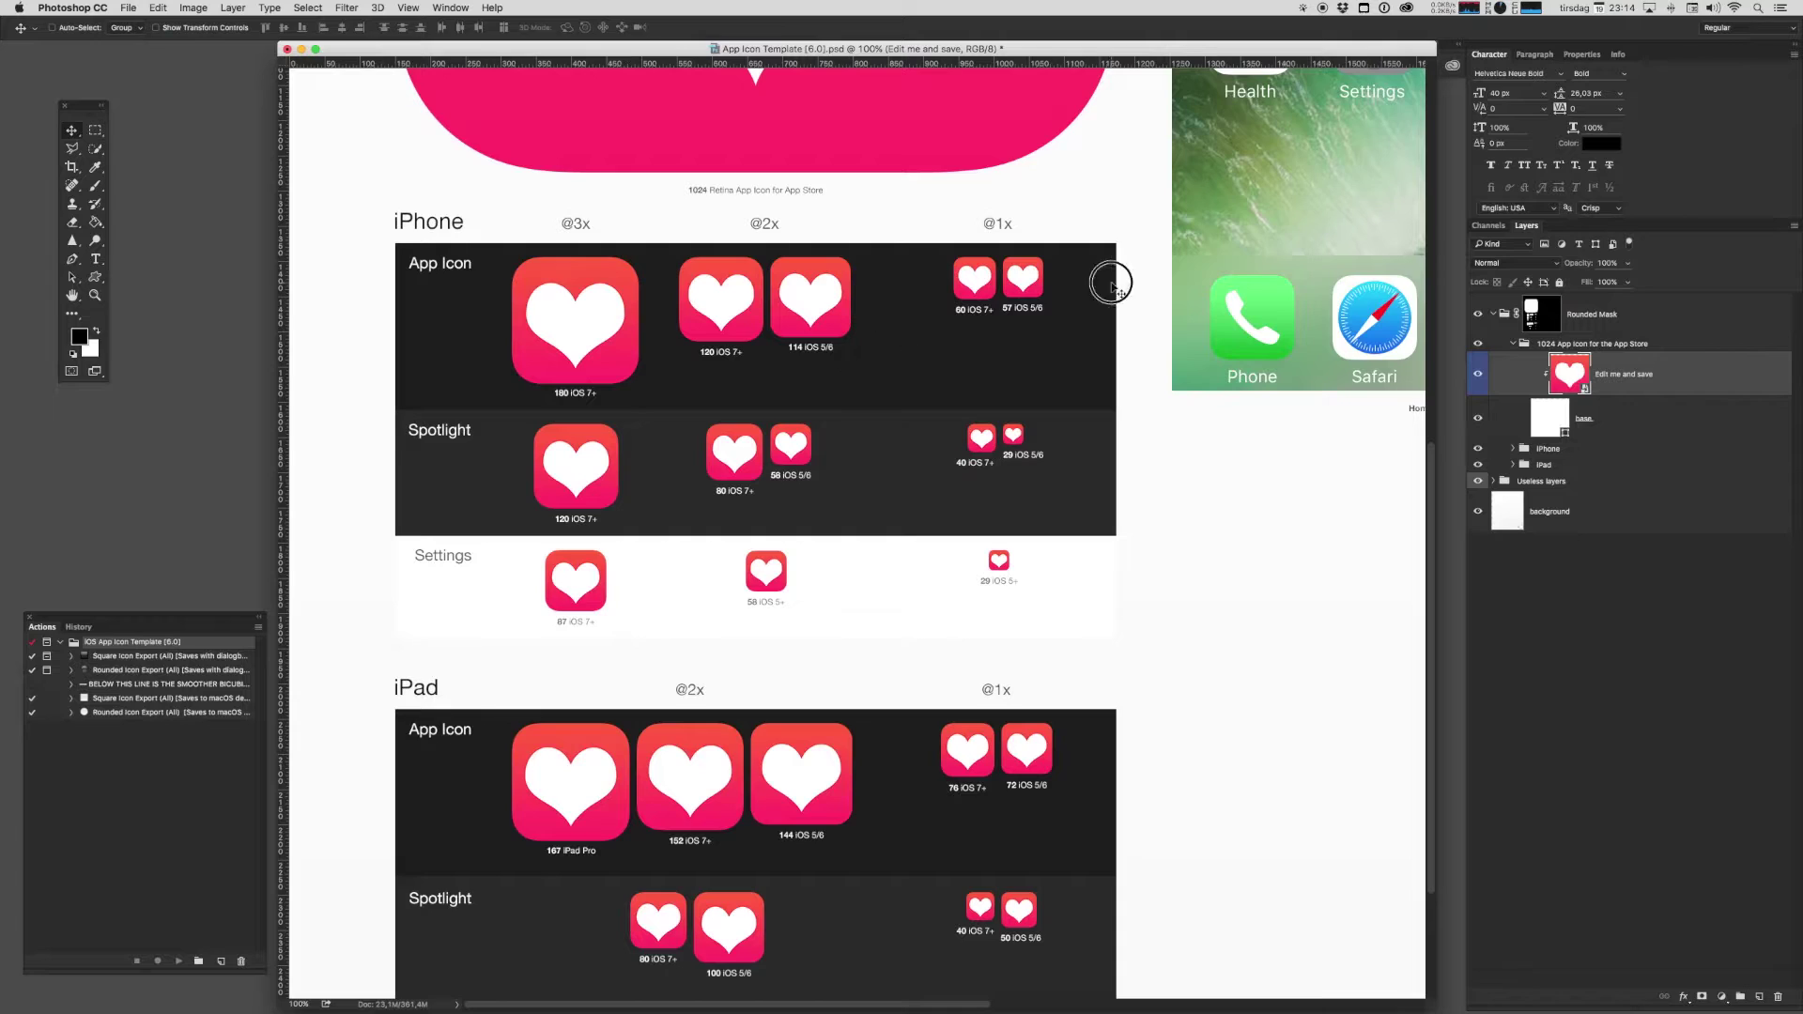
drag(1111, 278, 692, 578)
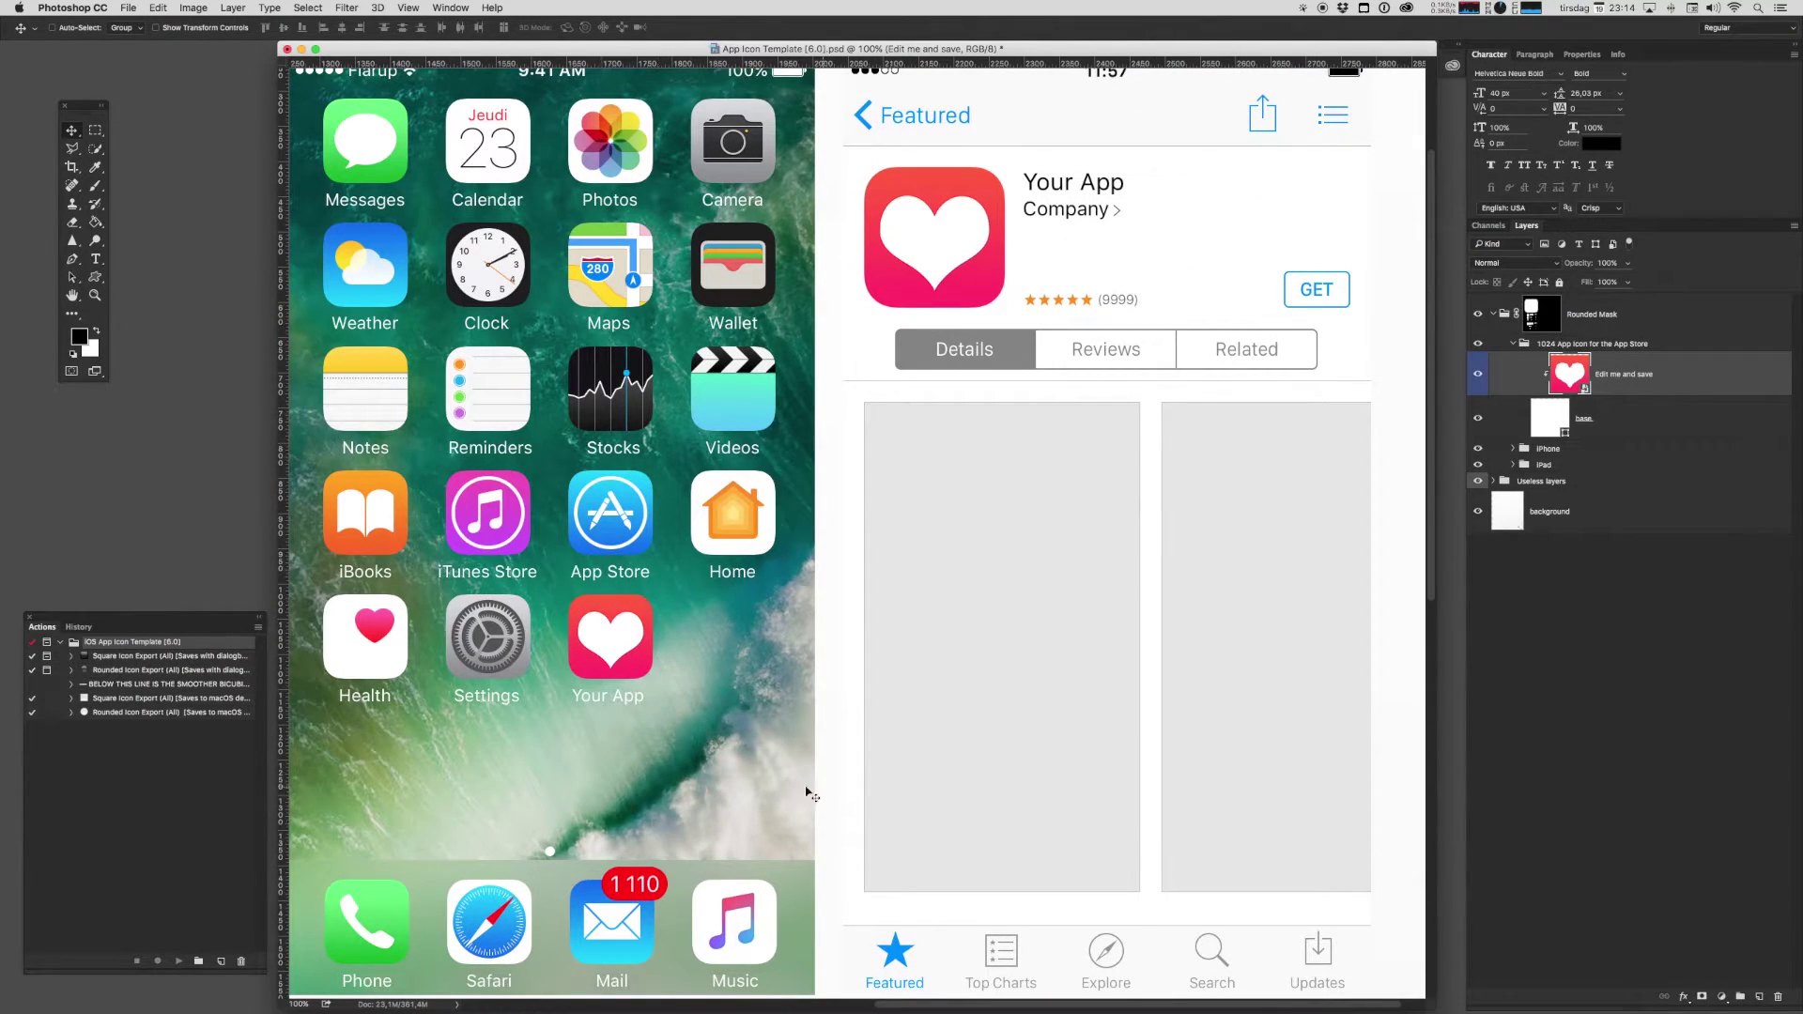
scroll(845, 469, left, 3)
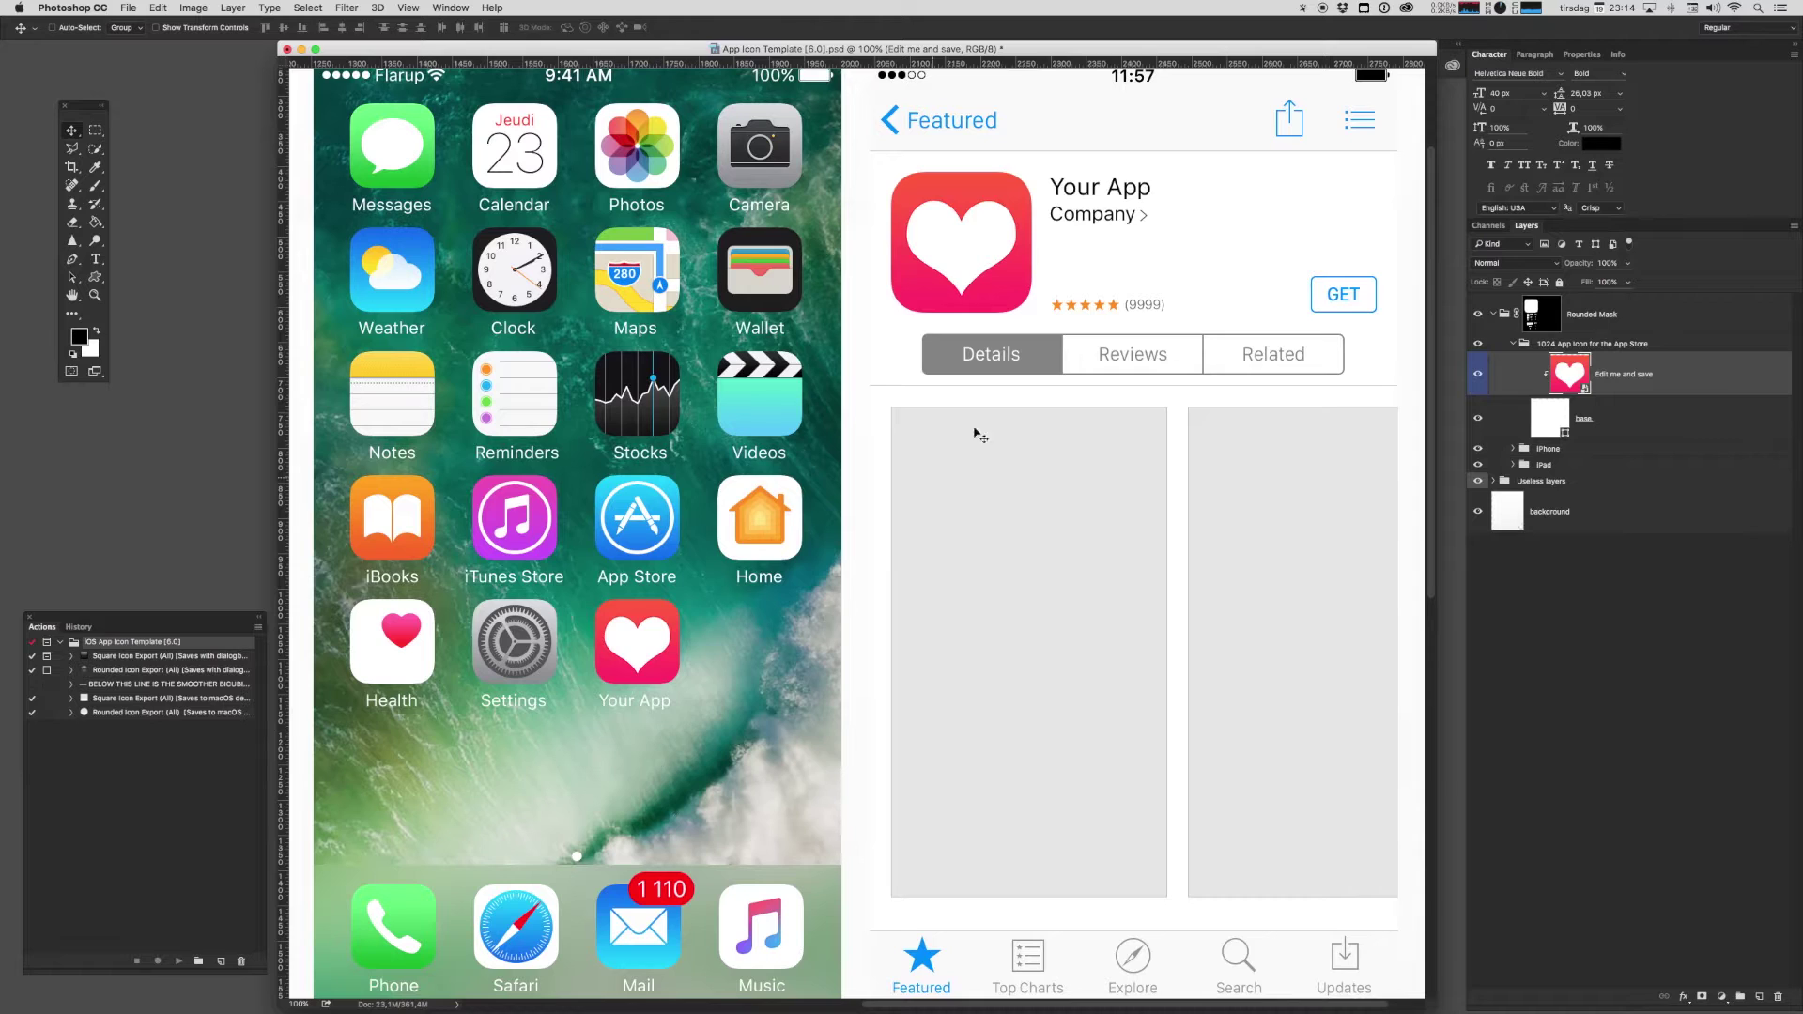
scroll(1173, 300, right, 2)
scroll(1229, 559, left, 6)
scroll(1228, 559, down, 4)
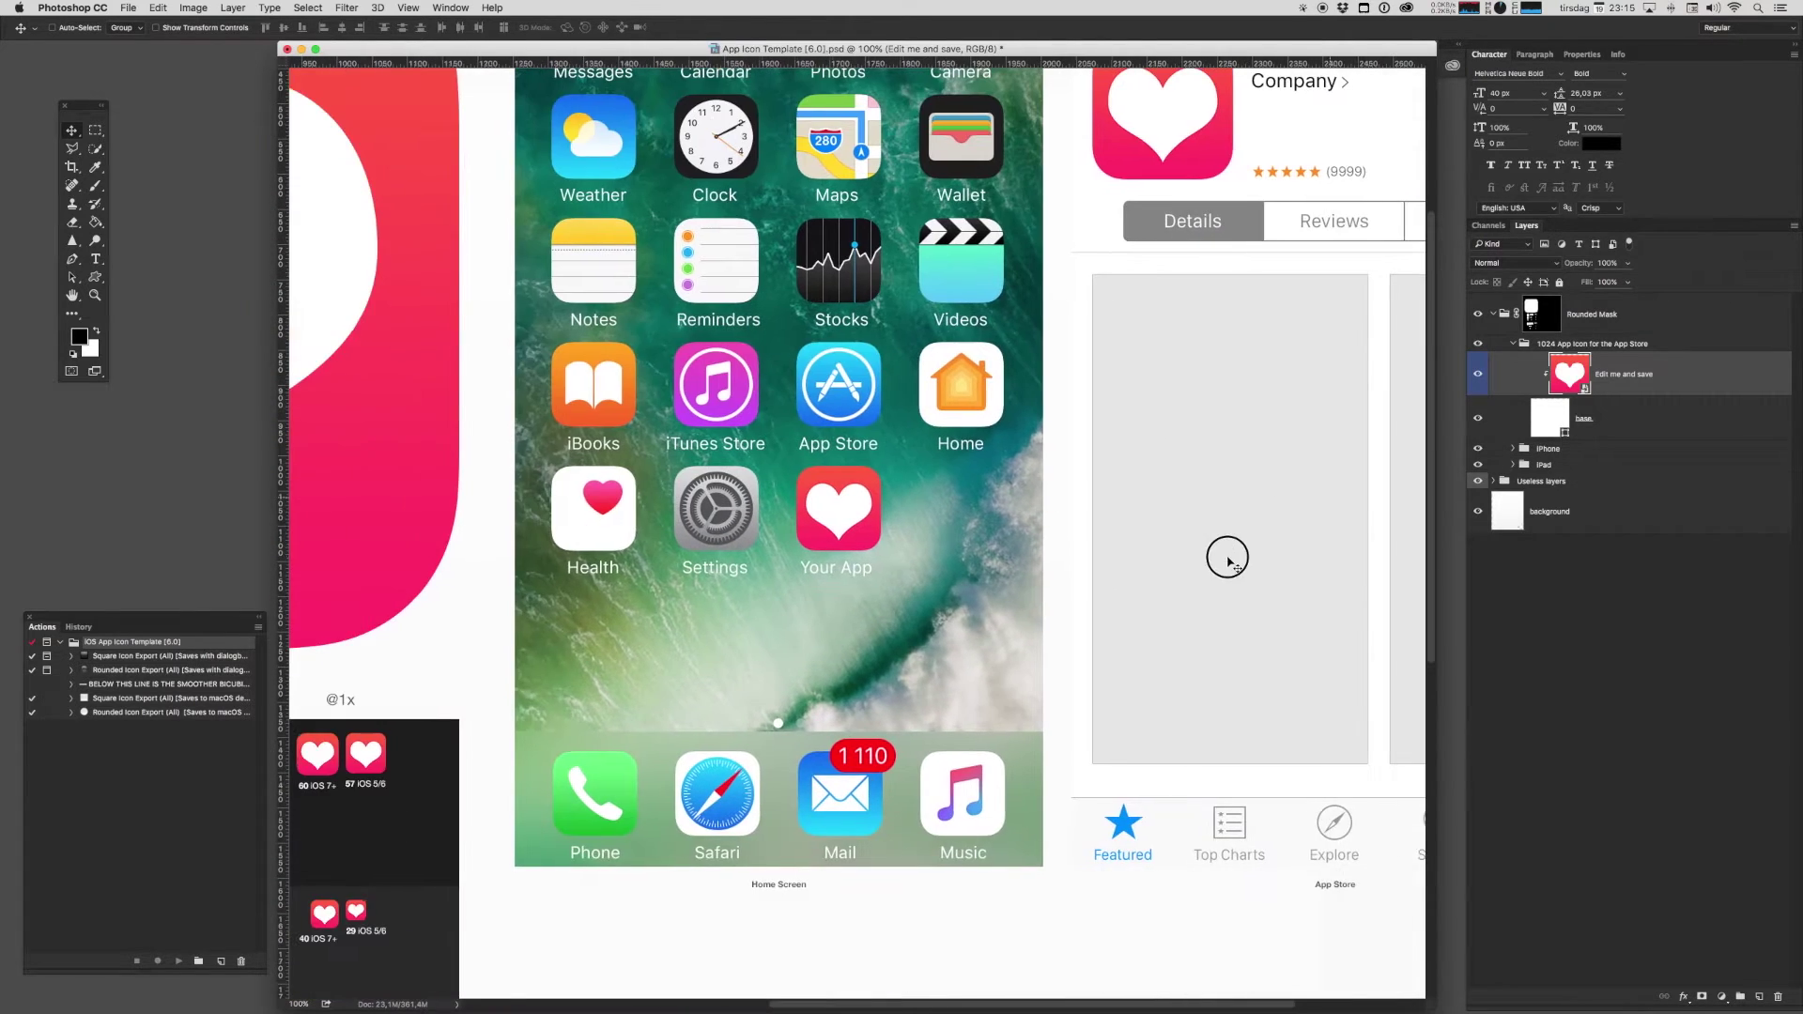
scroll(1228, 561, left, 1)
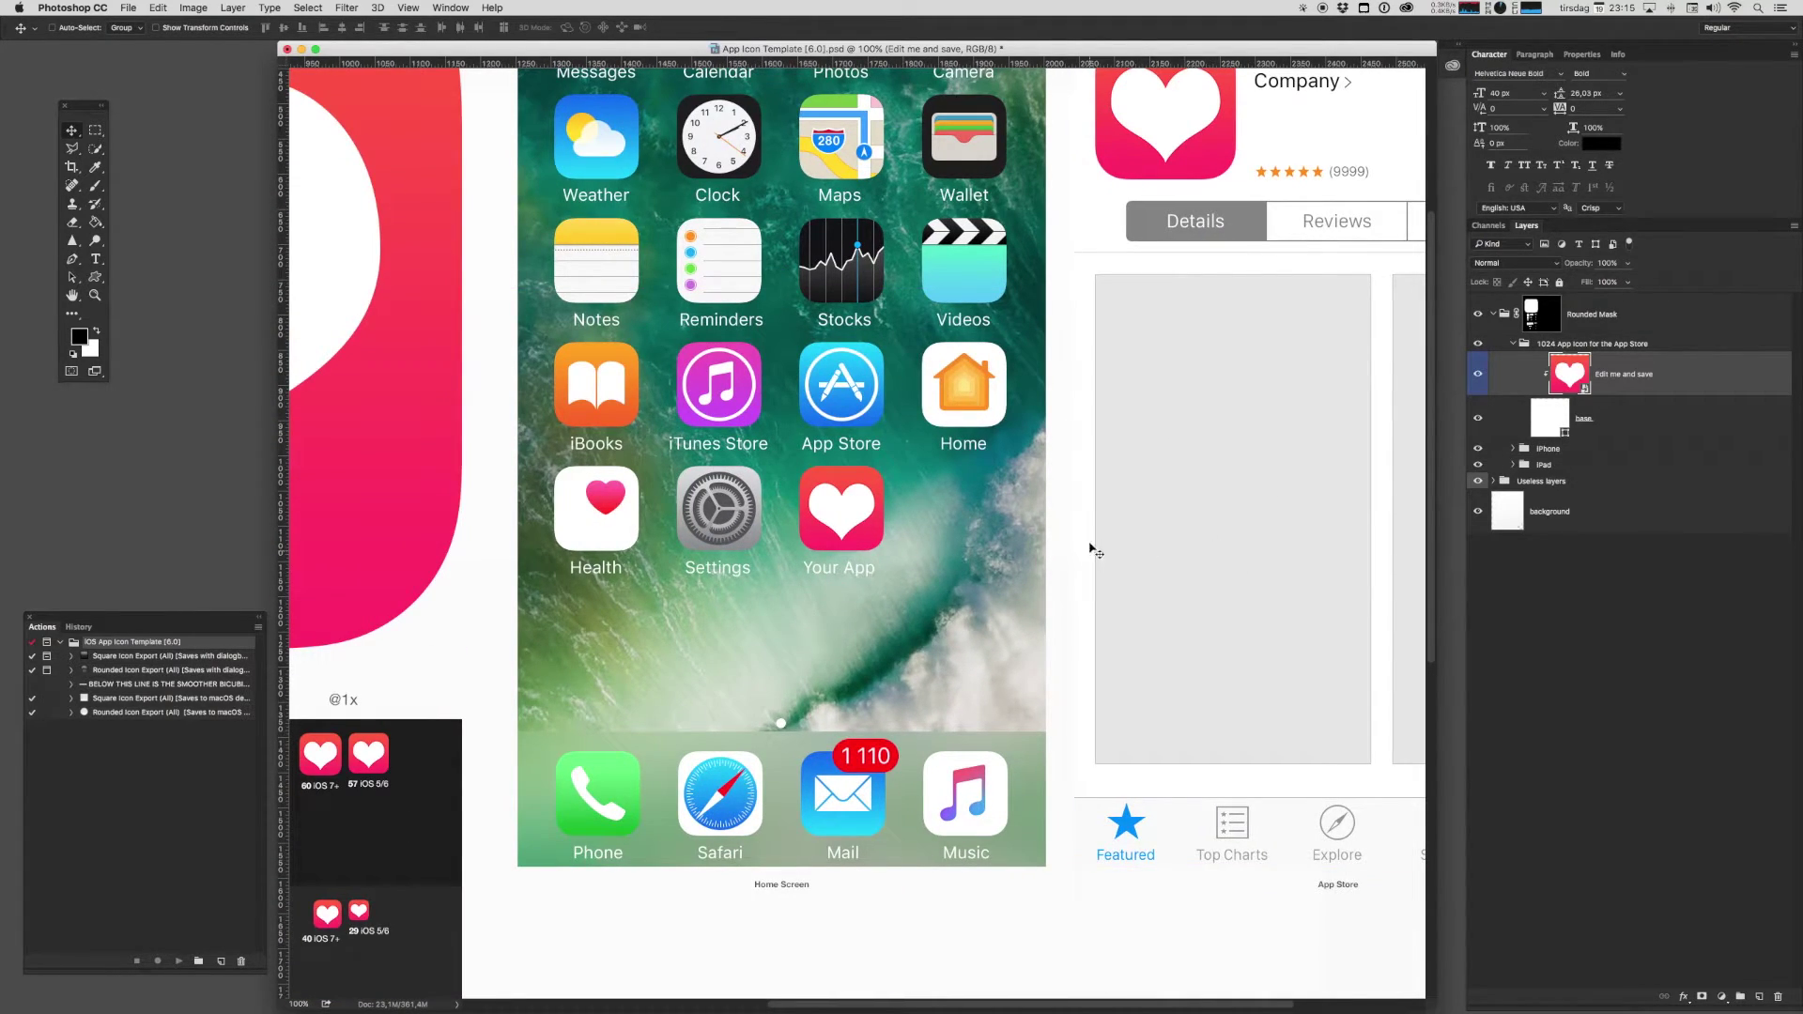
scroll(658, 263, left, 8)
scroll(658, 263, up, 2)
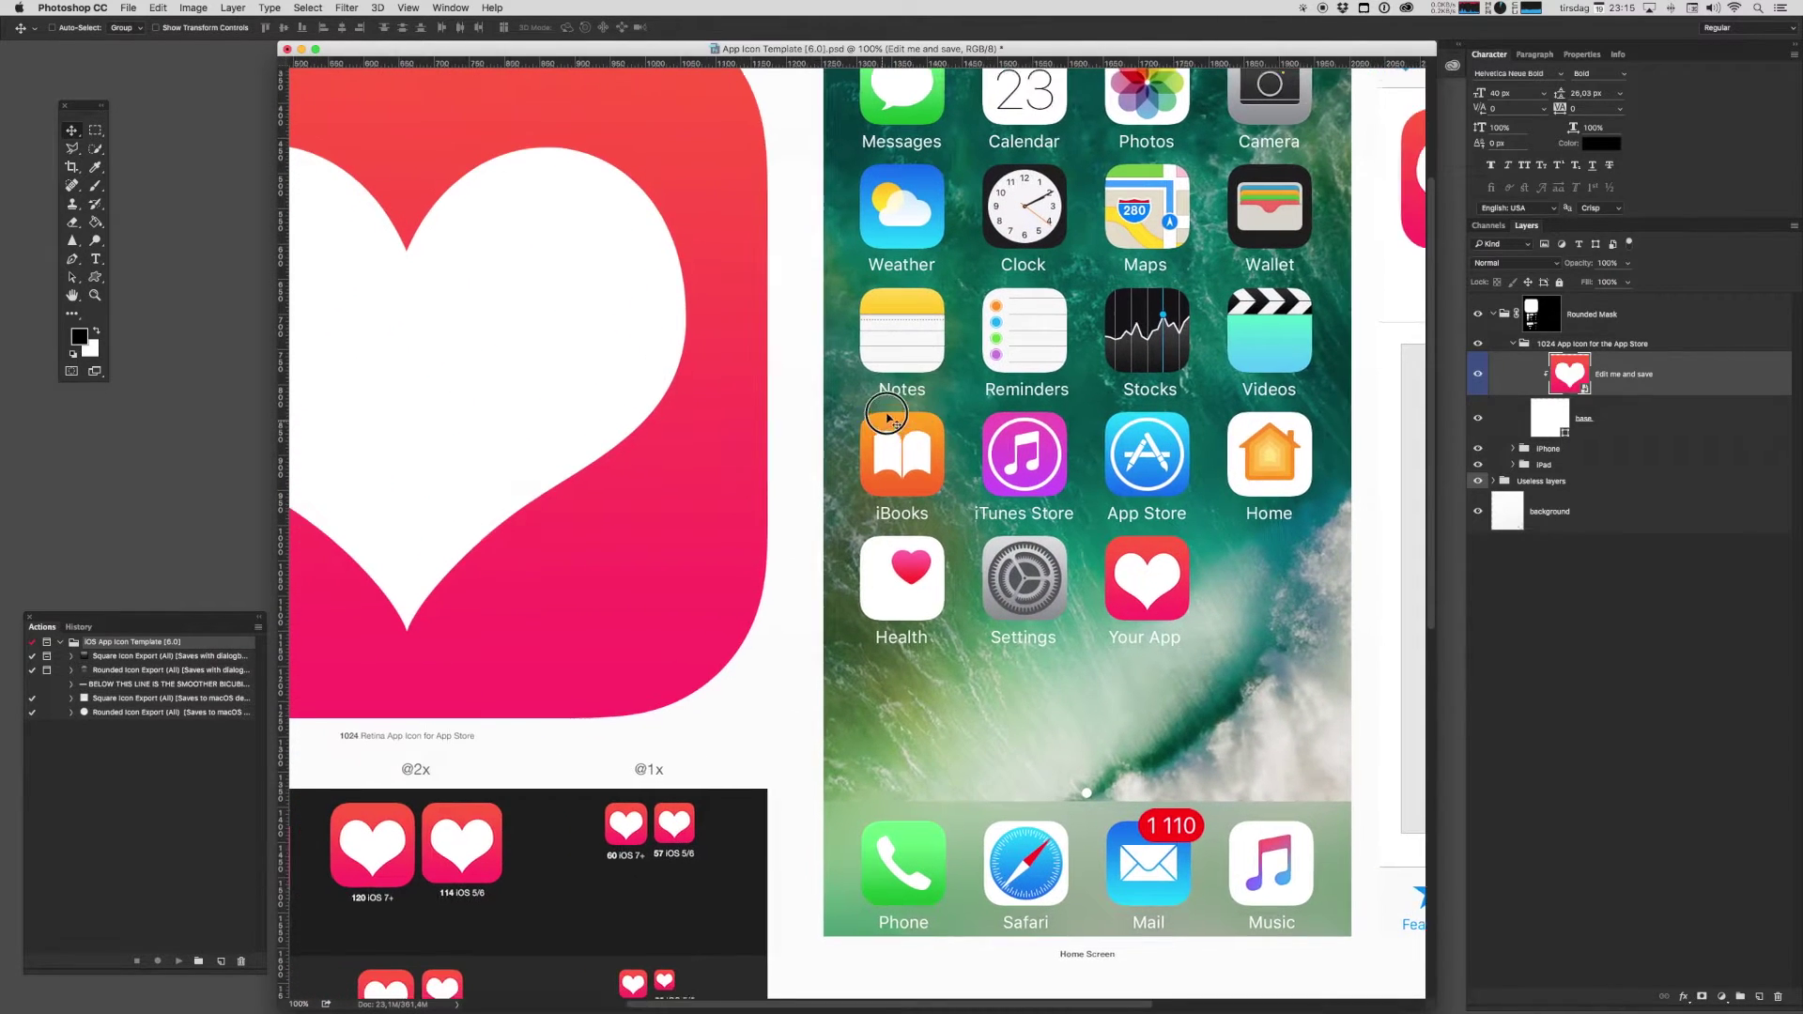
drag(887, 416, 943, 375)
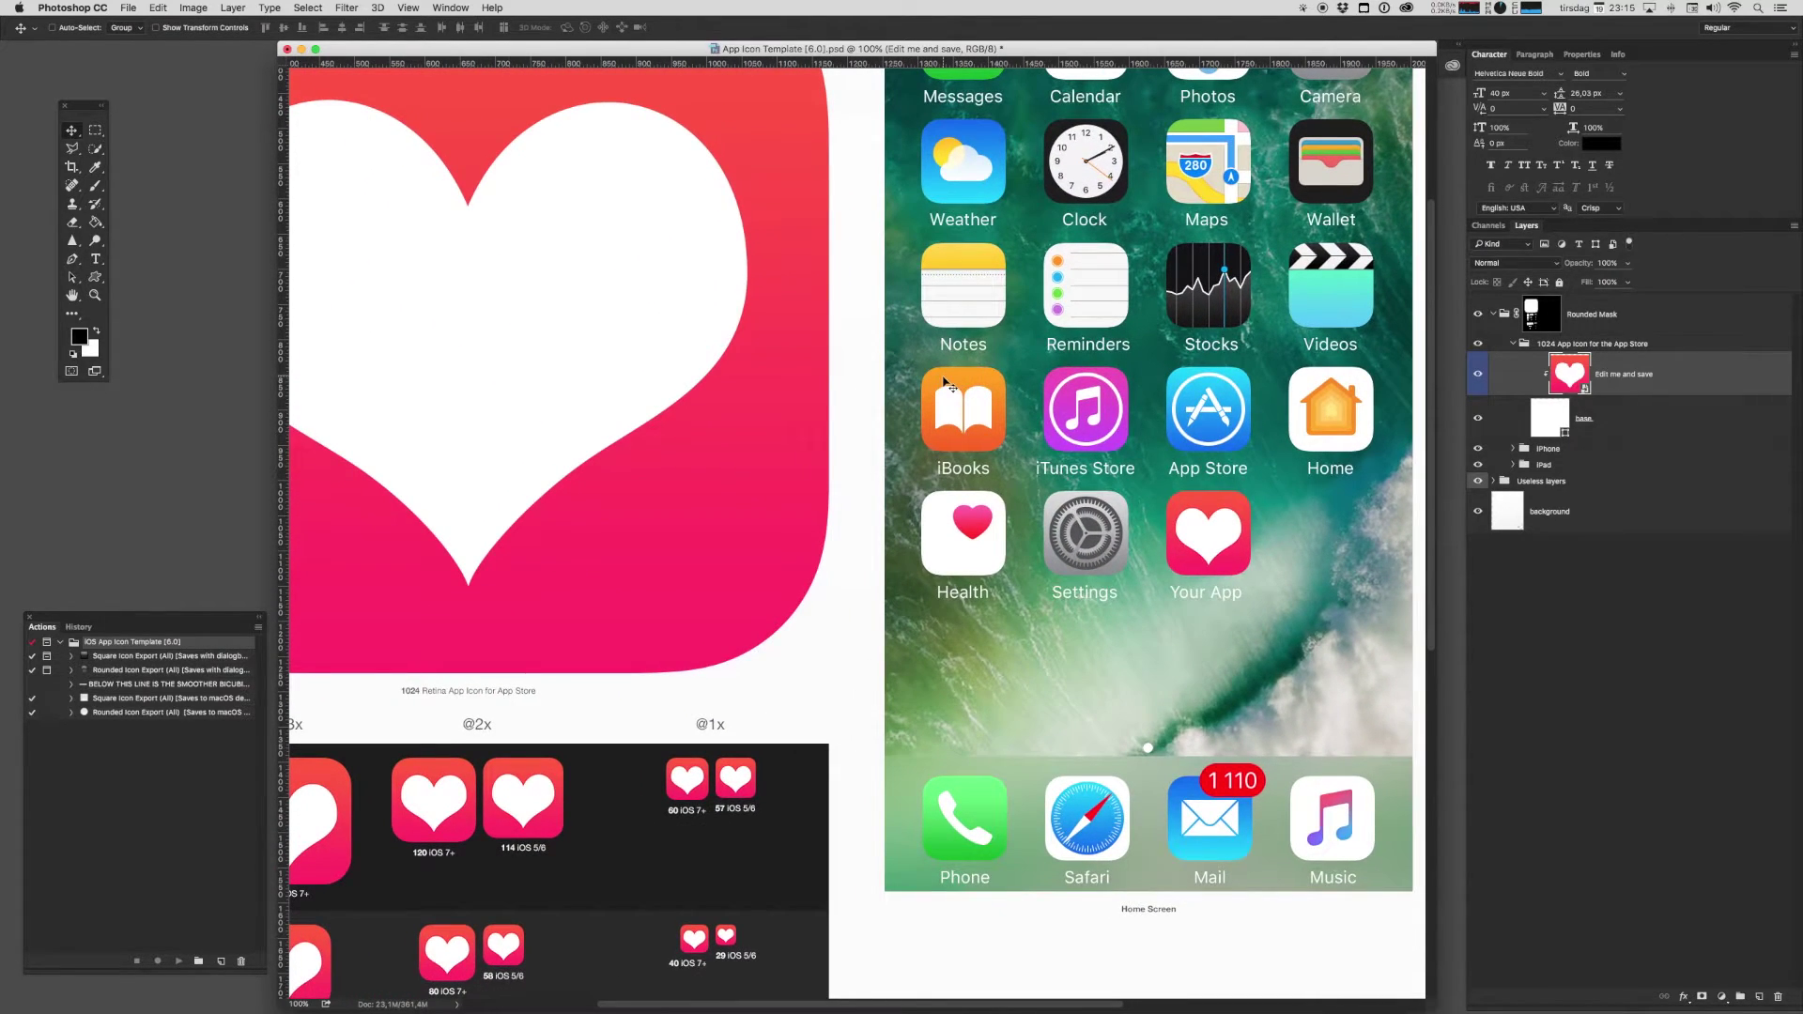
key(super+minus)
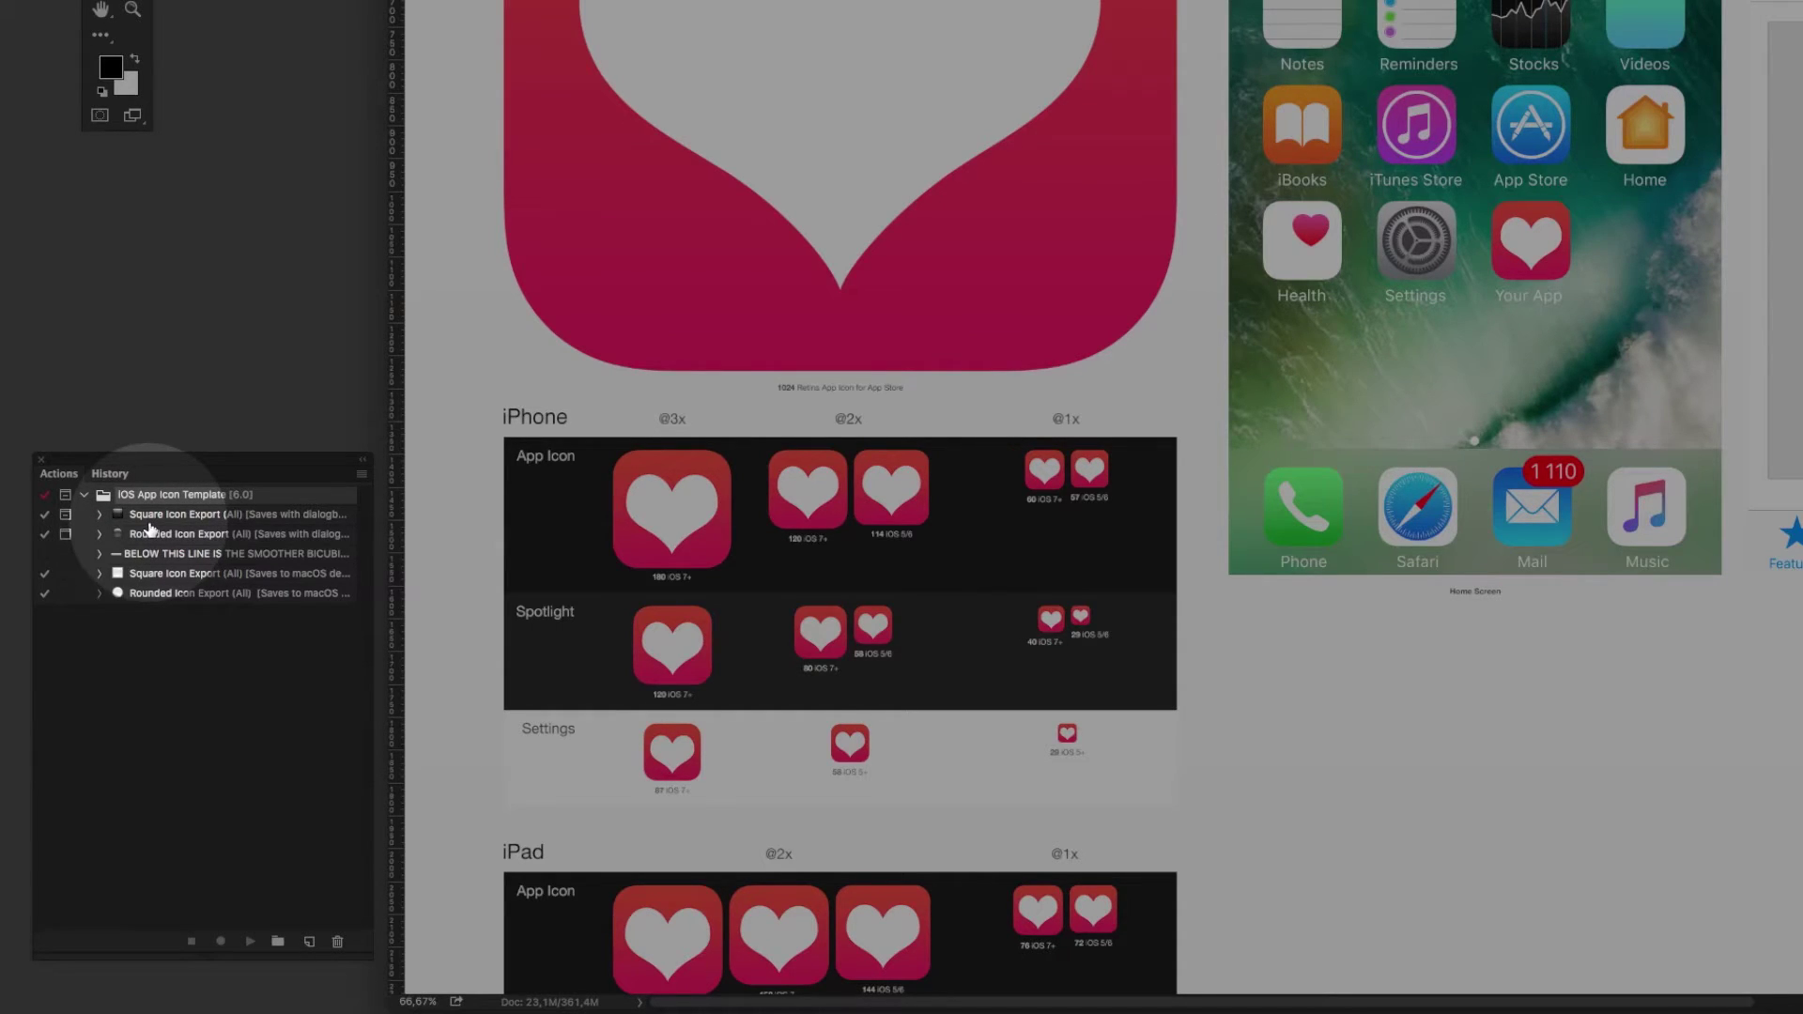
- Select the Square Icon Export (All) action under the iOS App Icon Template [6.0] set
click(165, 515)
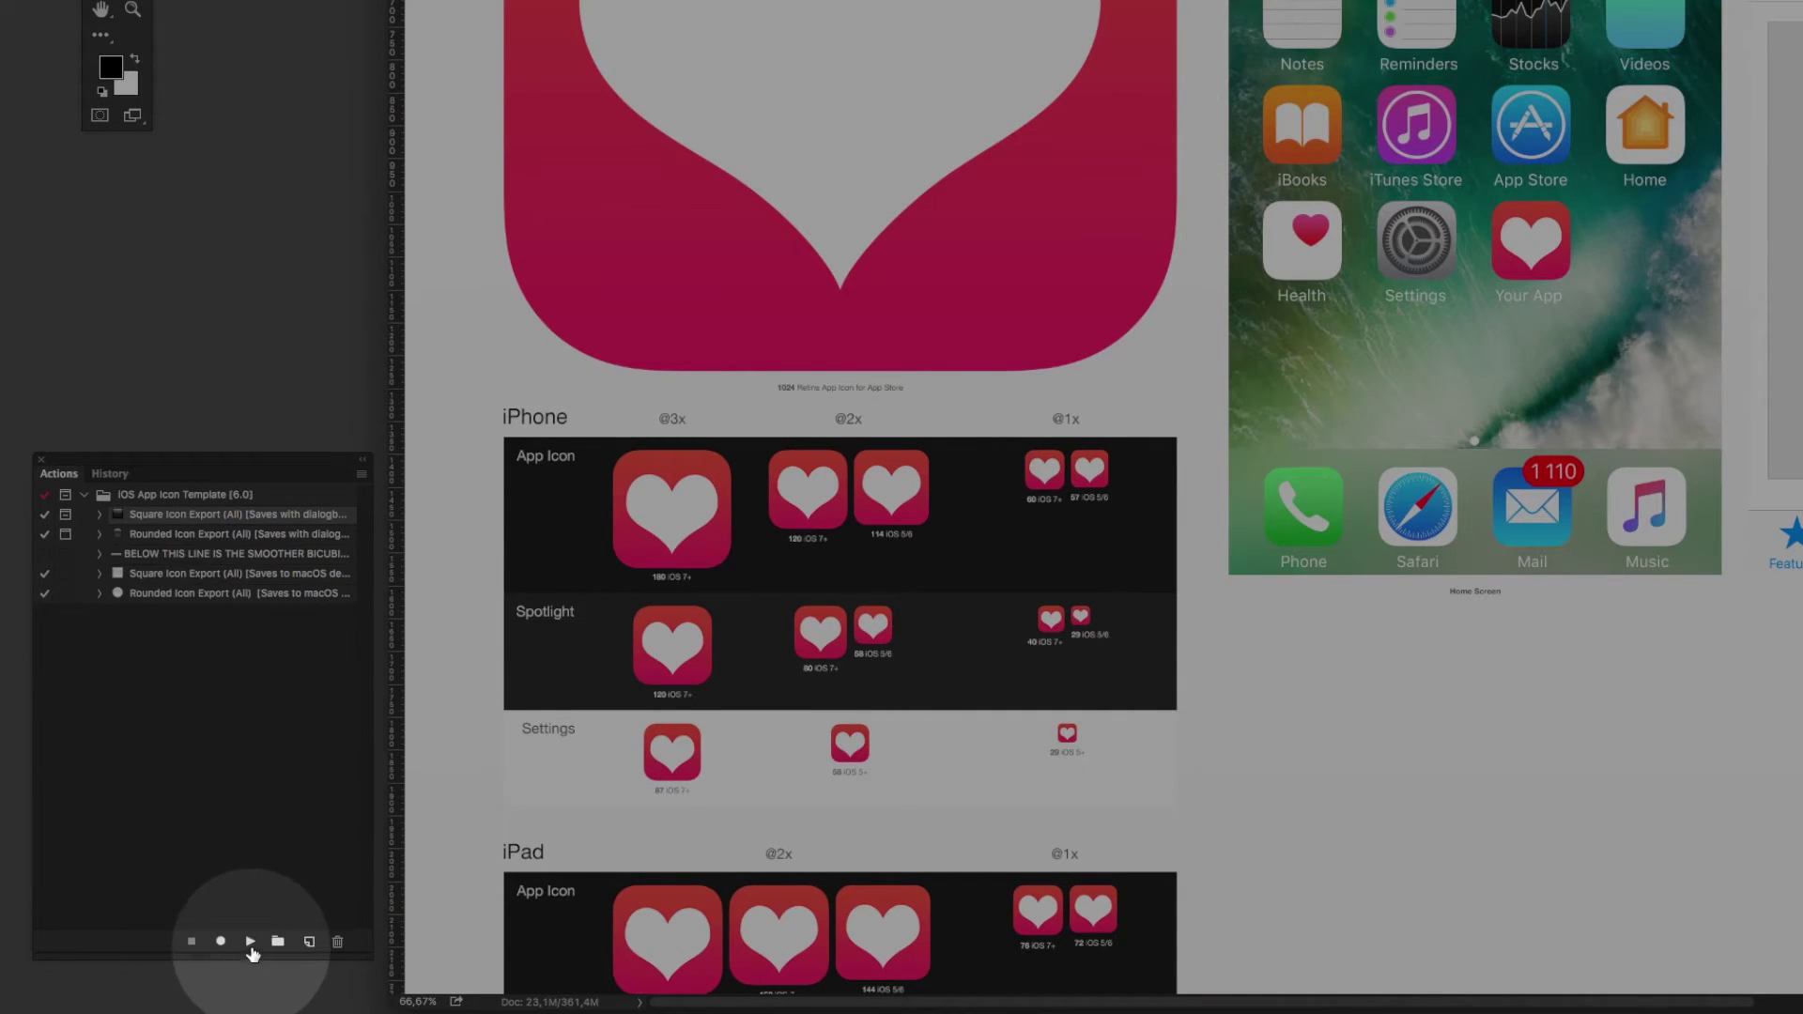
- Play Square Icon Export (All) and save the squared PNGs from the Save for Web dialog
click(250, 941)
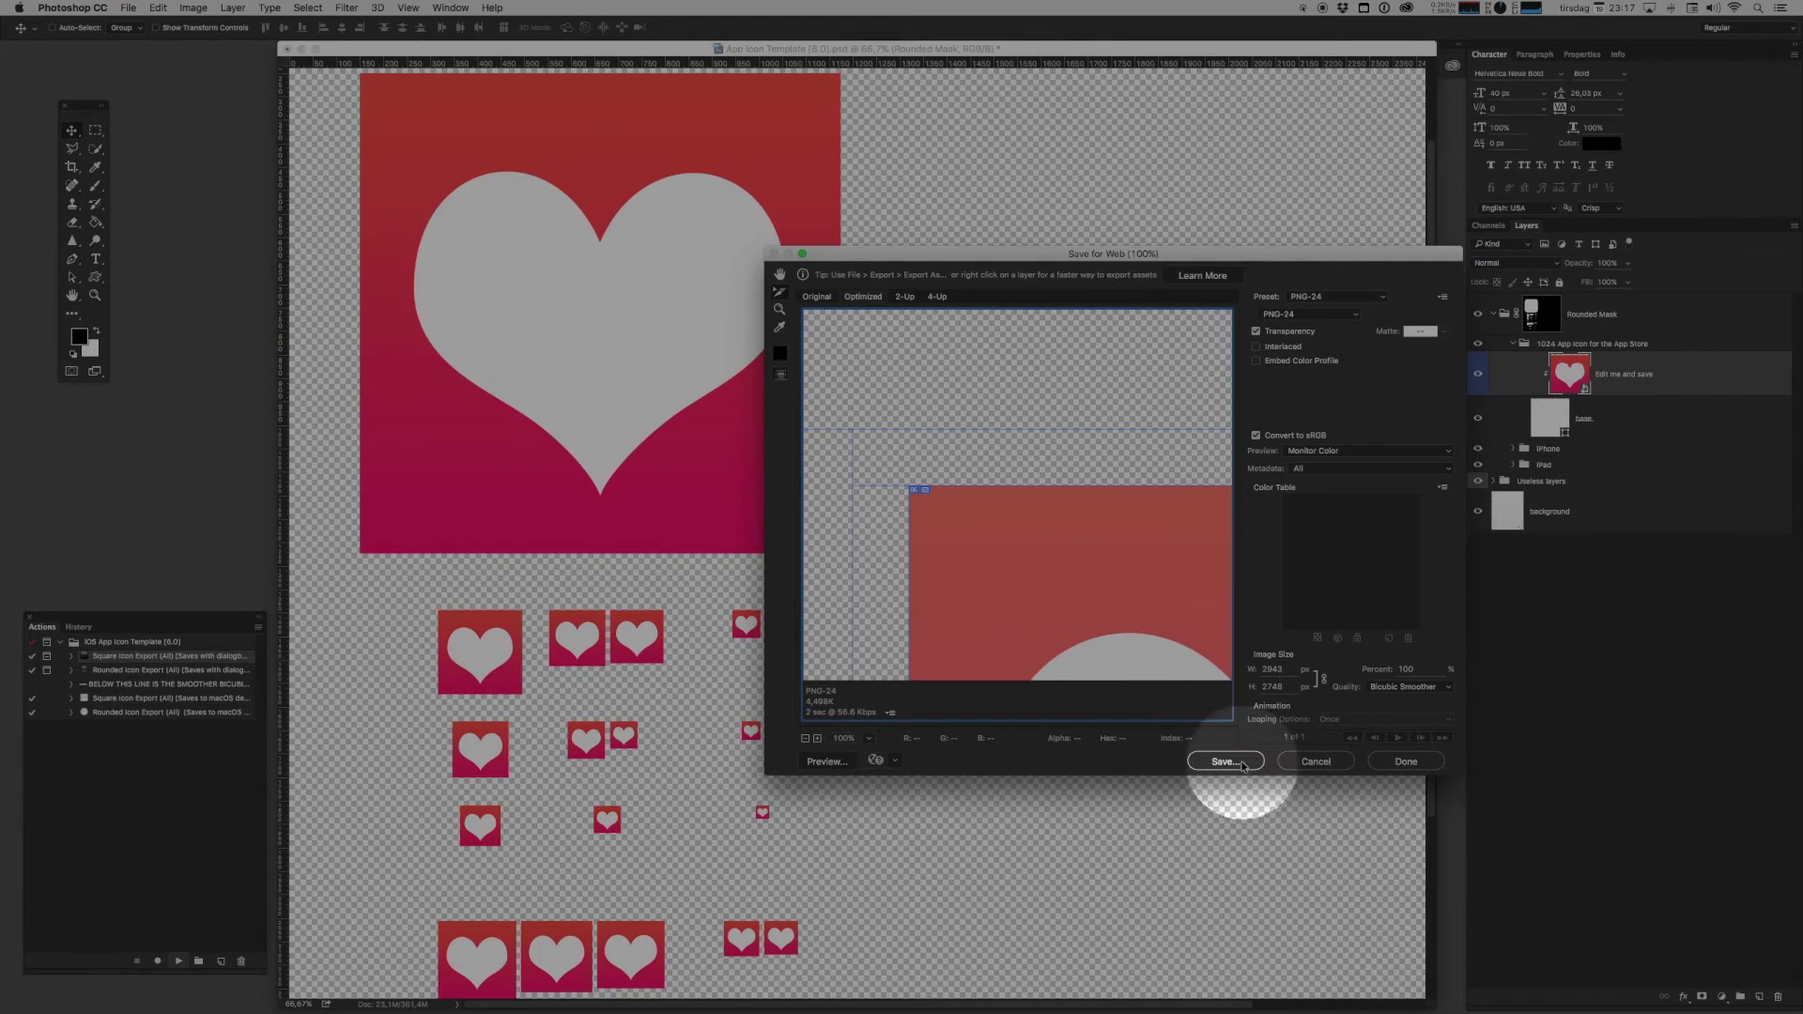
click(1223, 762)
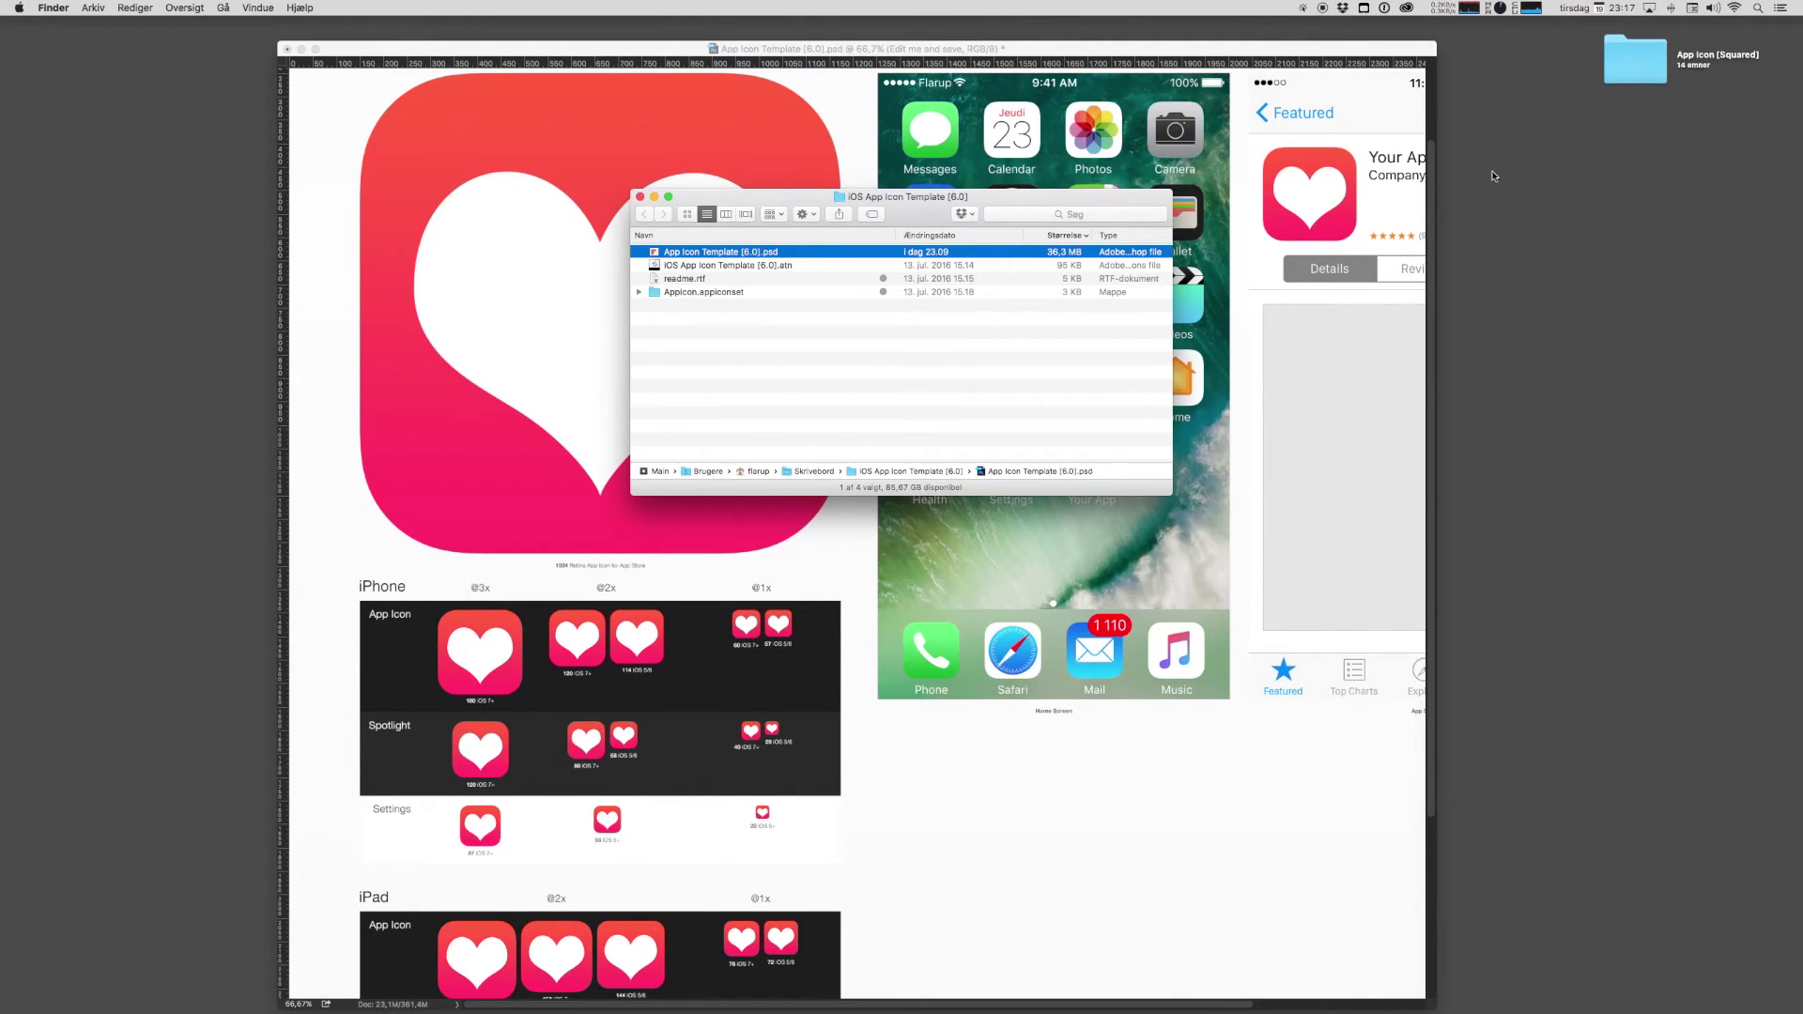
click(1058, 373)
key(super+w)
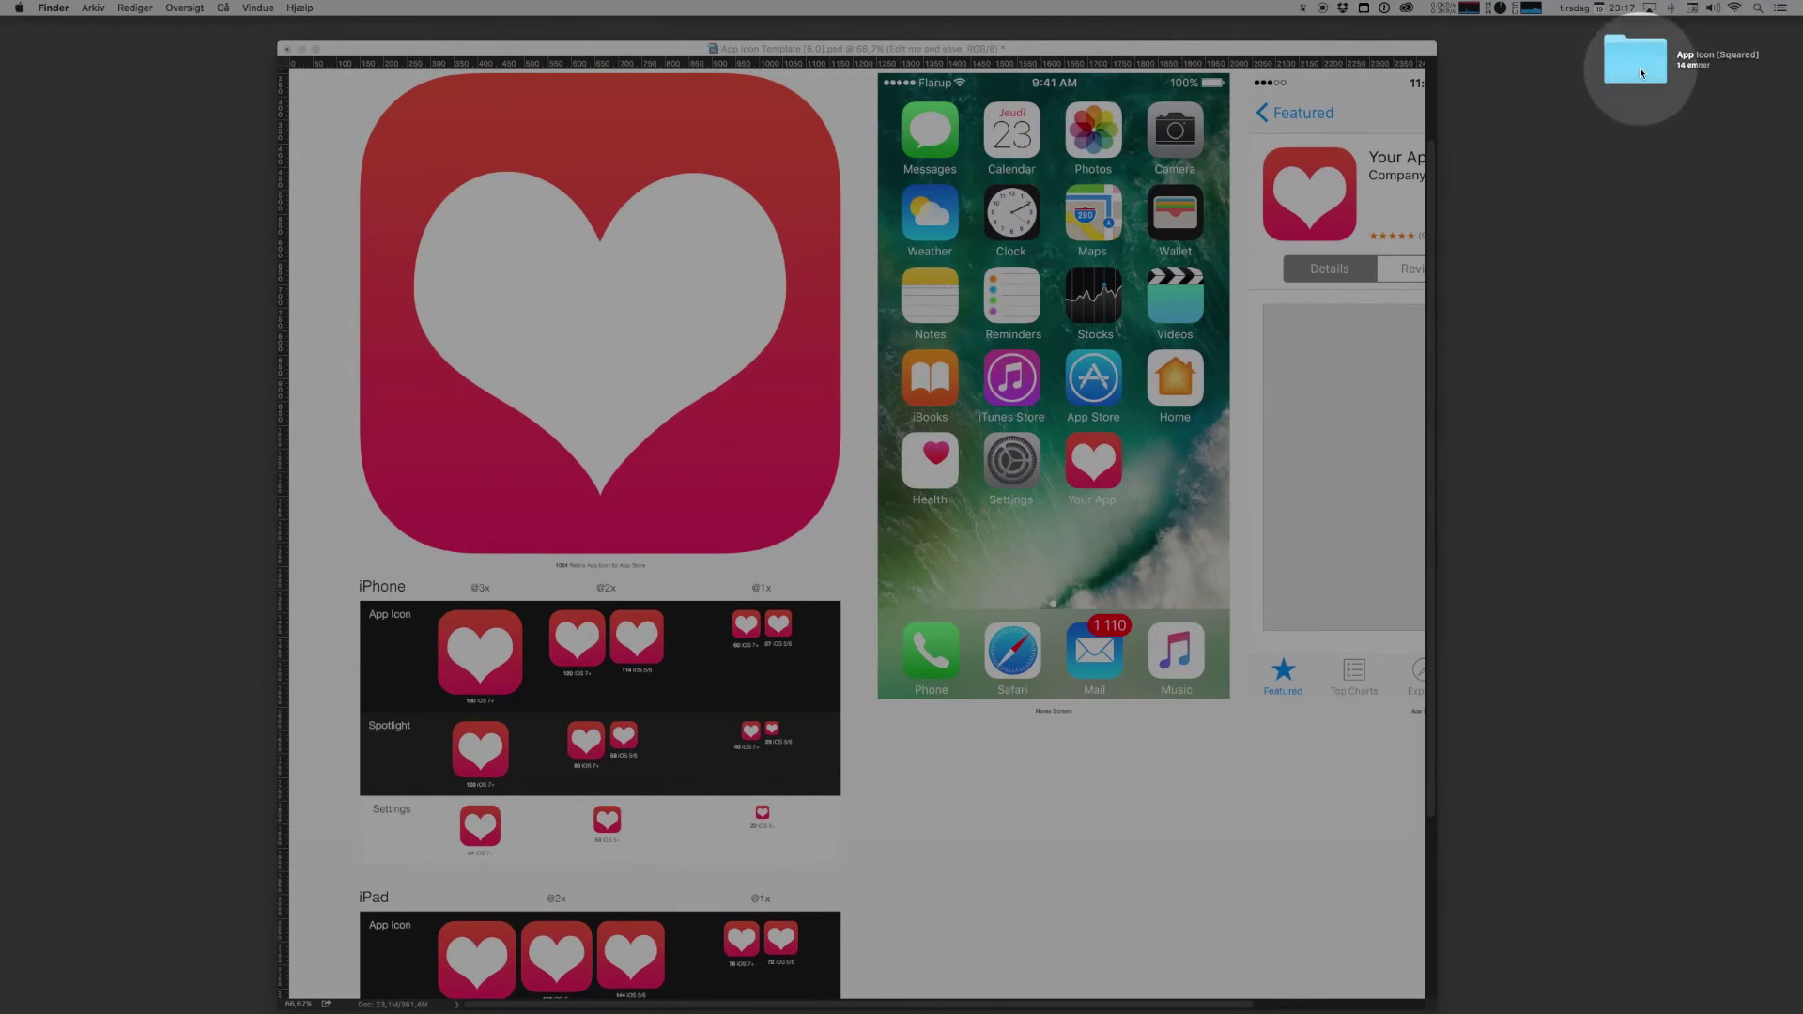
double_click(1635, 58)
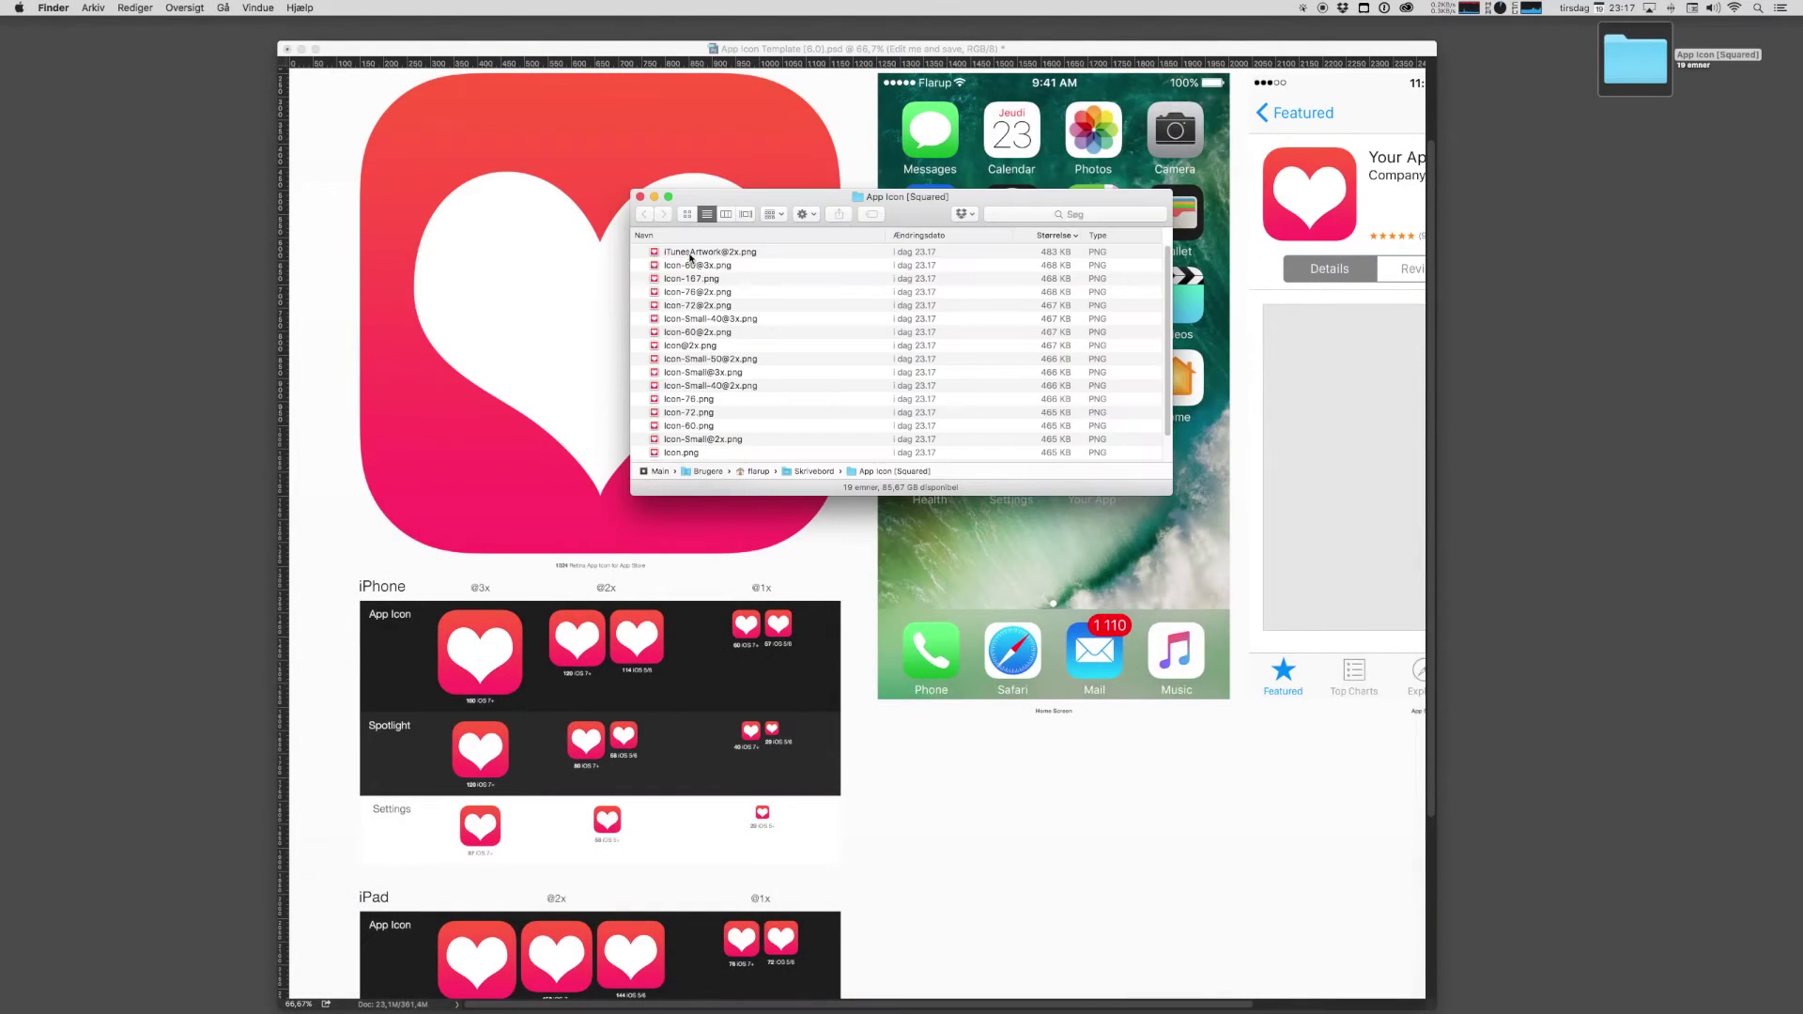
scroll(692, 272, down, 1)
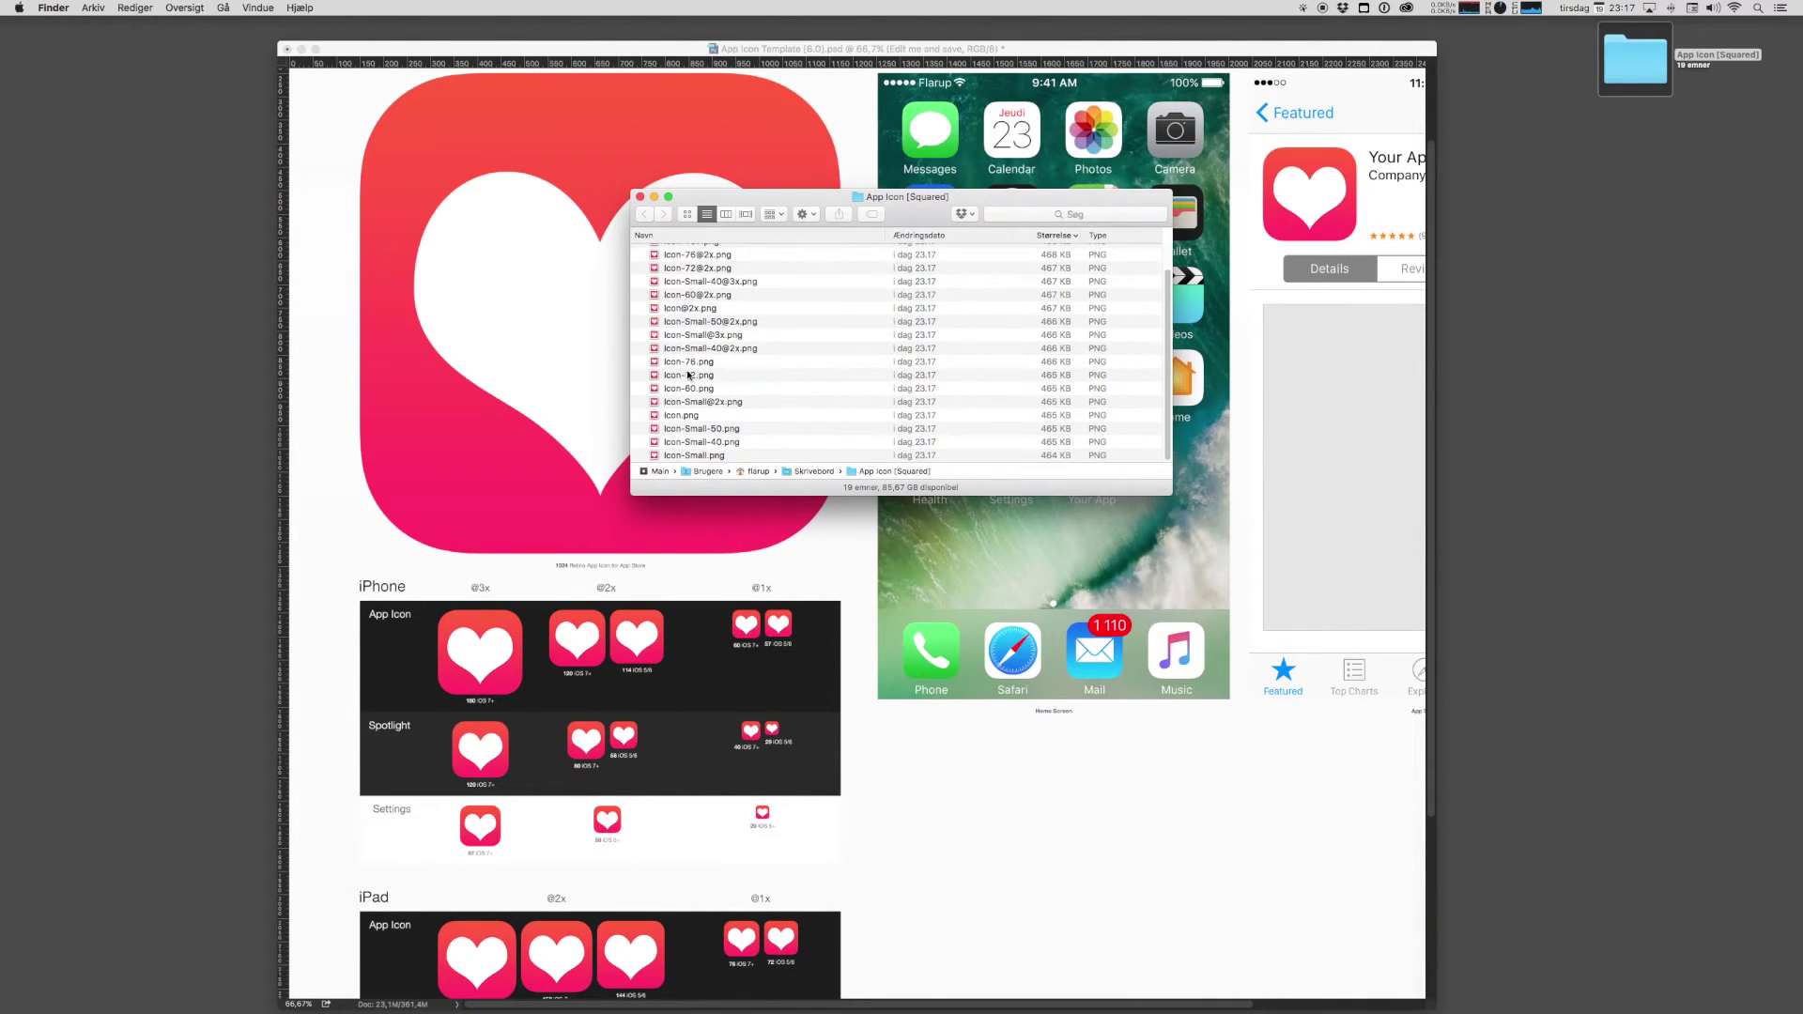
scroll(693, 320, up, 1)
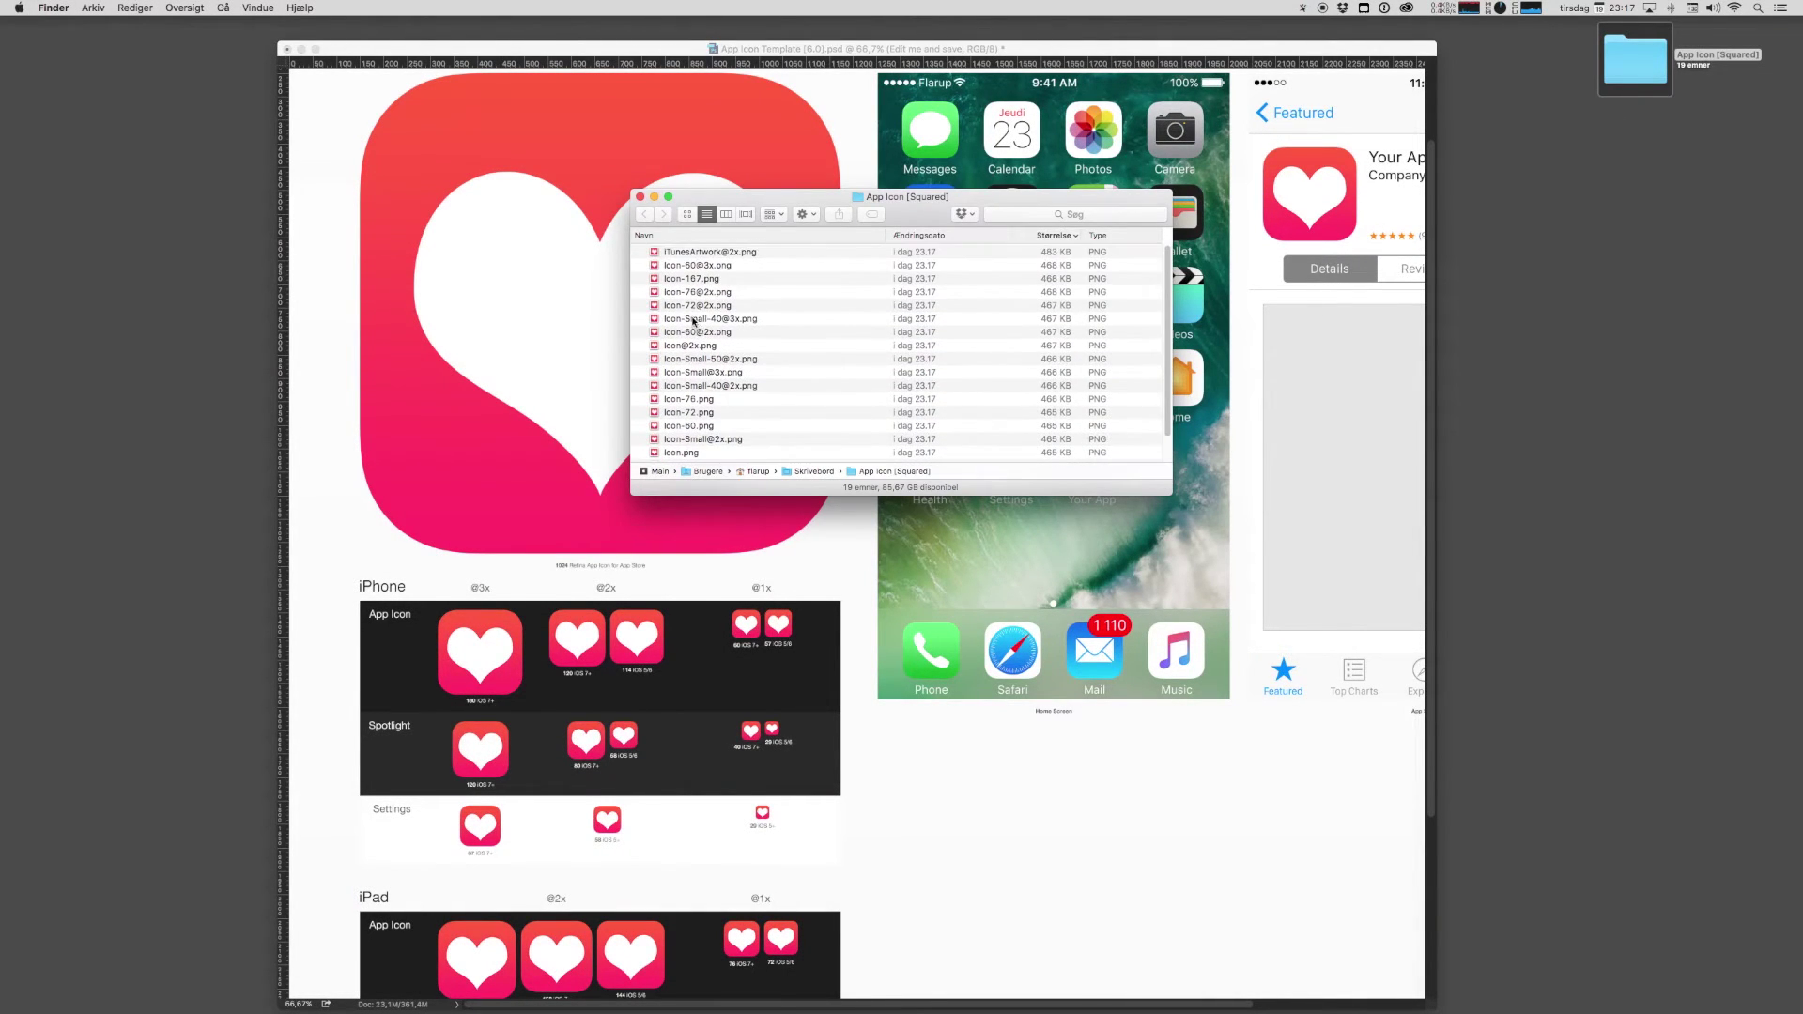
click(699, 254)
key(space)
key(Down)
key(Down)
key(Down)
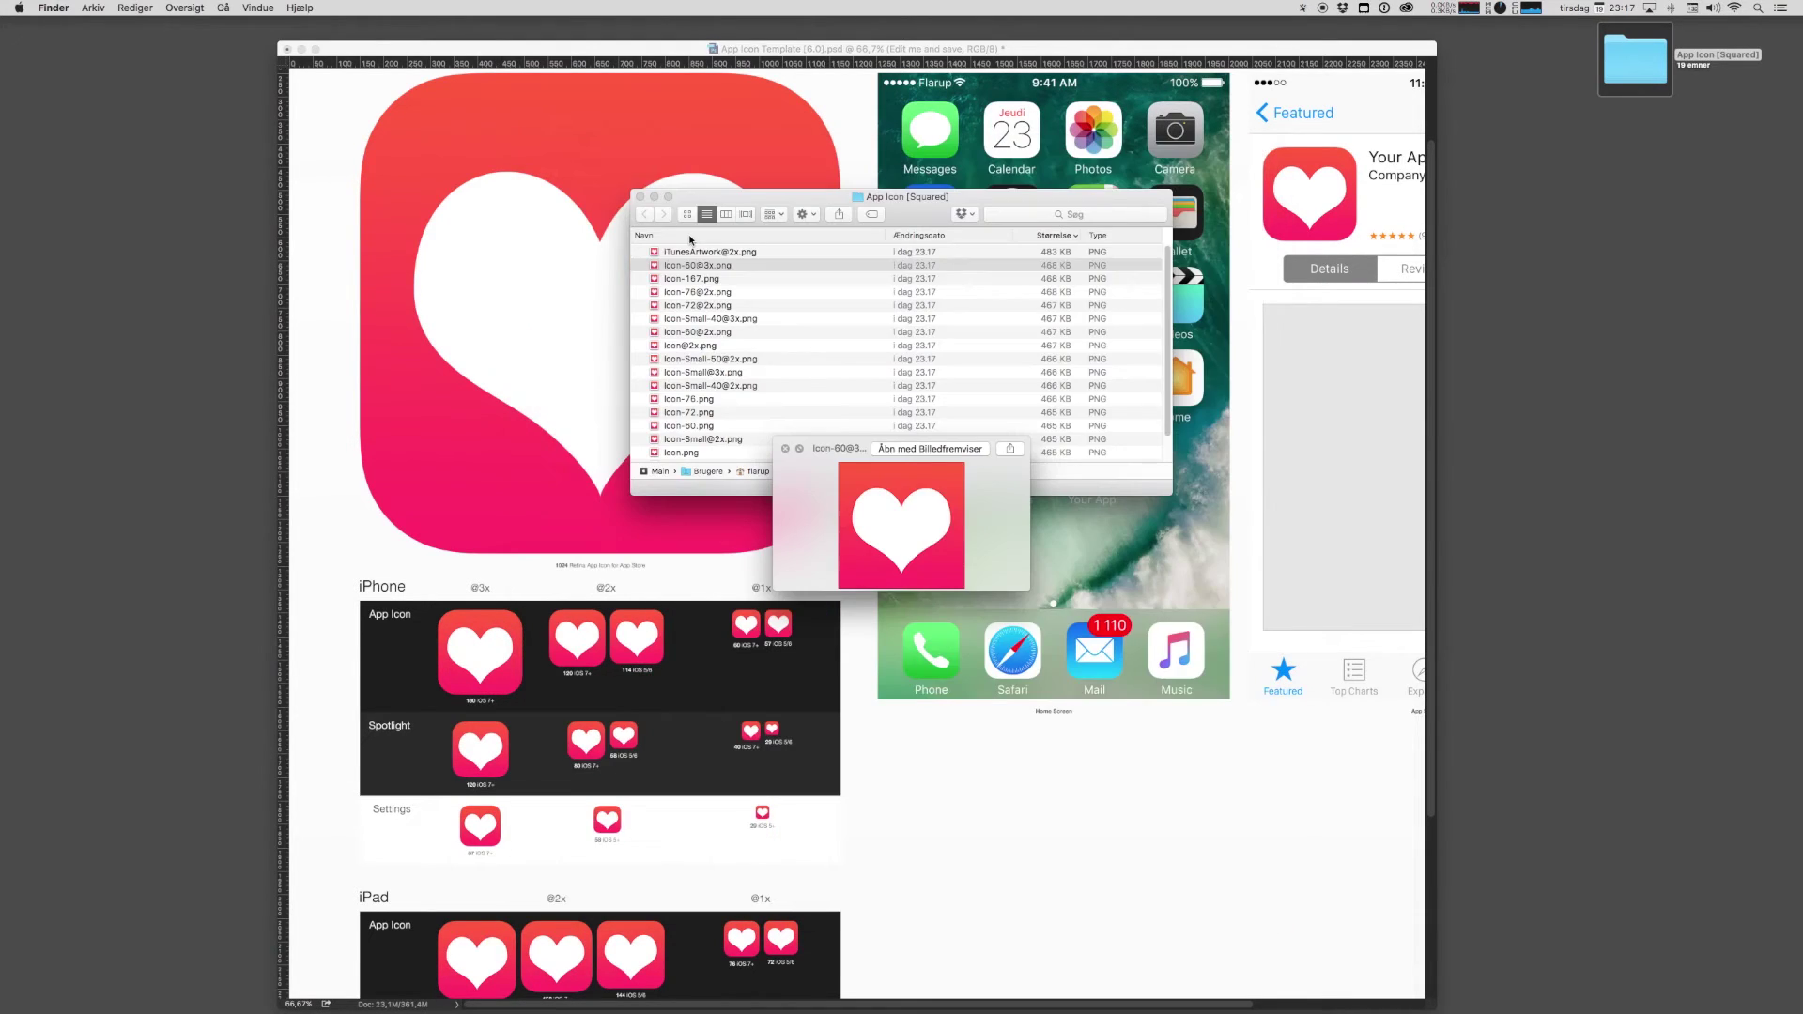
key(Down)
key(Down)
key(Down)
key(Down)
key(Down)
key(Down)
key(Down)
key(Down)
key(Down)
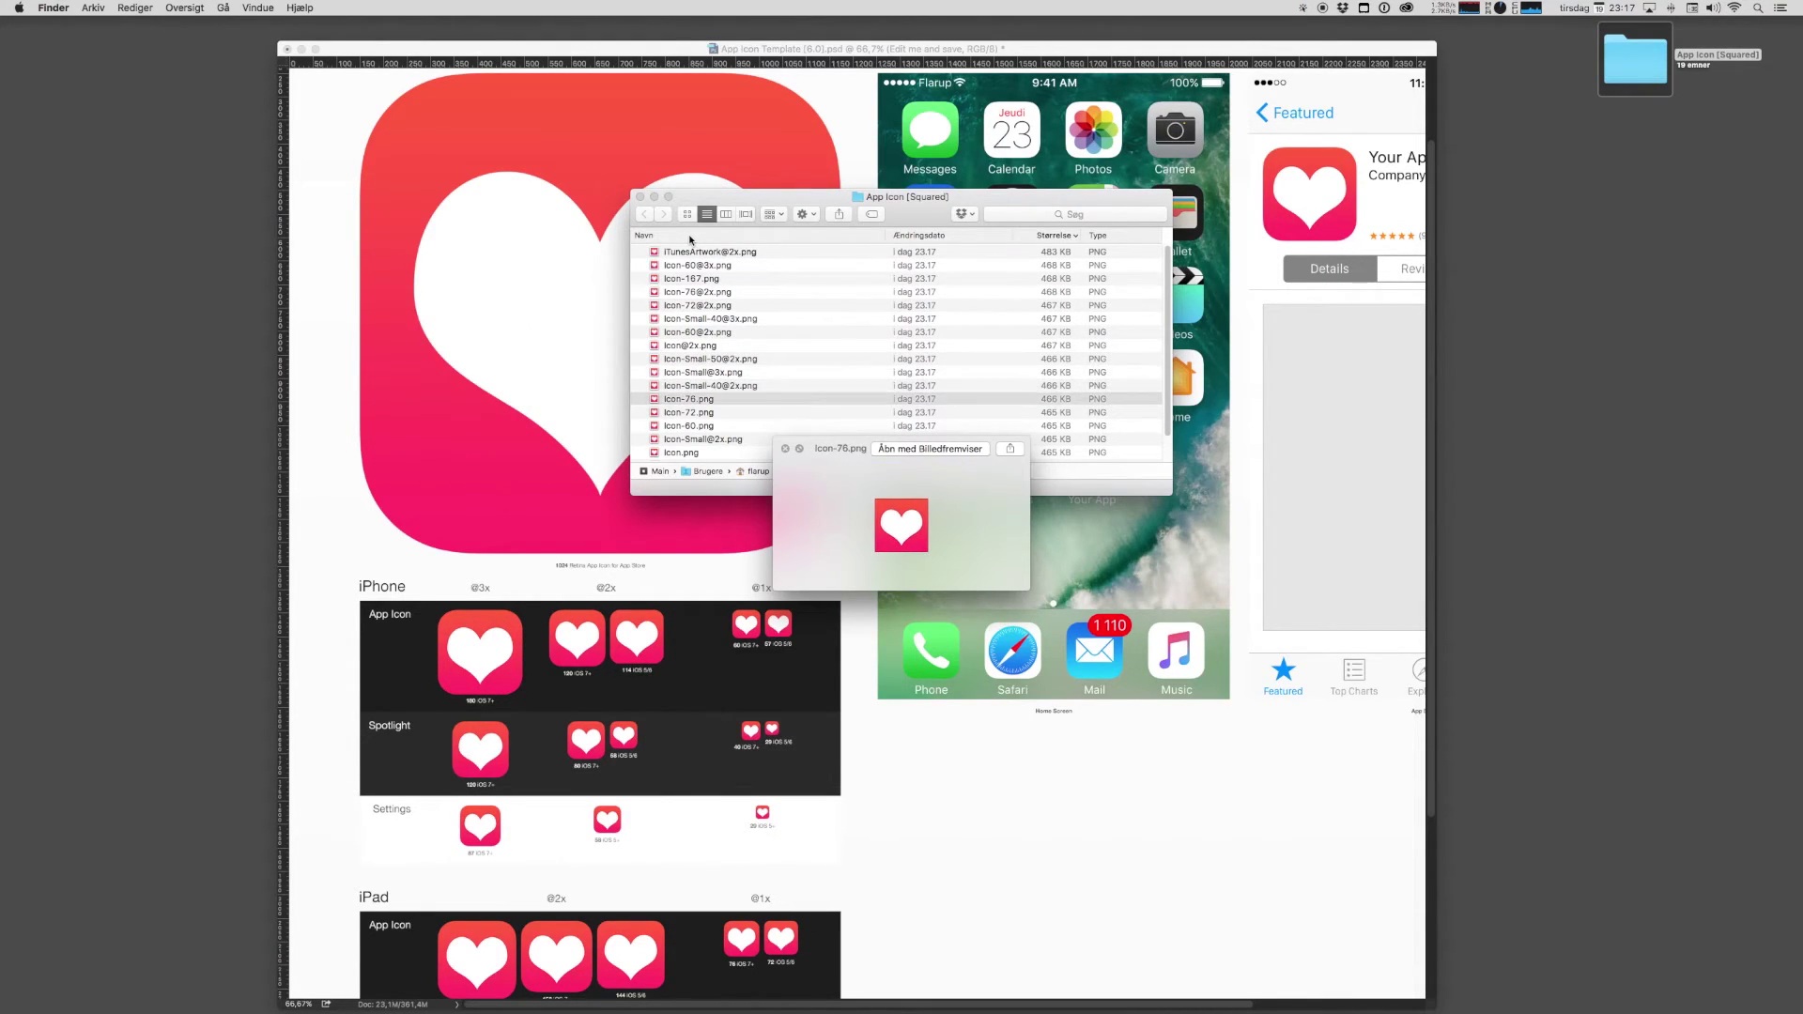
key(Down)
key(Down)
key(Down)
- Run Photoshop's Rounded Icon Export (All) action and save the rounded icon set
click(537, 432)
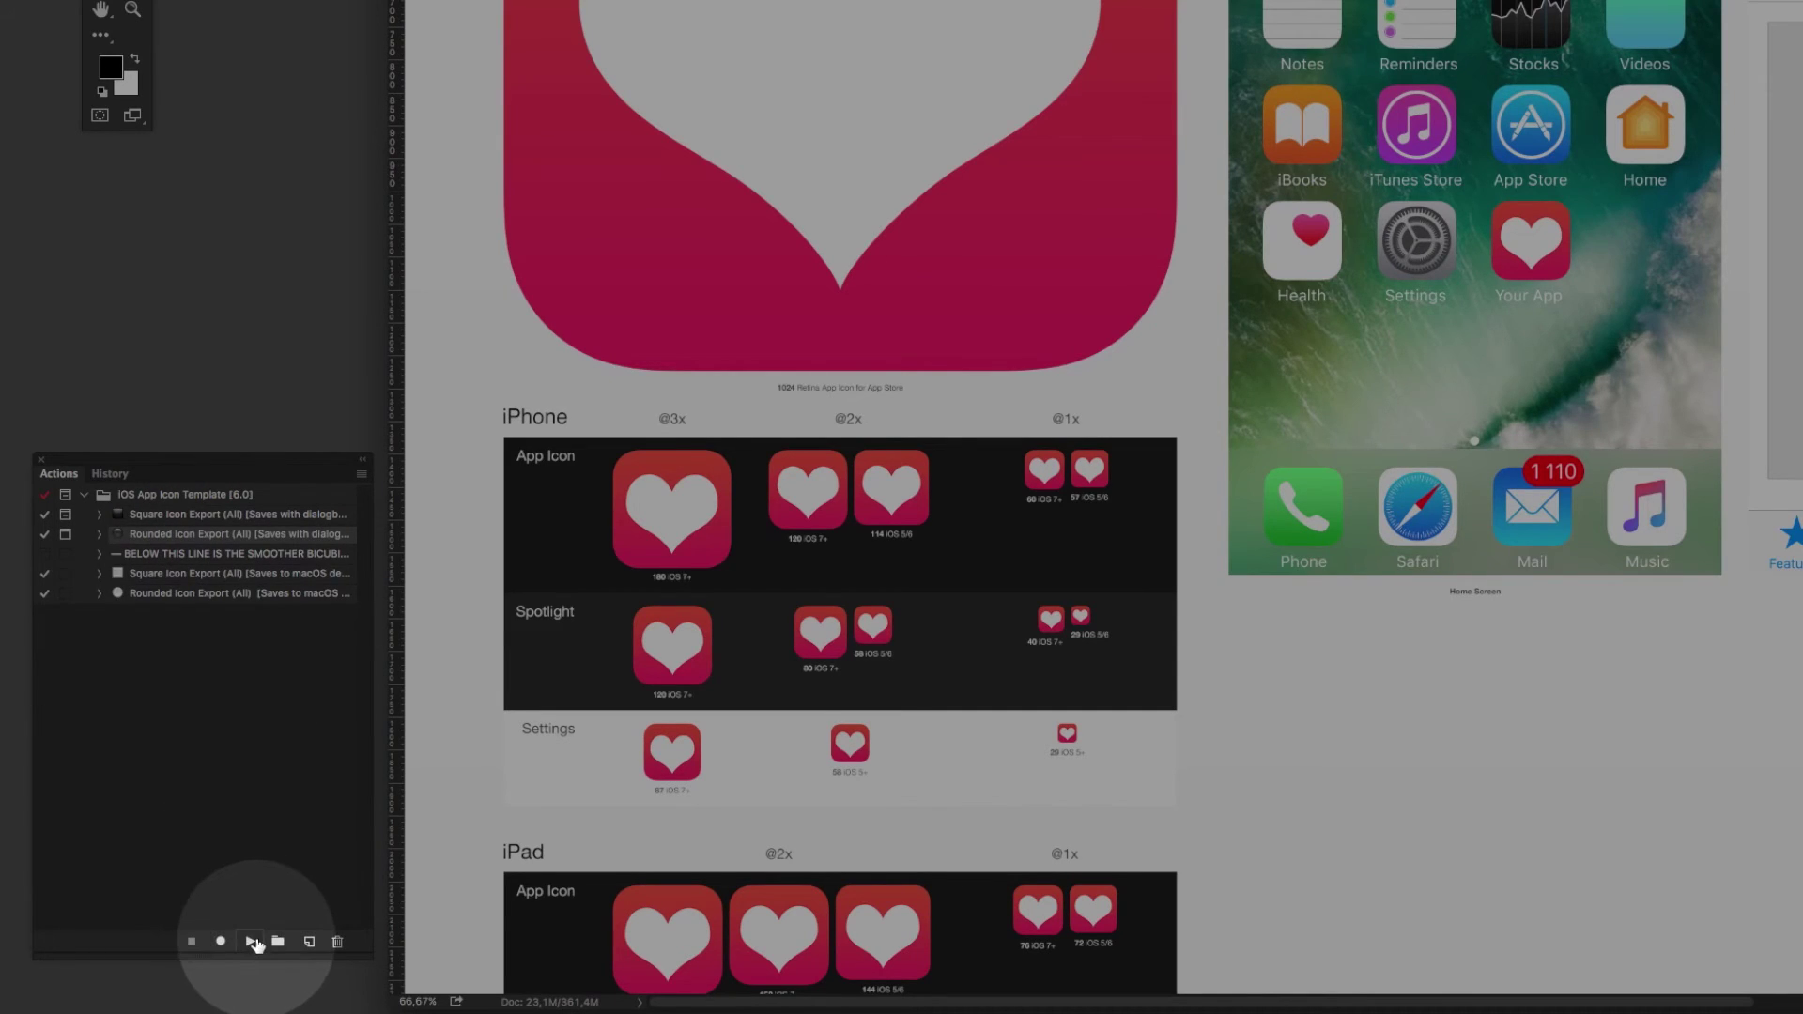
click(252, 941)
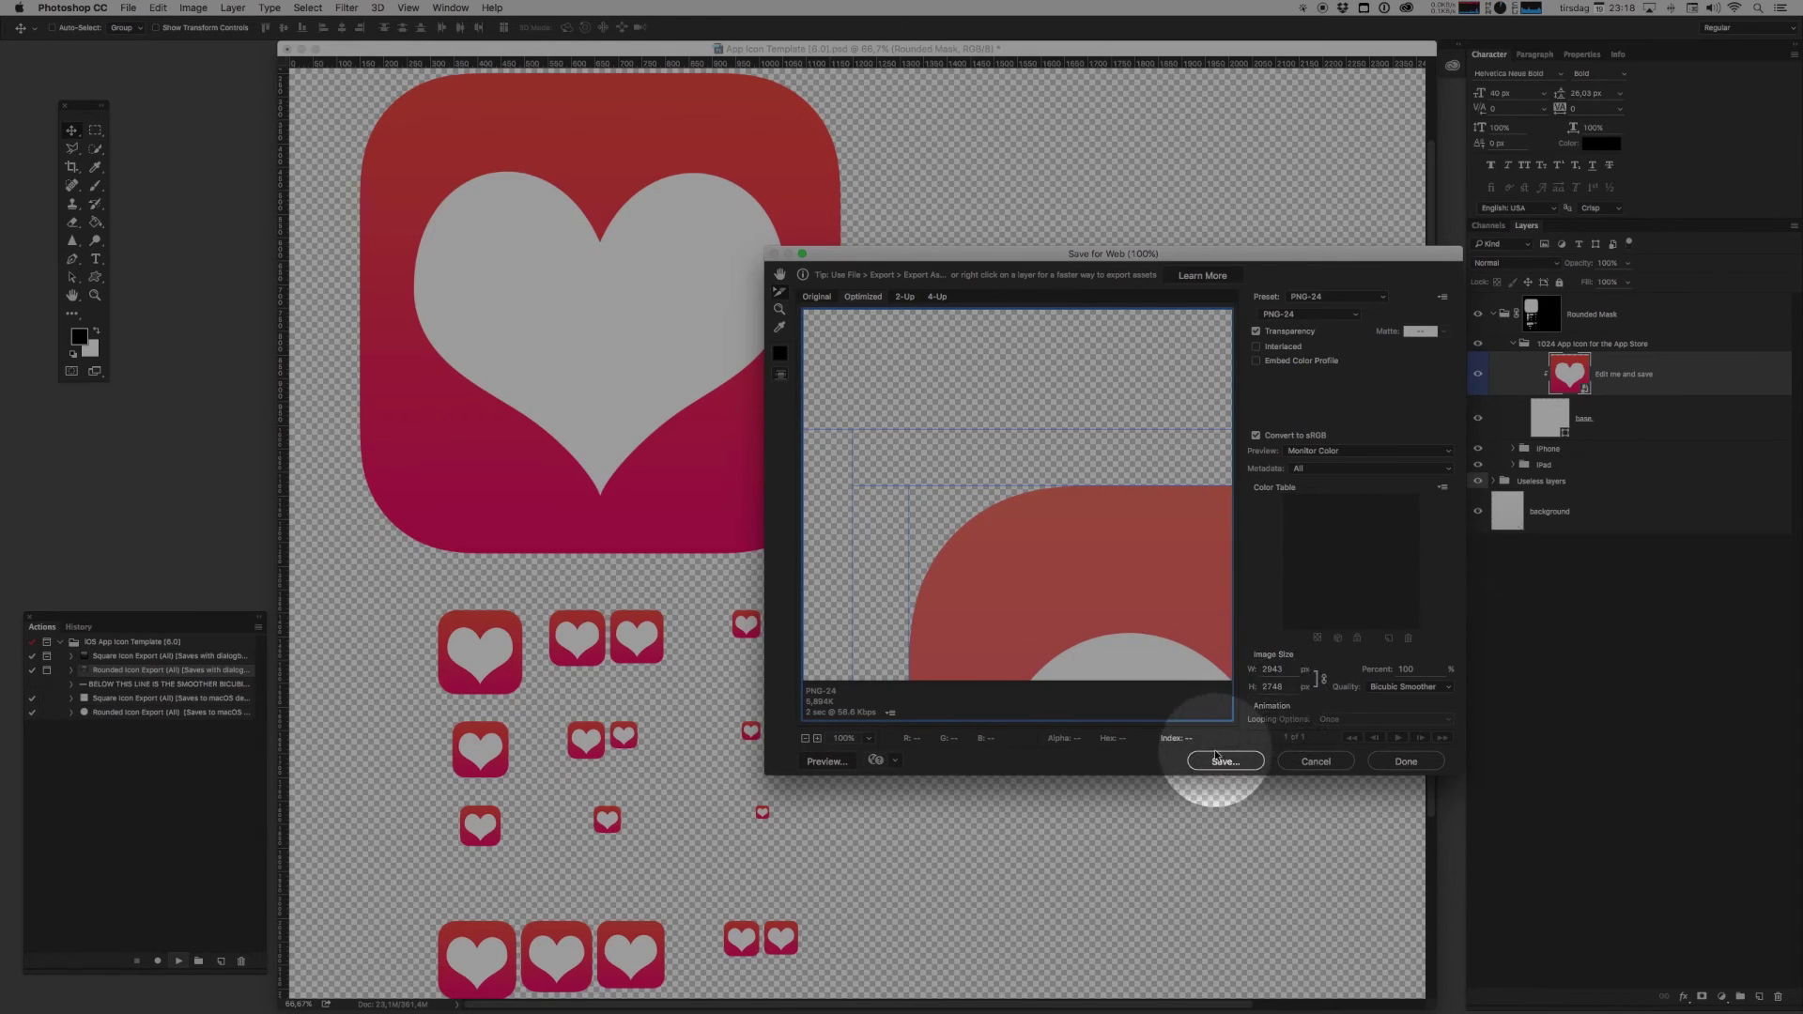
click(1215, 759)
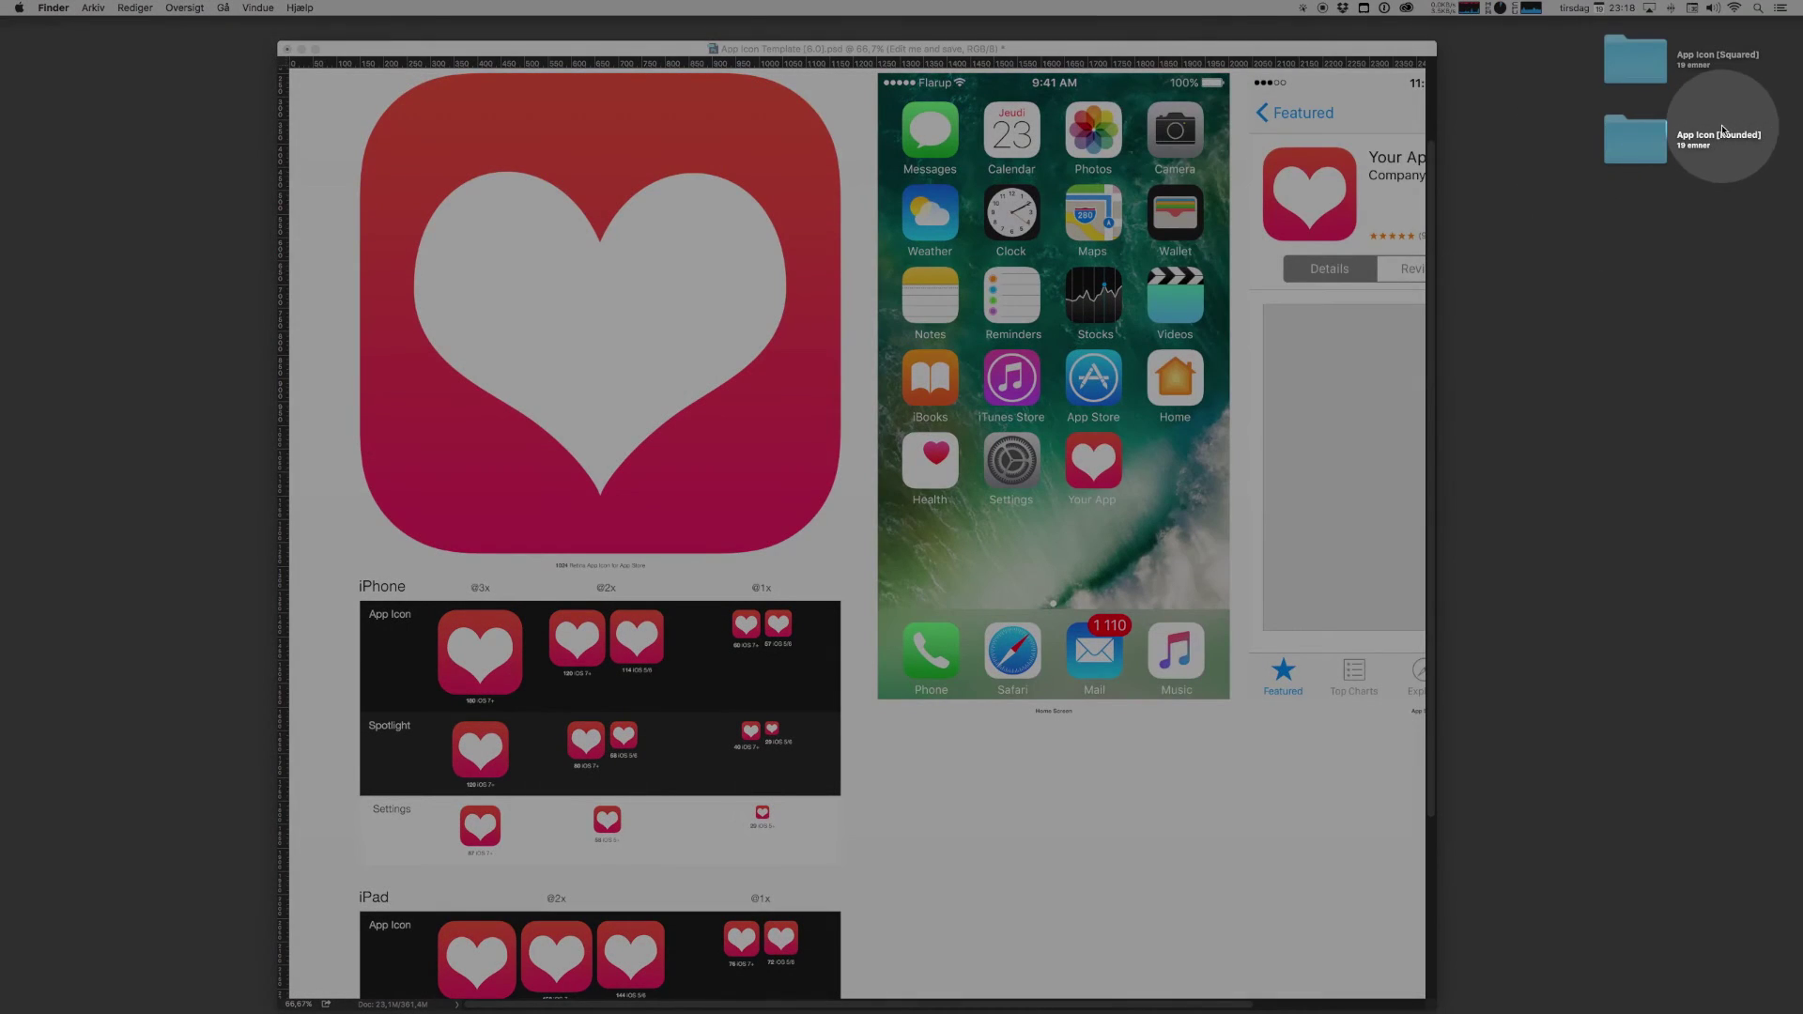
double_click(1632, 150)
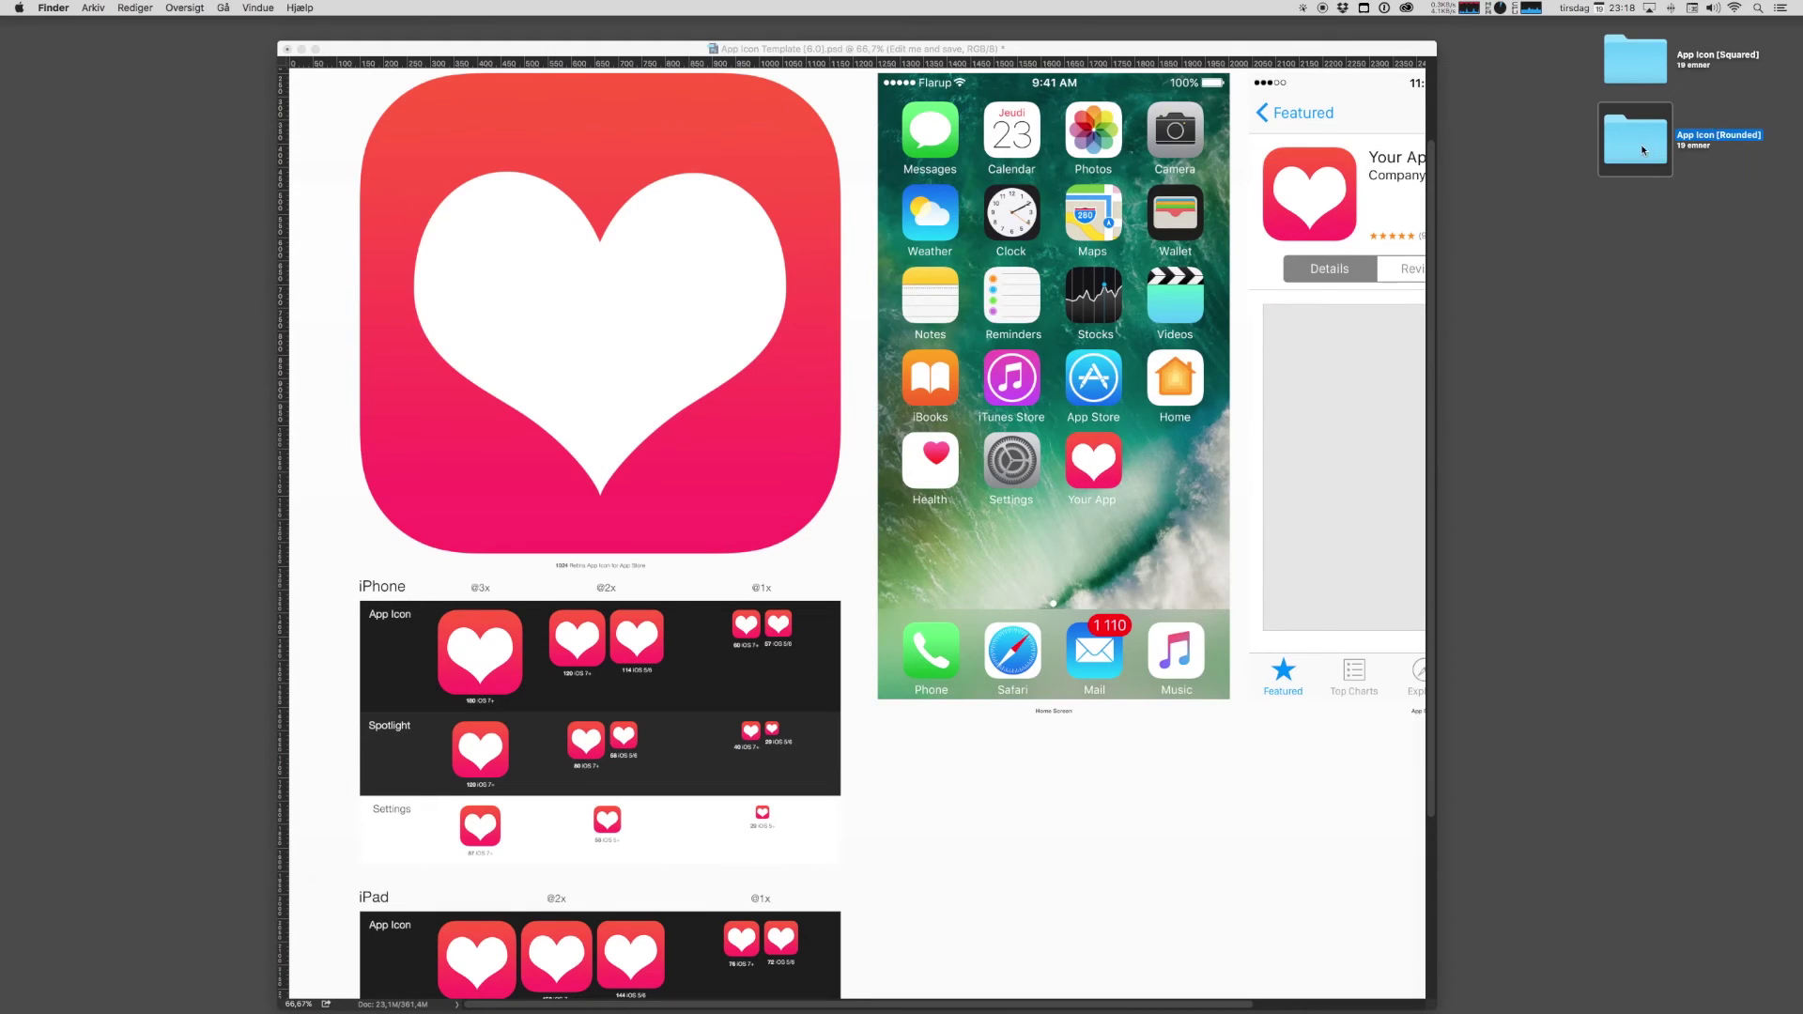
double_click(1634, 141)
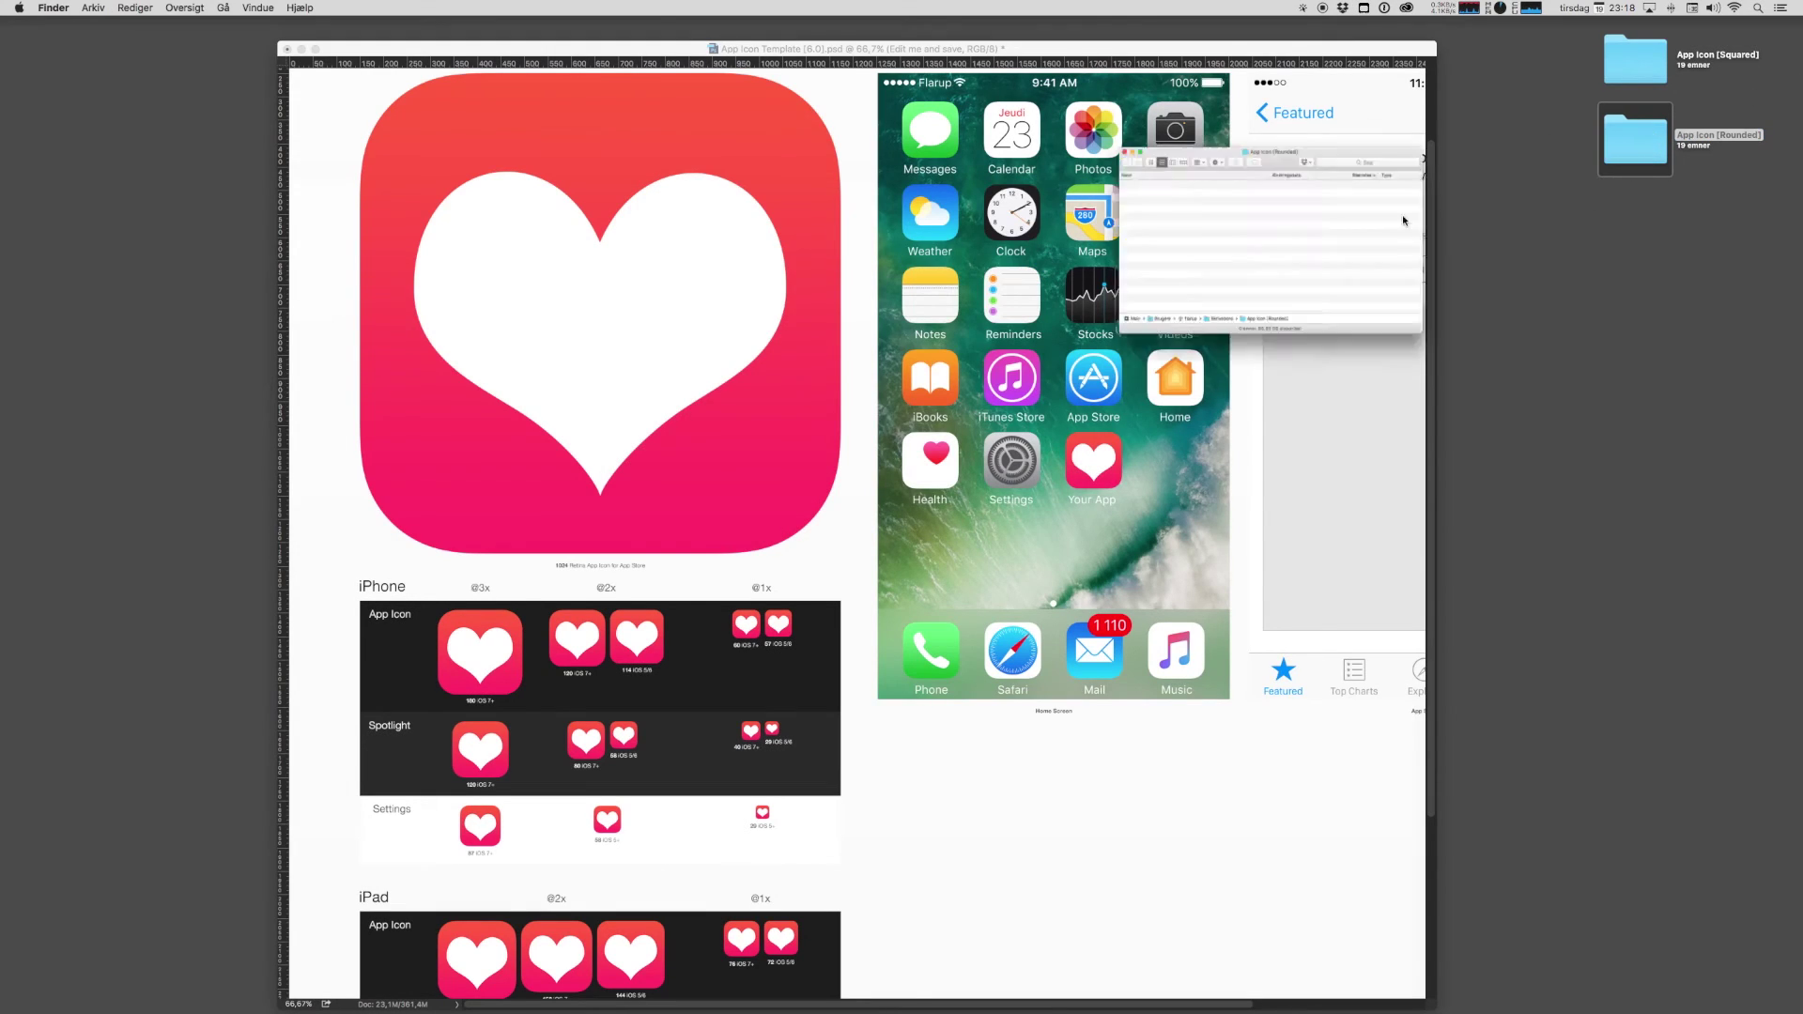
click(733, 254)
key(space)
key(Down)
key(Down)
key(Down)
key(Down)
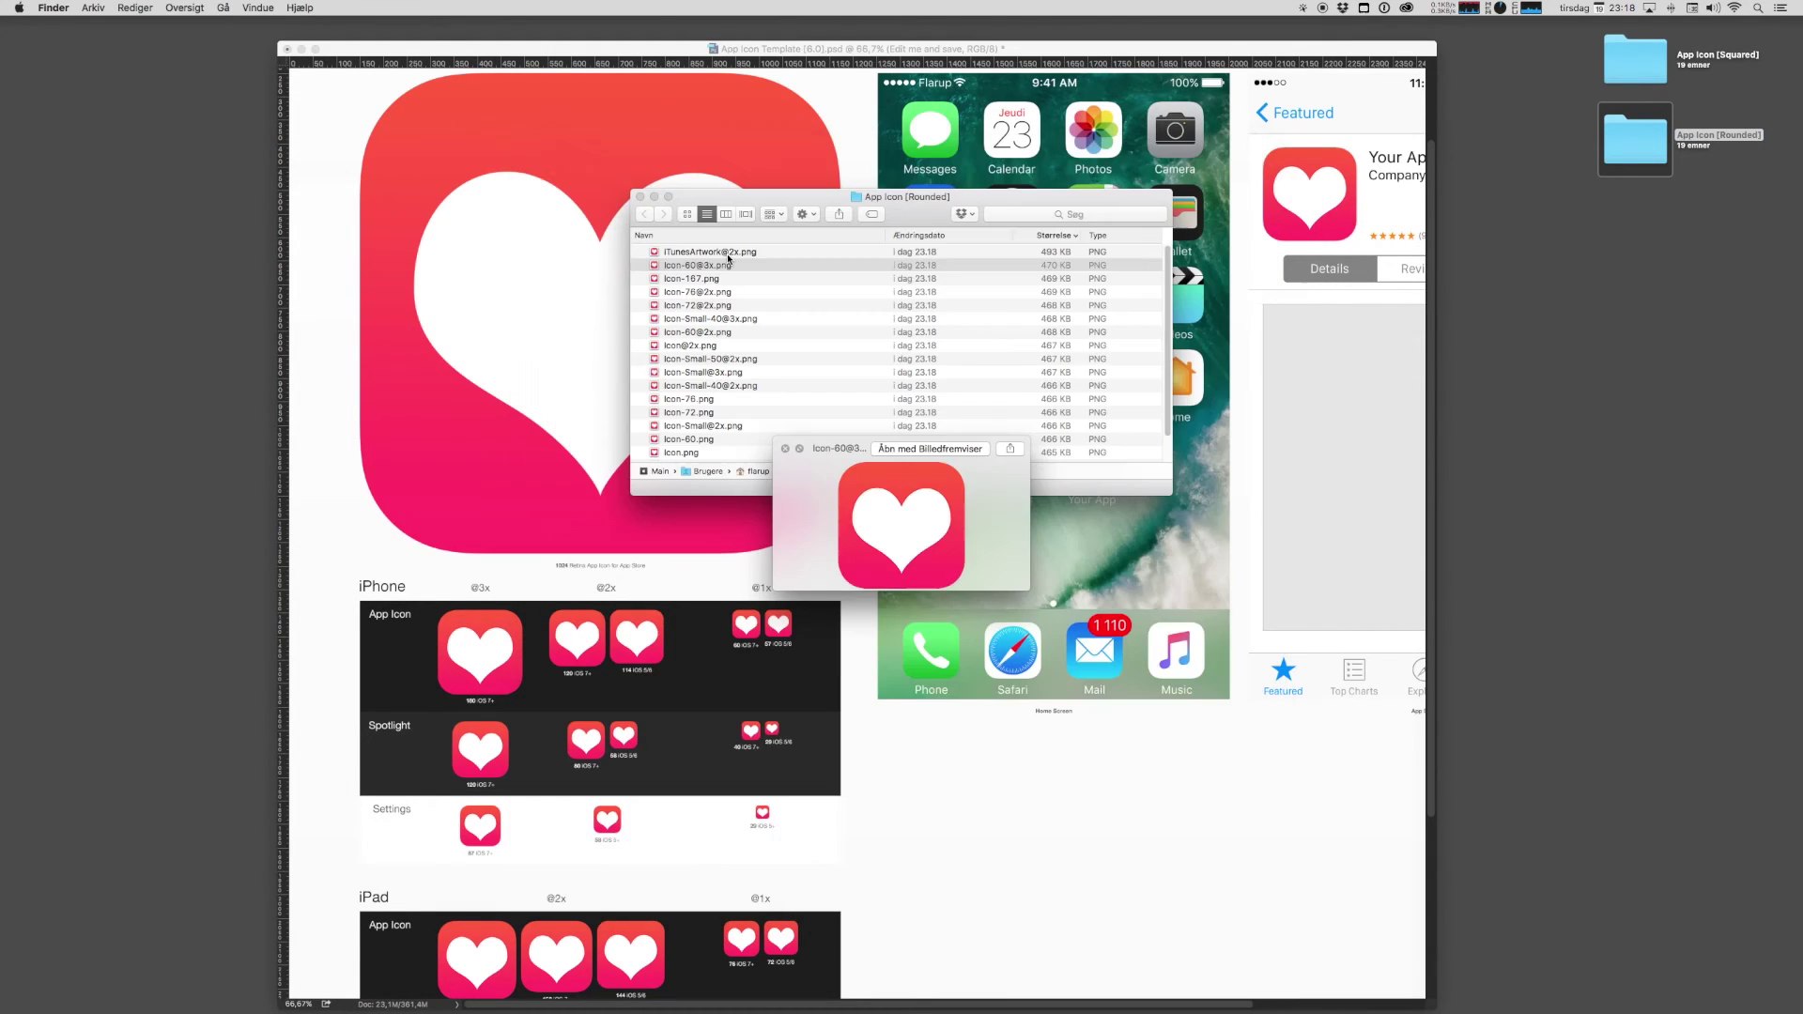
key(Down)
key(Down)
key(Down)
key(Down)
key(Down)
key(Down)
key(Down)
key(Down)
key(Down)
key(Down)
key(Down)
key(Down)
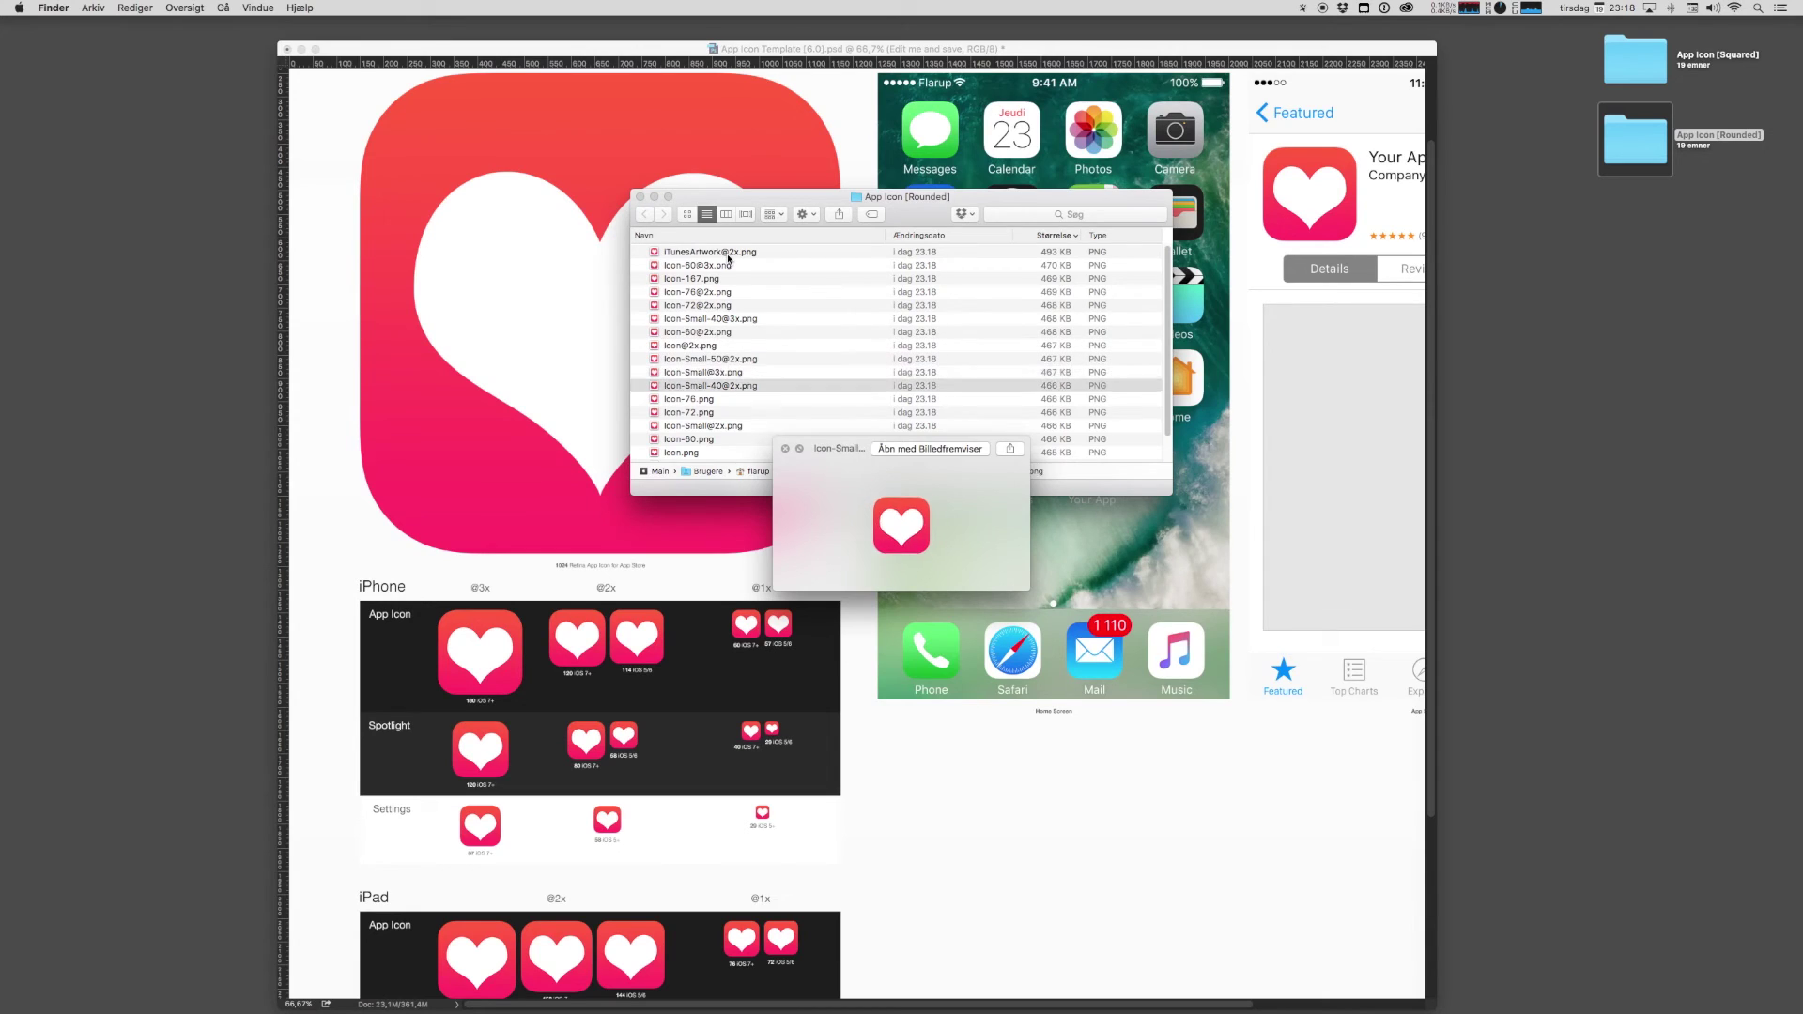
key(Down)
key(Down)
key(super+y)
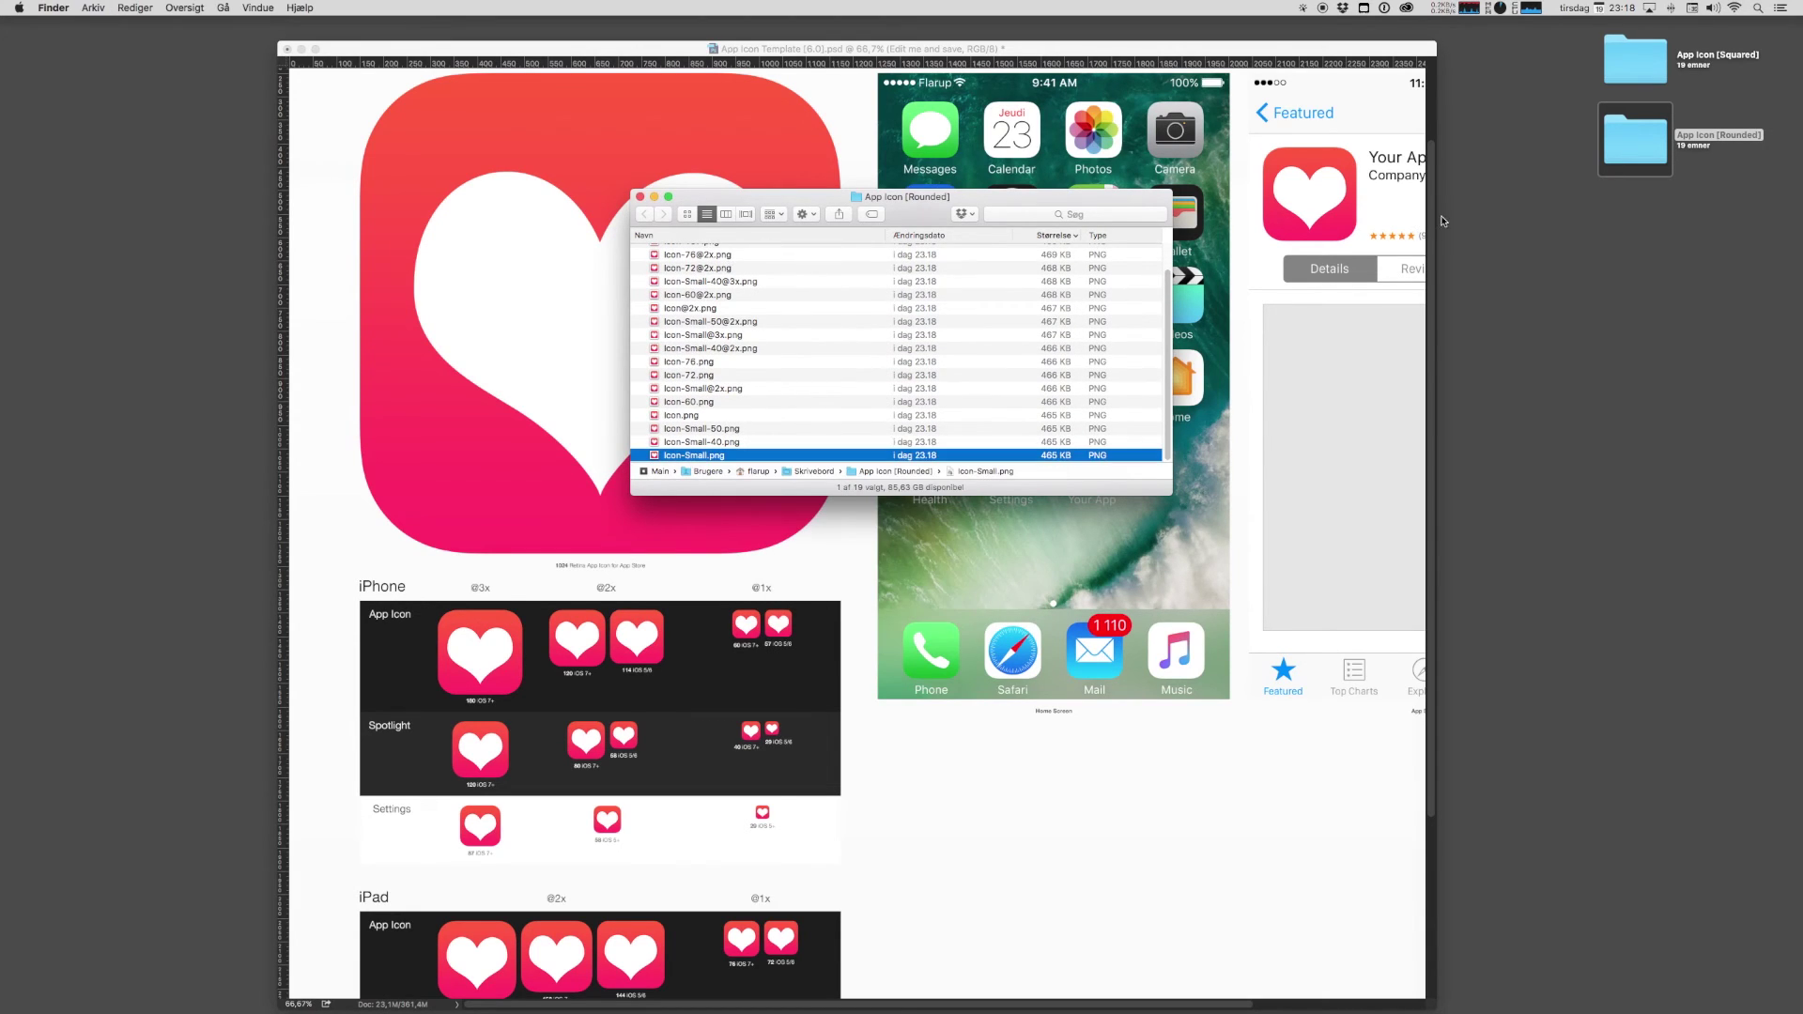
key(super+w)
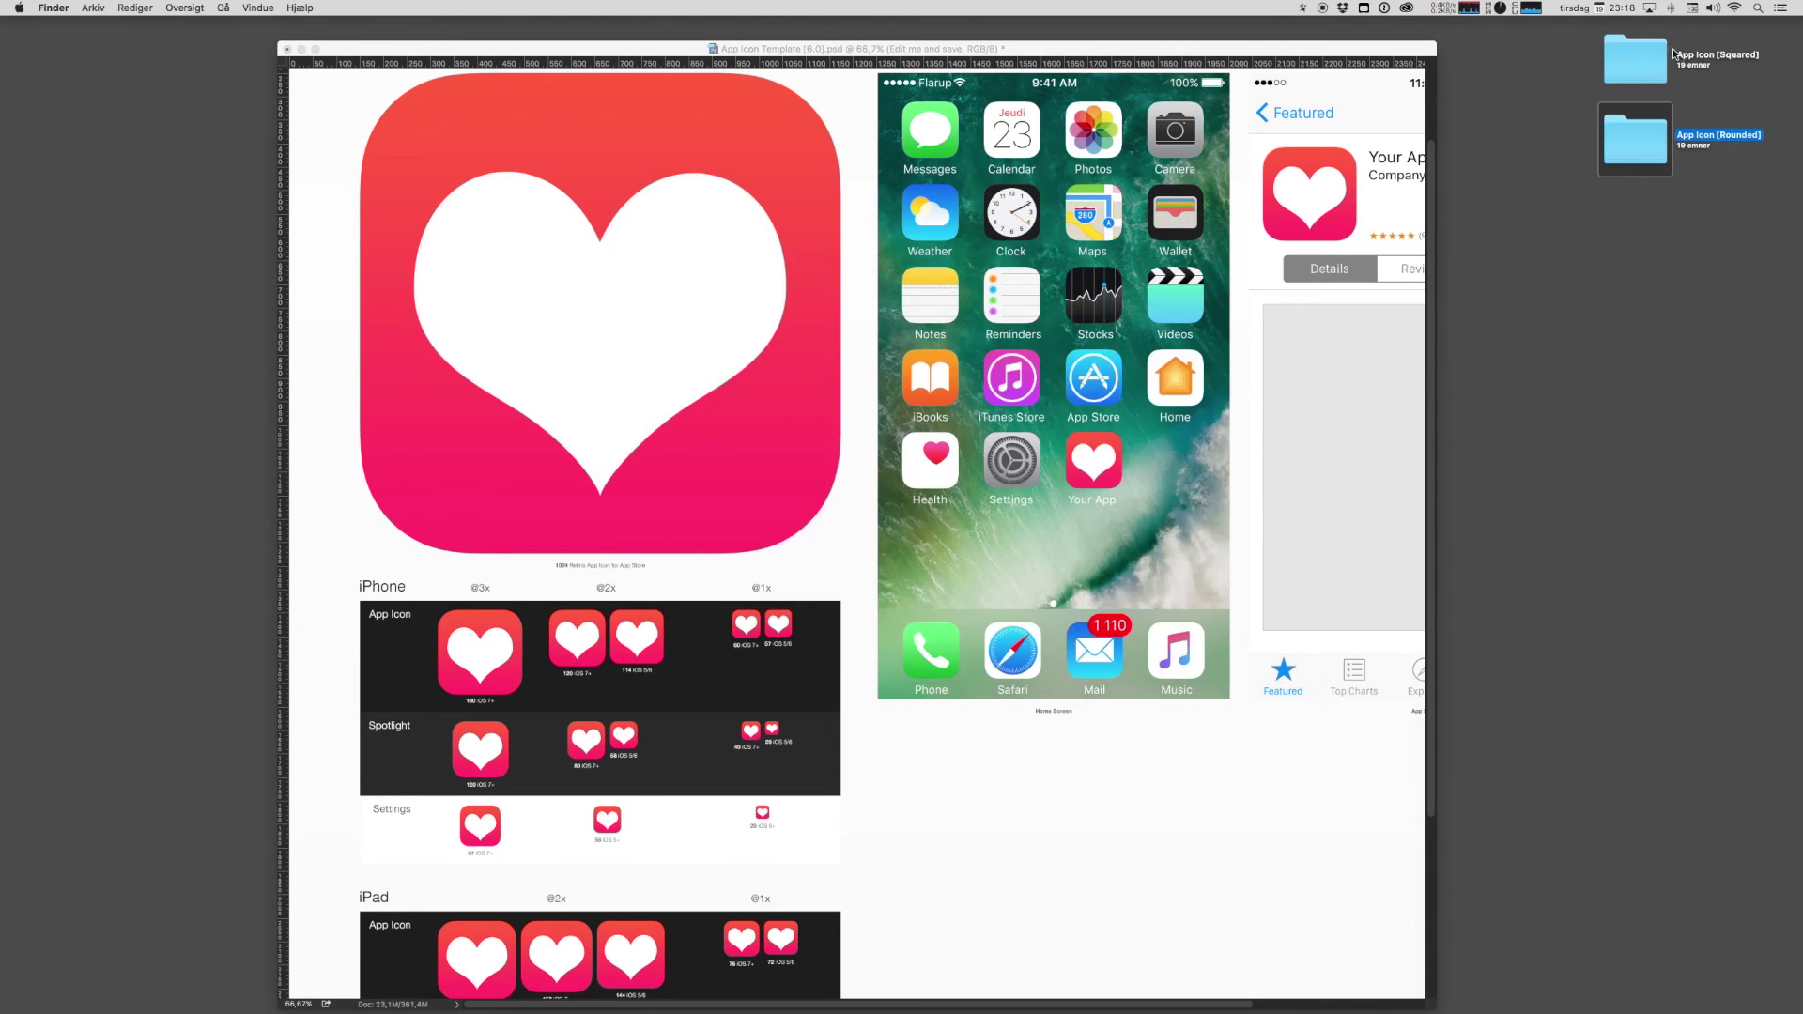
click(1663, 53)
double_click(1663, 54)
click(706, 287)
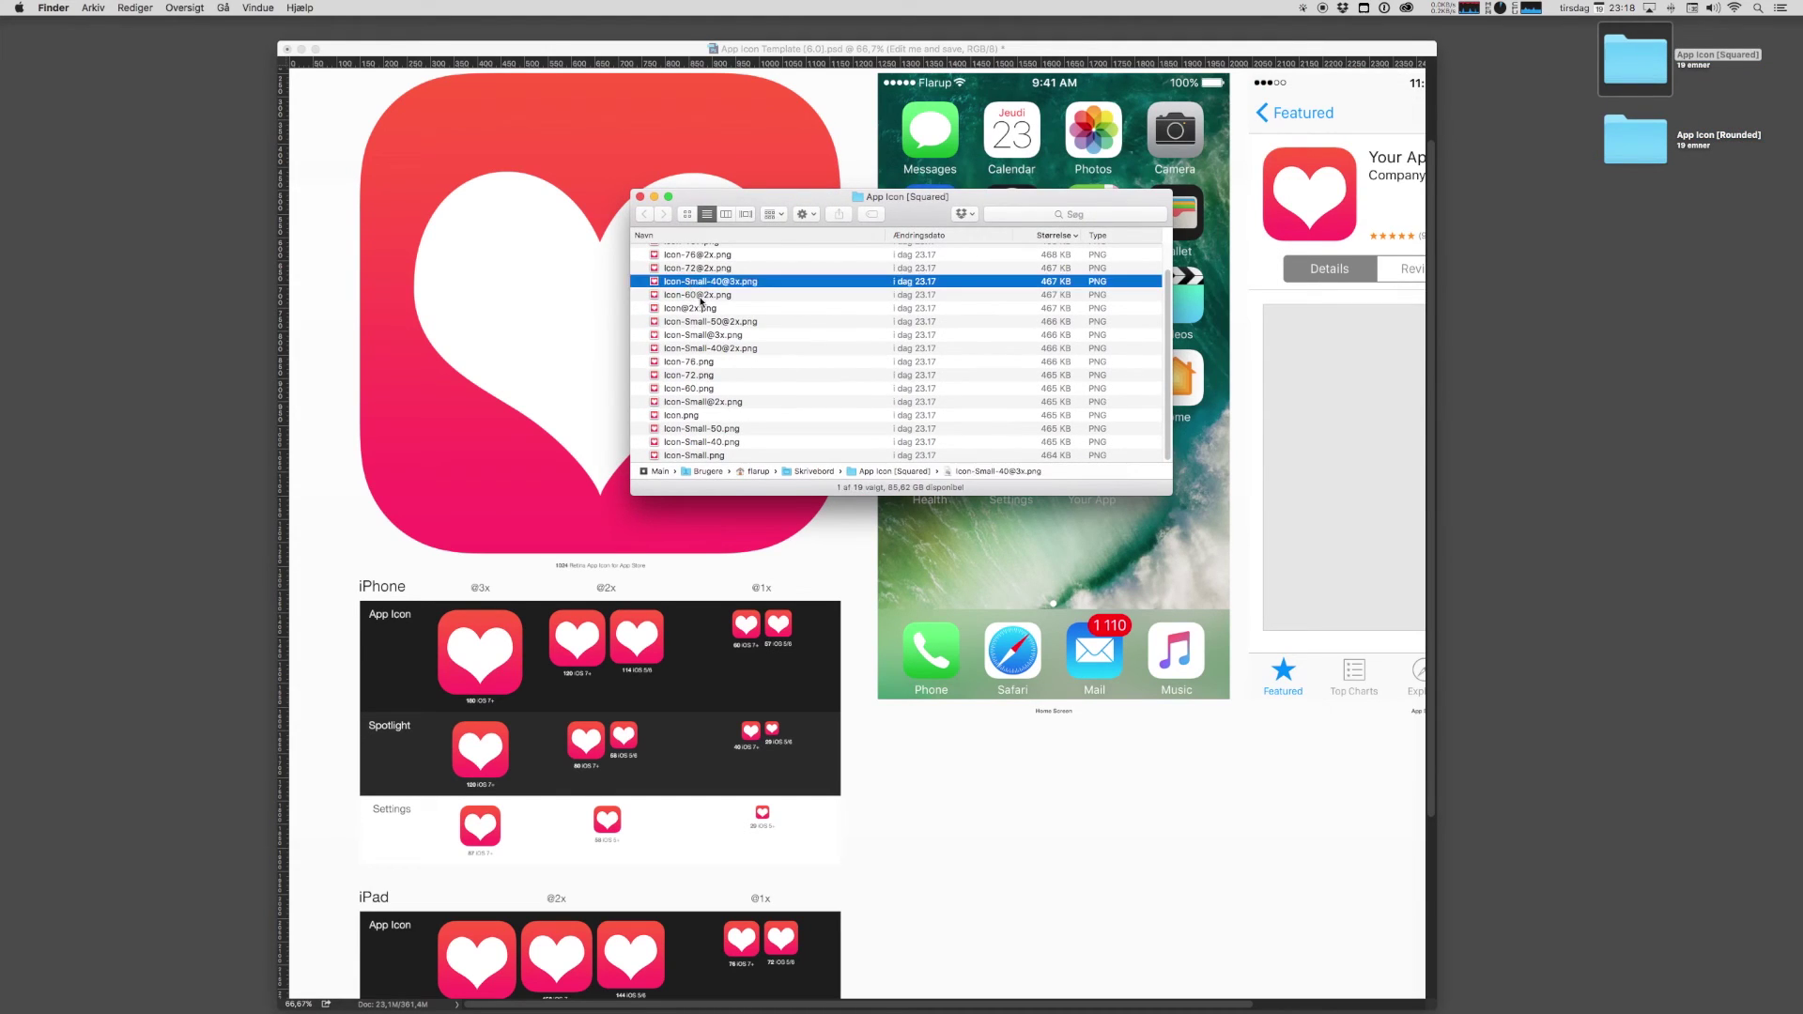
key(super+y)
key(Down)
key(Down)
key(Down)
key(Down)
key(Down)
key(Down)
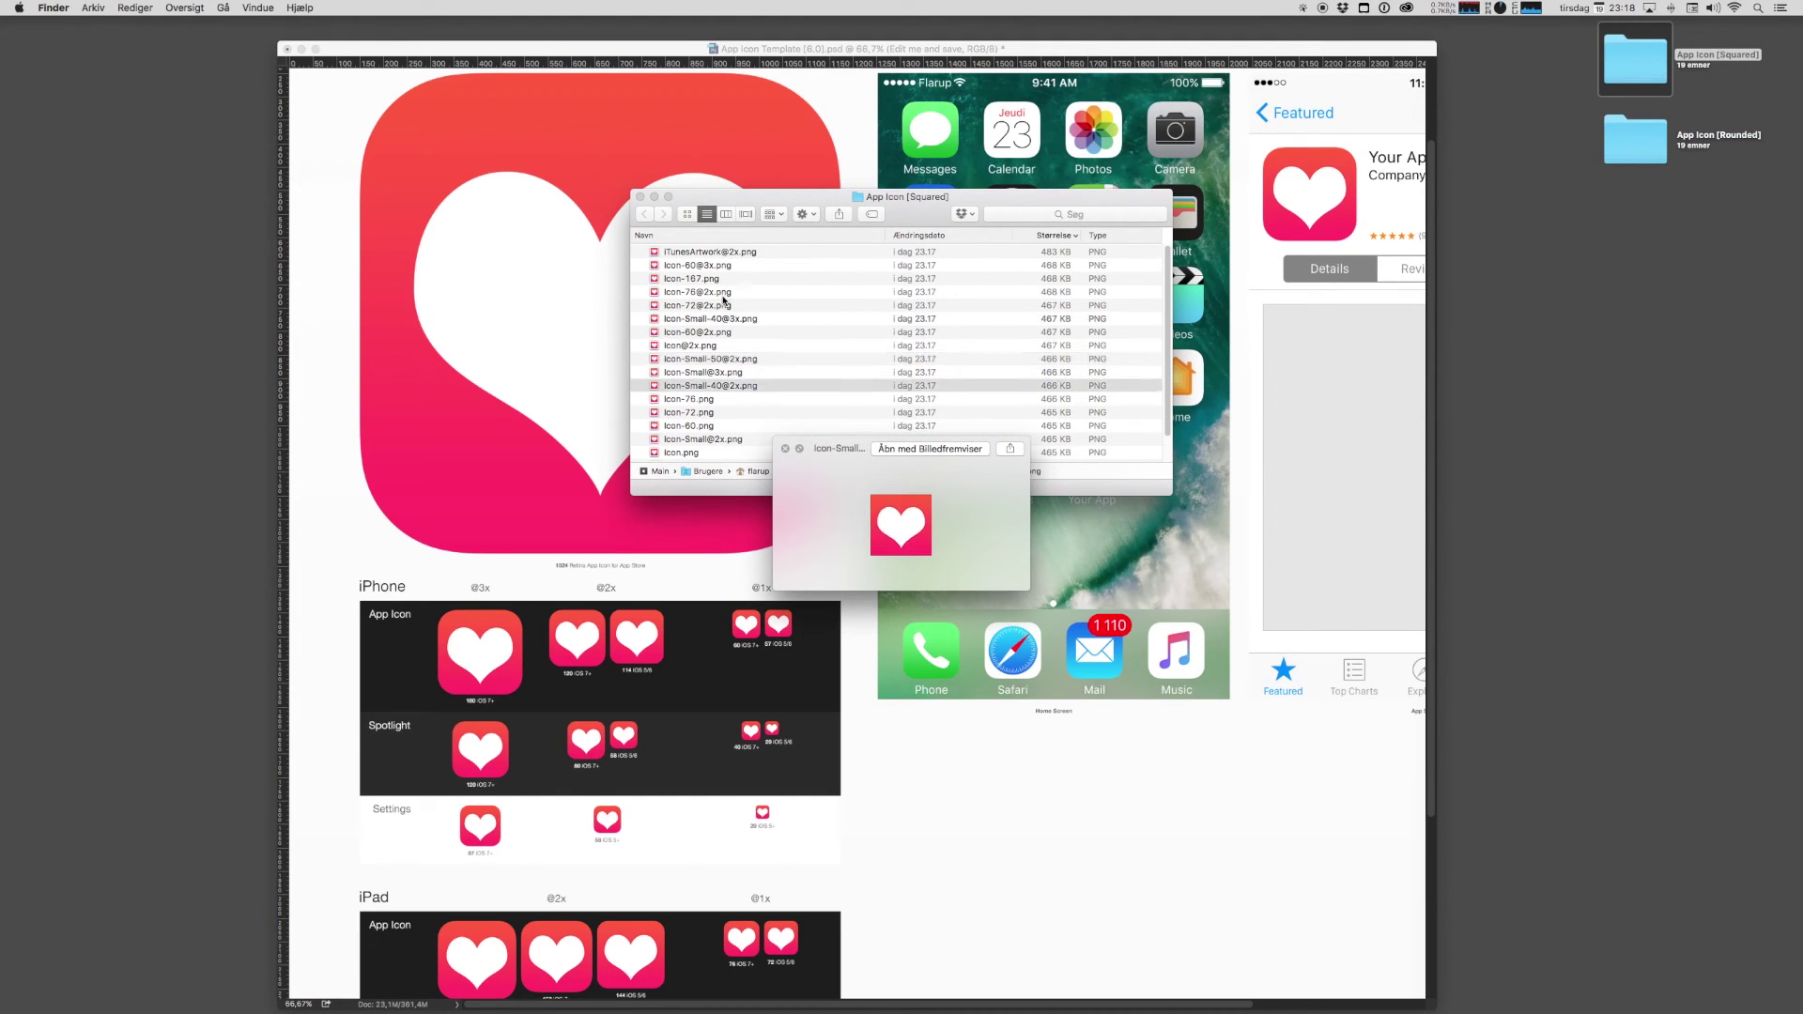